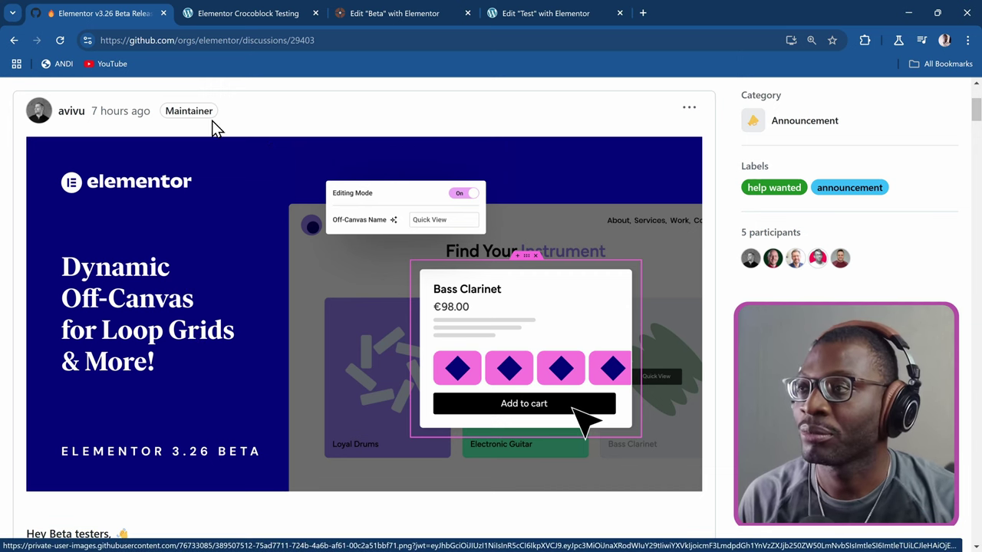
Leave the GitHub 3.26 beta announcement for the Elementor Crocoblock Testing site's Home page
click(246, 13)
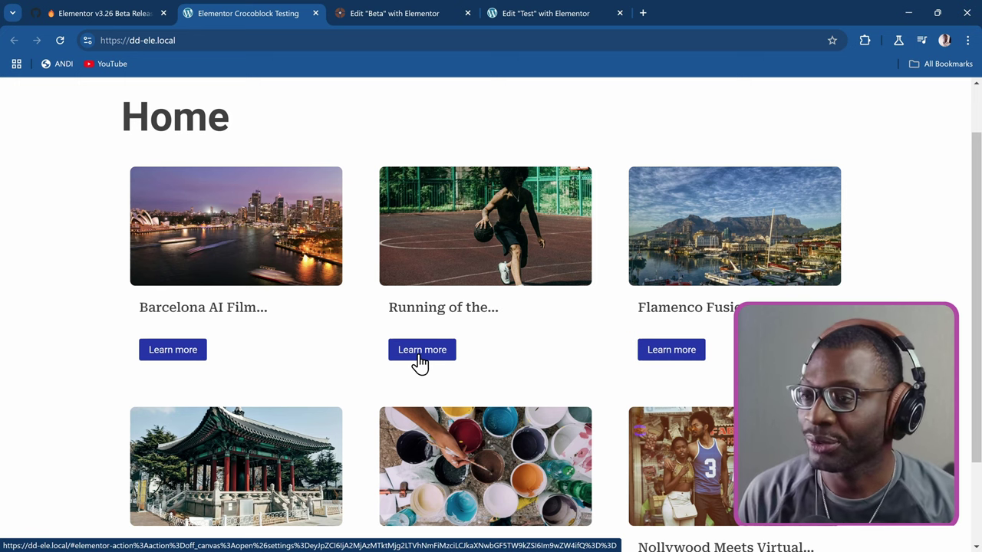
Preview the Running of the AI Bulls and Barcelona event detail popups on the Home page
click(421, 354)
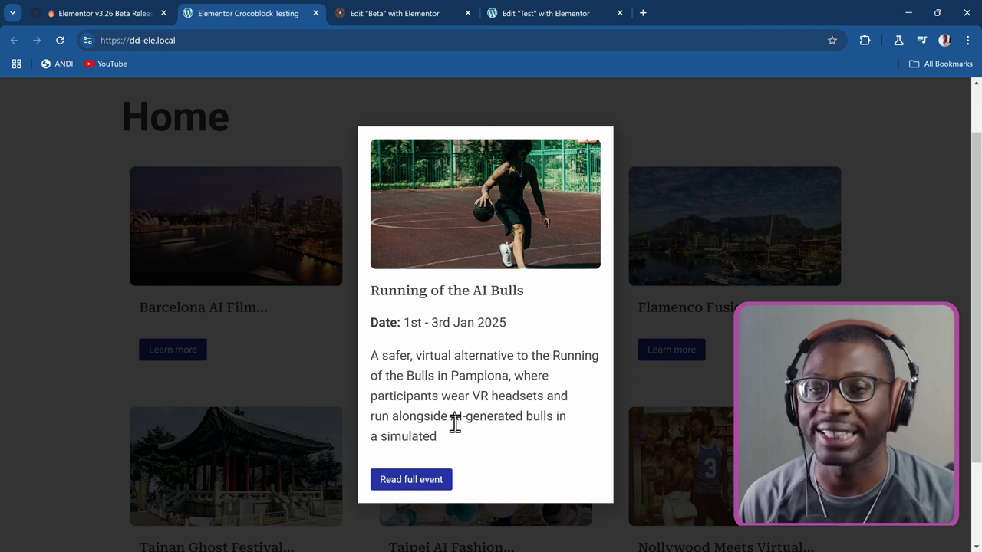
click(337, 335)
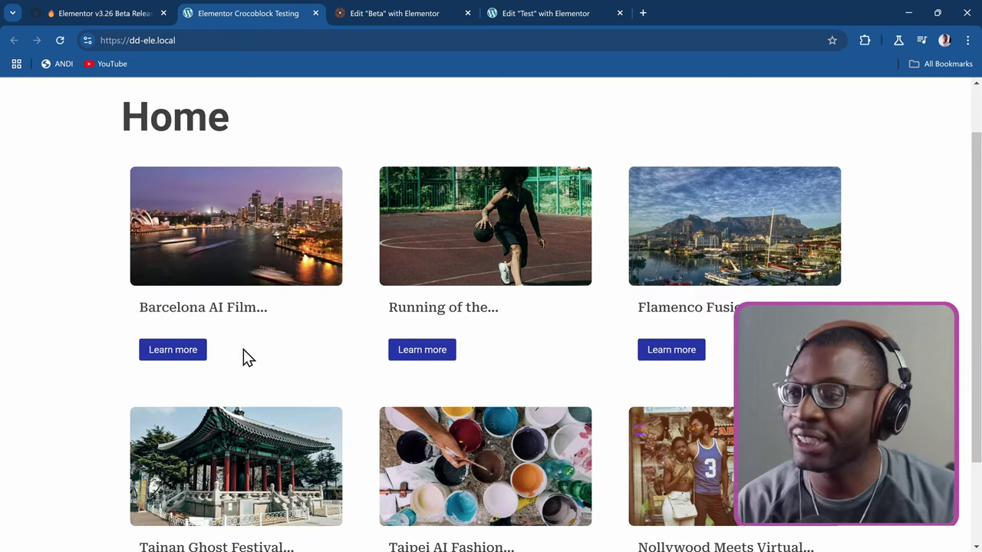
click(181, 351)
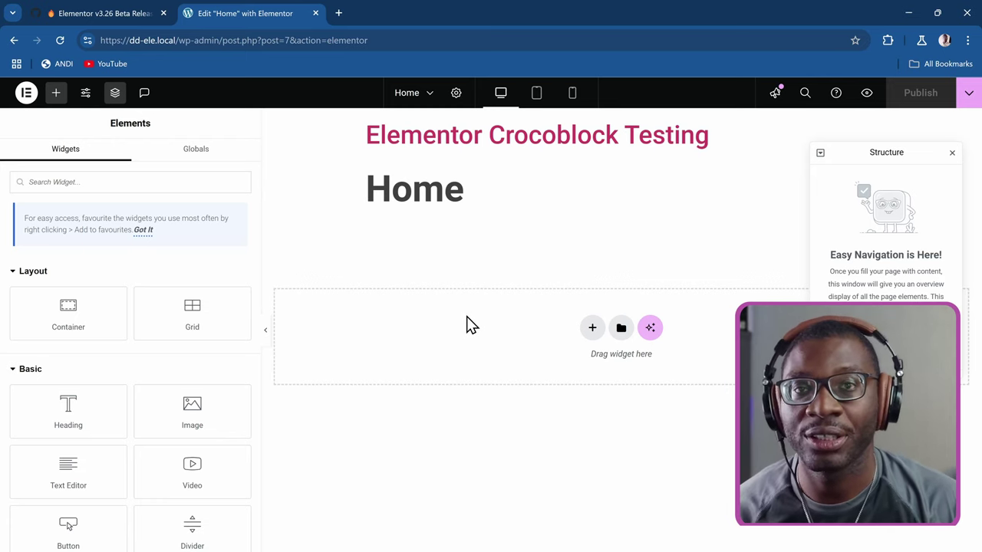
Drop a Loop Grid into the empty Home section and assign Events Loop Template 2
click(154, 184)
text(loop)
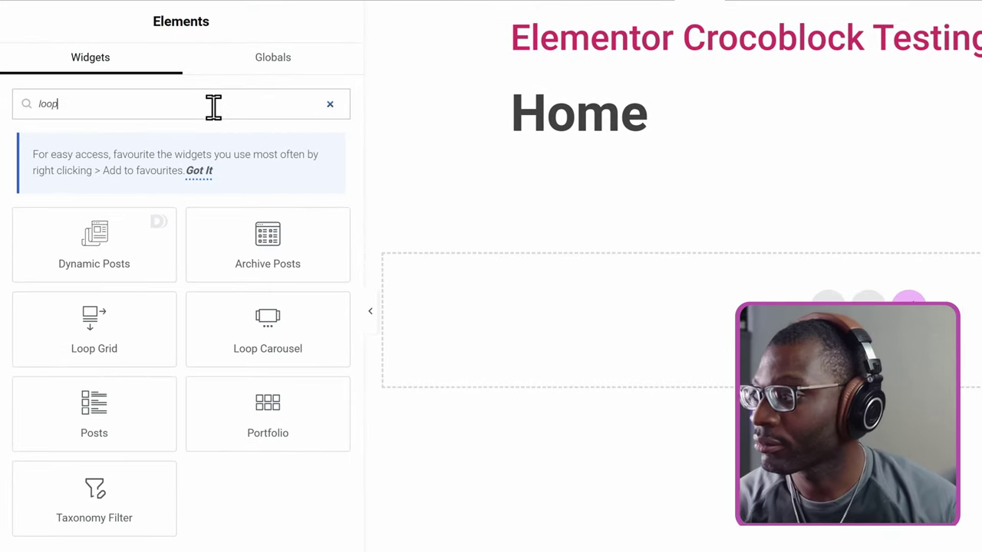
drag(108, 318, 579, 302)
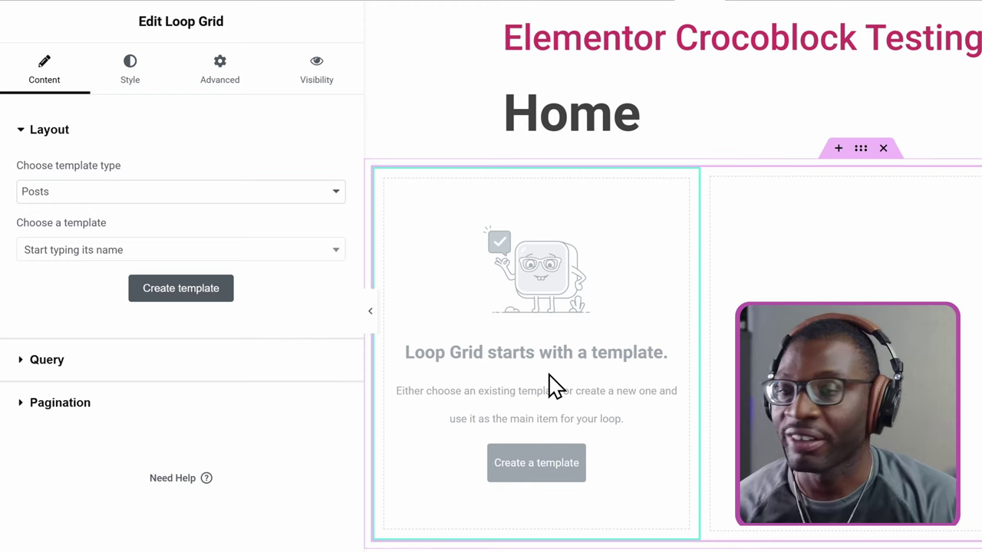
click(157, 250)
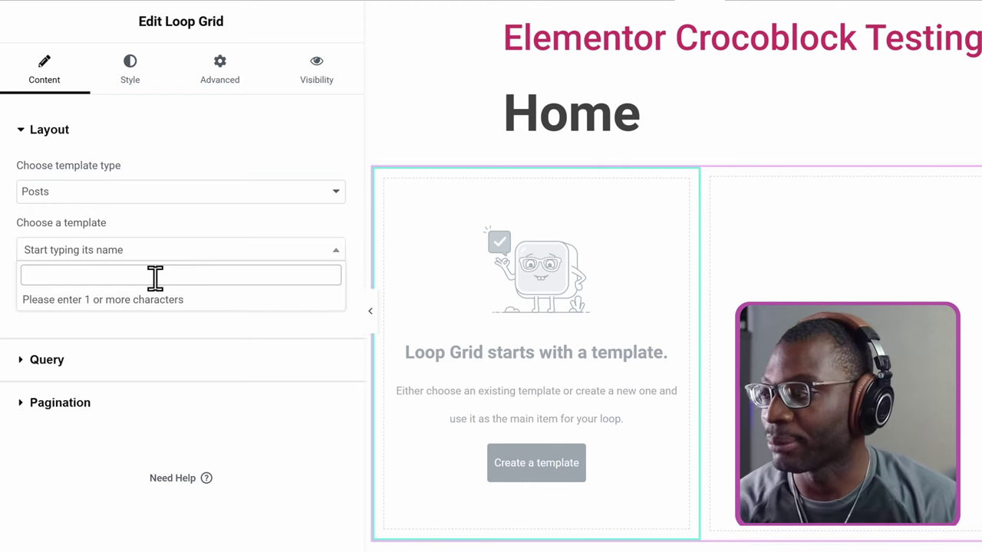
text(event)
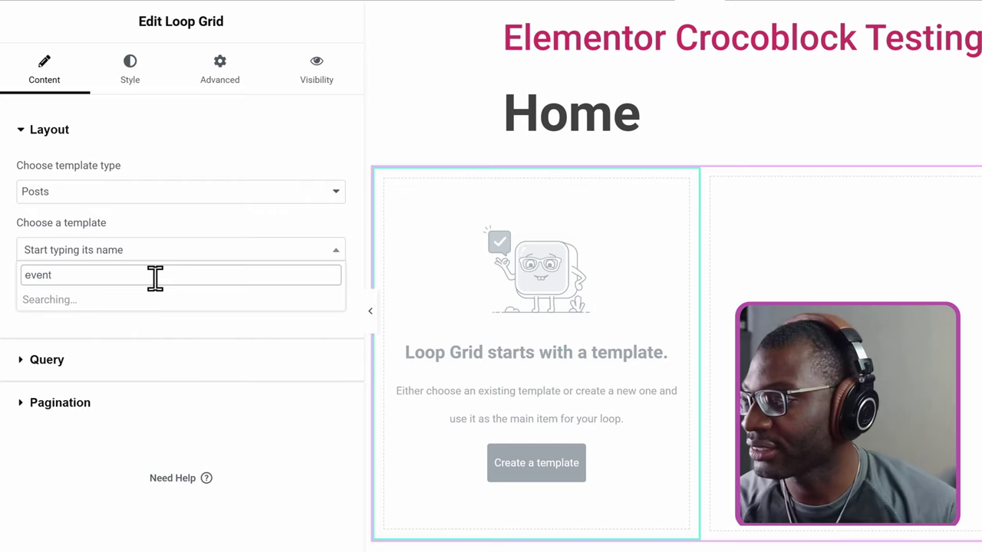
click(162, 322)
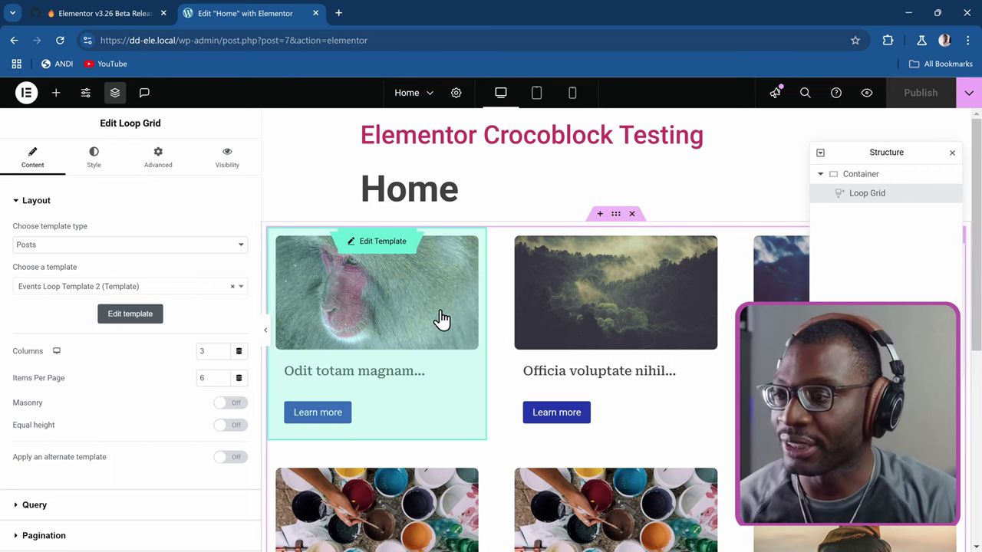
Open Events Loop Template 2 in place and select its Learn more button from the Structure navigator
double_click(388, 299)
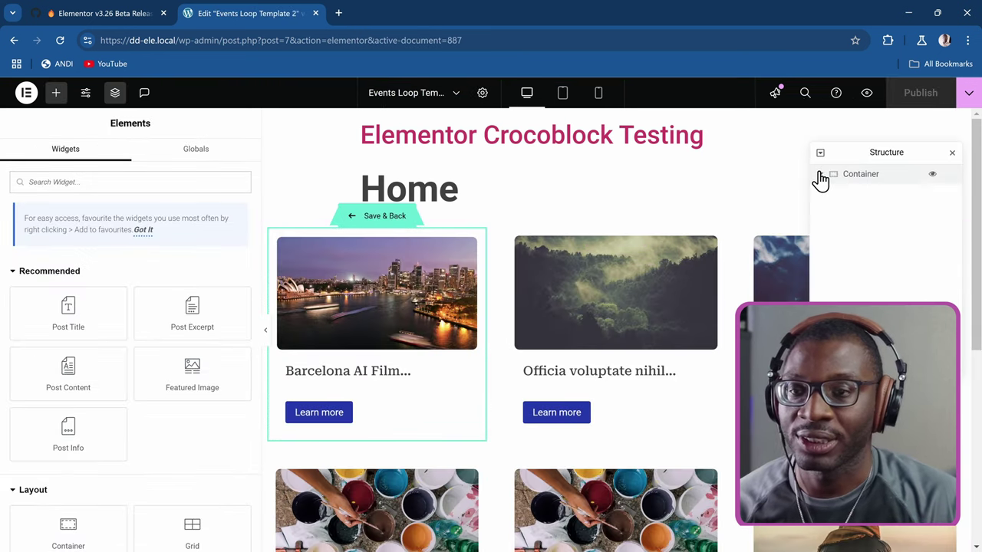
click(819, 175)
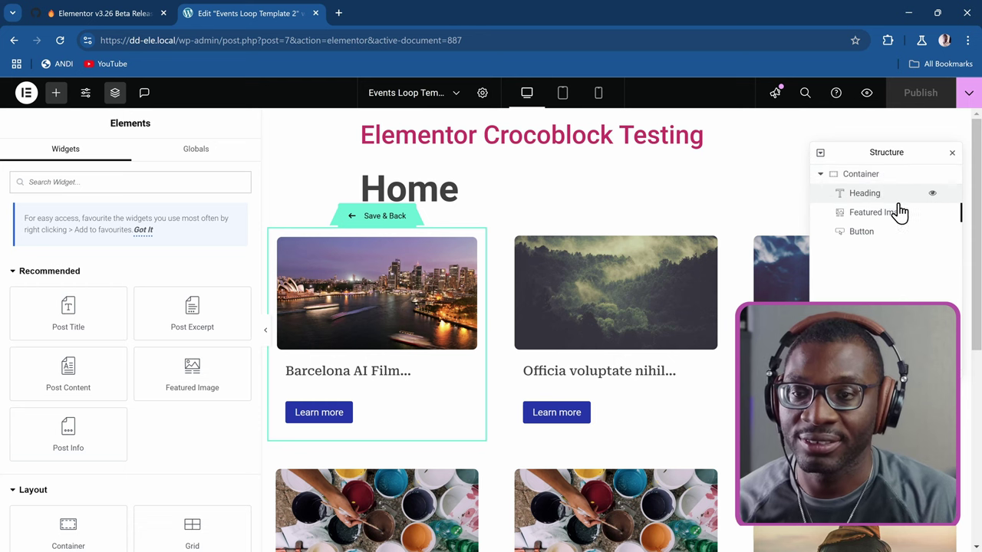
click(869, 238)
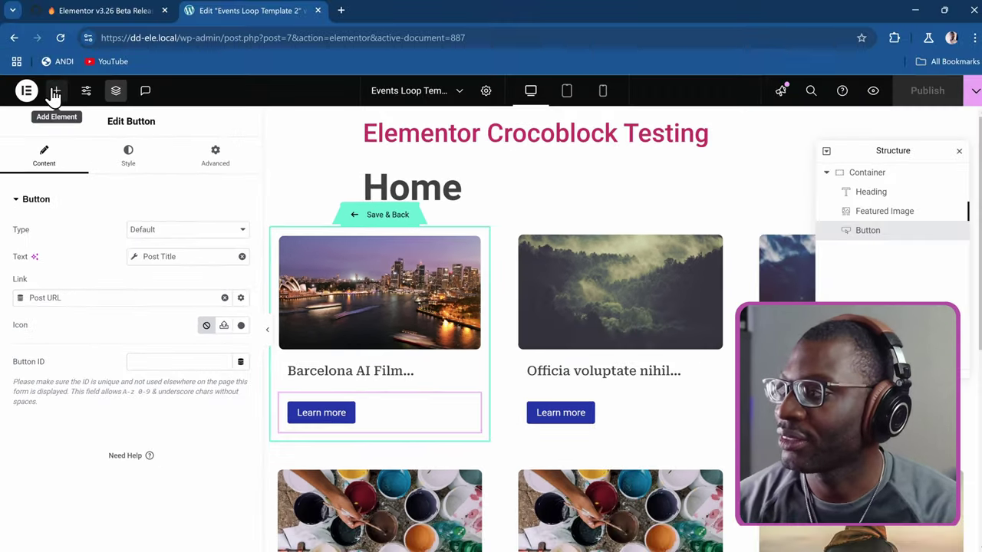
Add an Off-Canvas widget to the loop template and toggle its editing mode
click(55, 92)
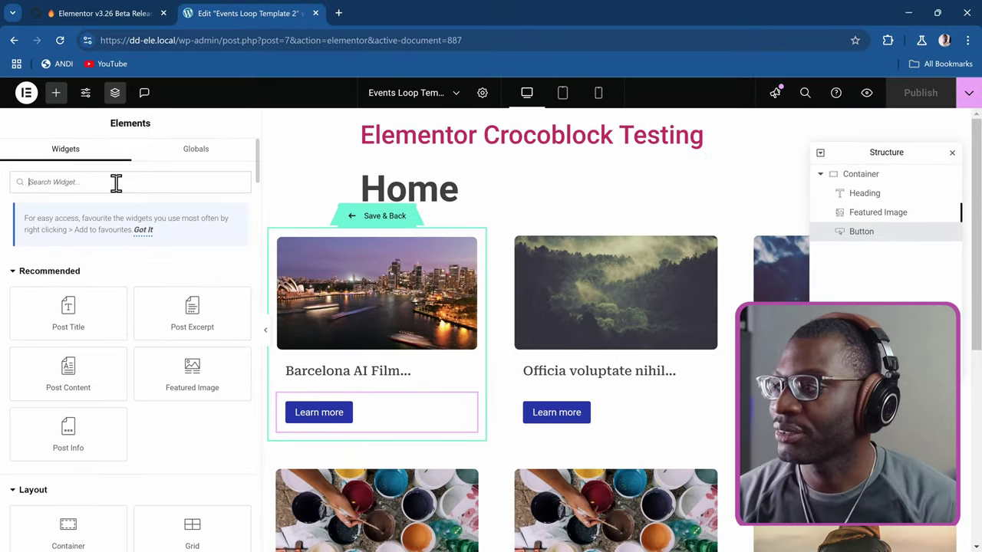
text(off)
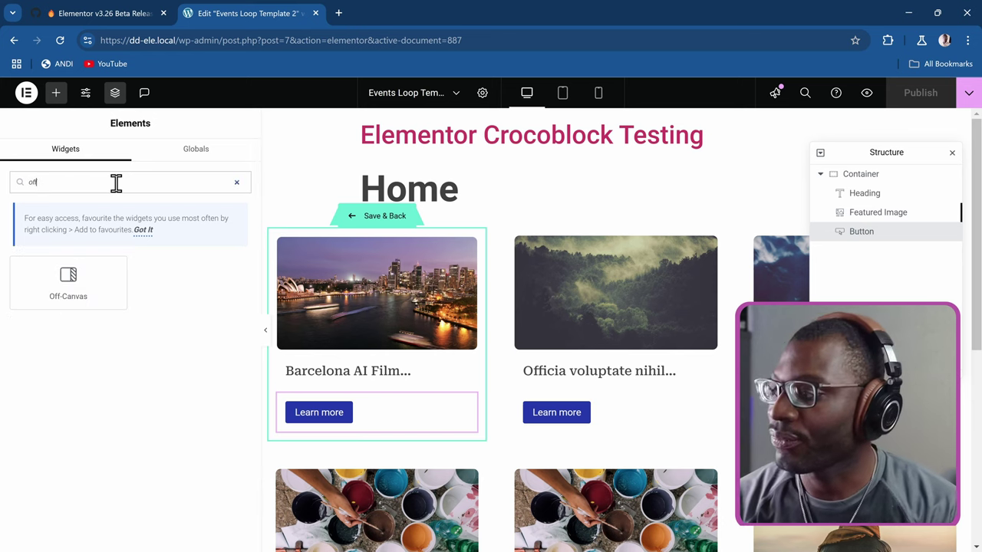
click(68, 289)
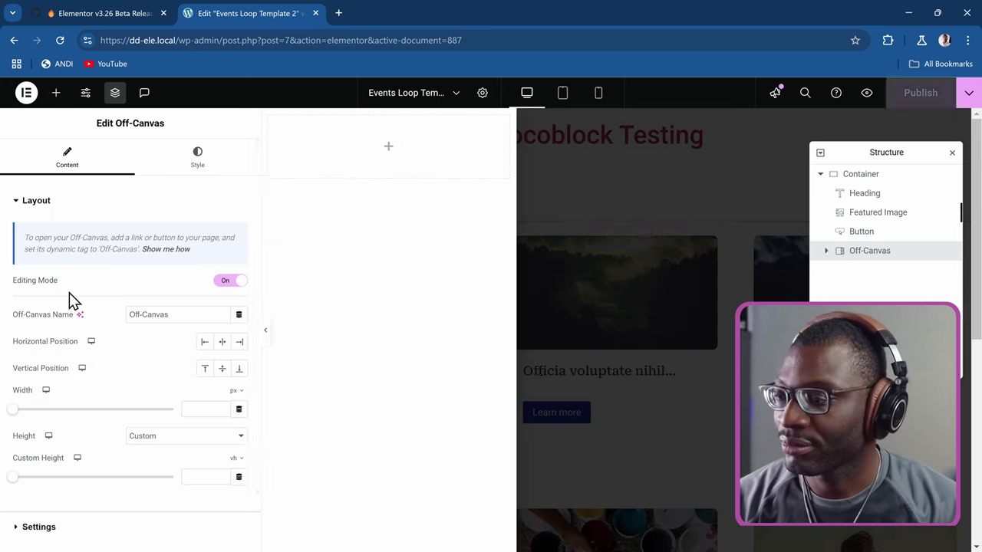
click(227, 281)
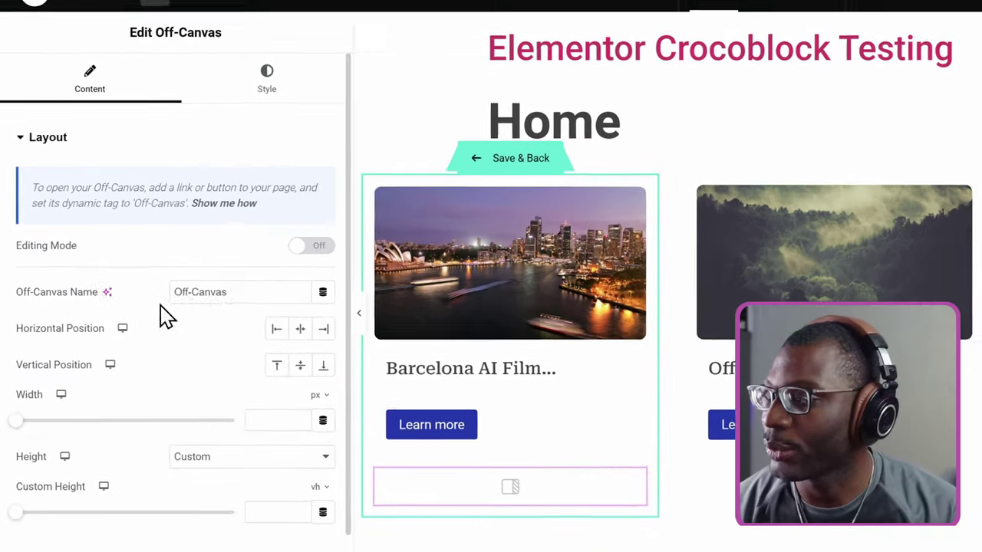
click(322, 243)
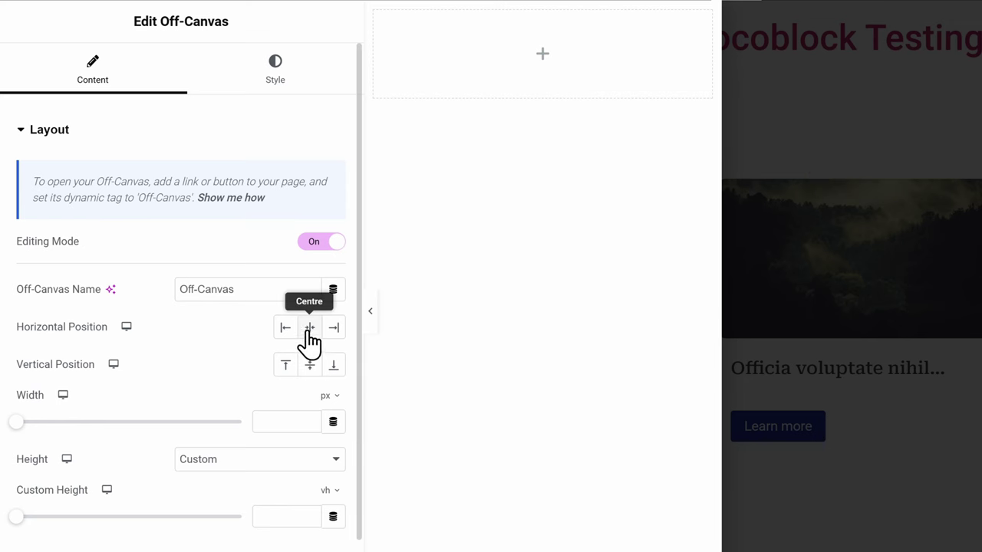
Centre the Off-Canvas horizontally and vertically, with height set to Fit To Content
click(309, 328)
click(311, 365)
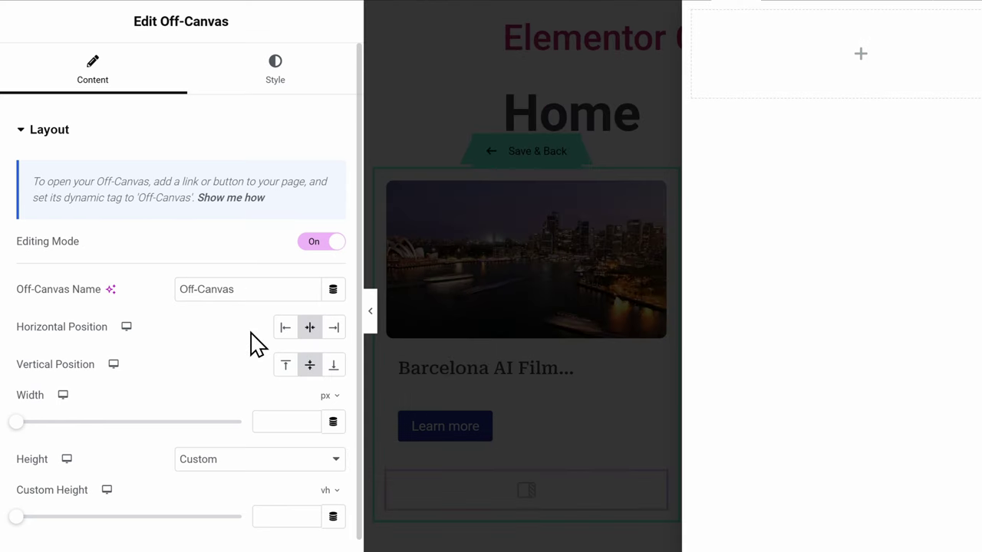
click(192, 461)
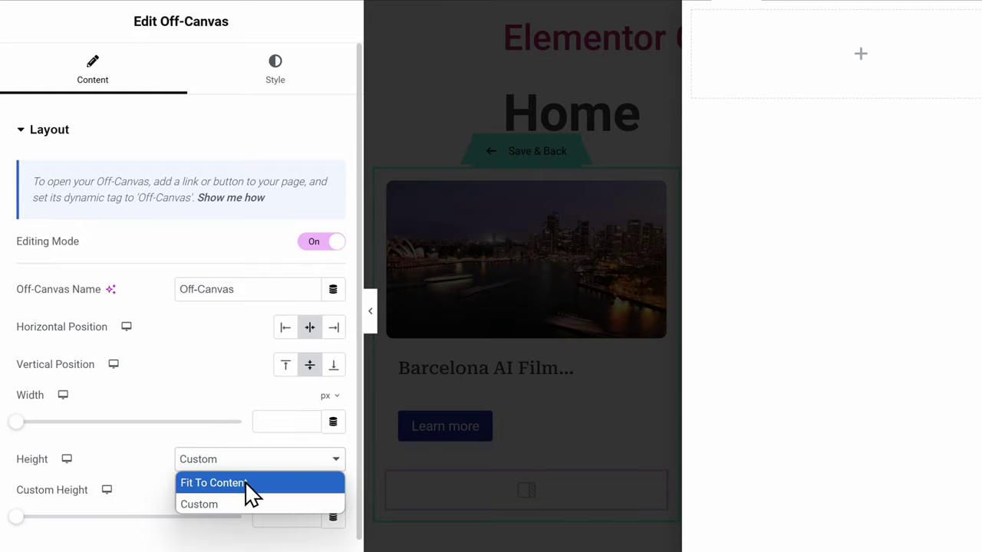
click(237, 485)
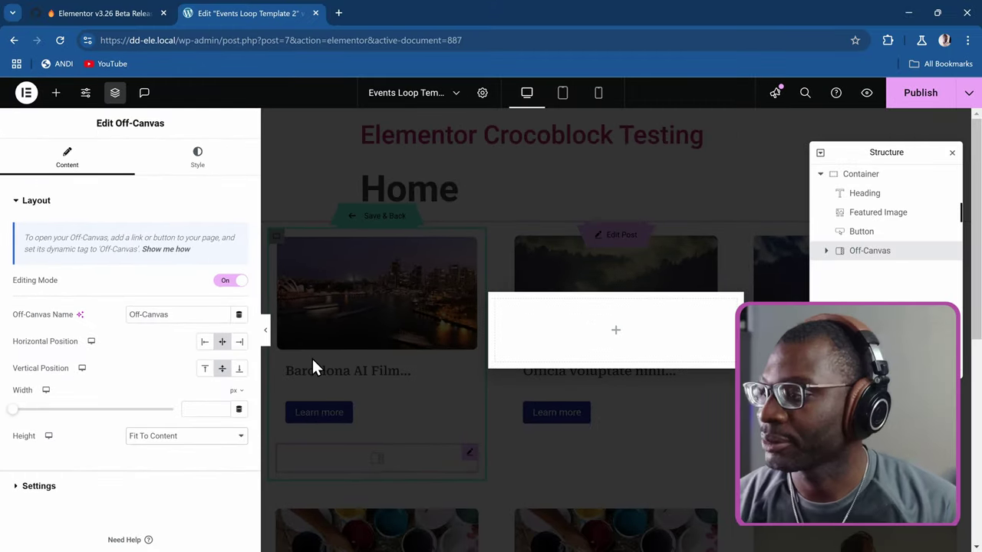
Select the container inside the Off-Canvas panel
click(56, 94)
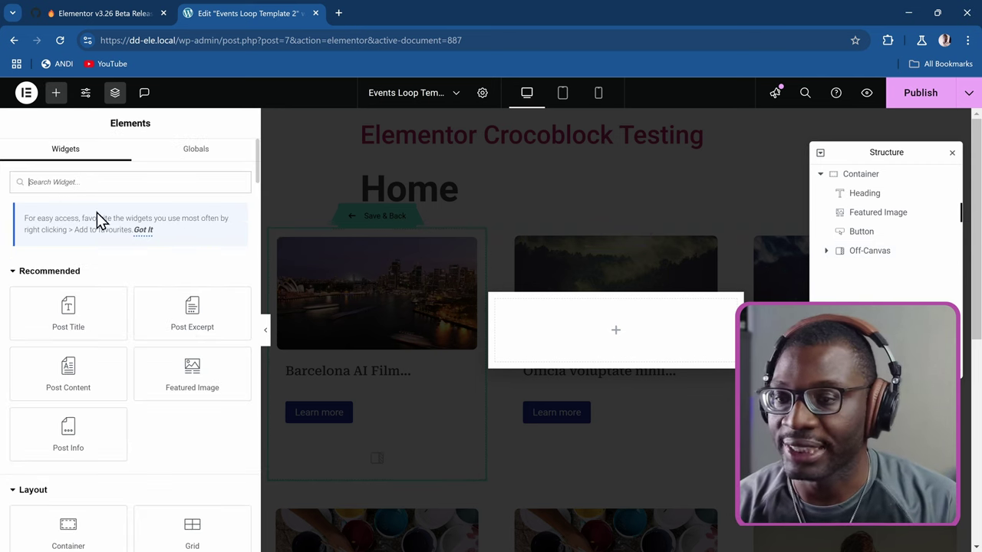
click(865, 253)
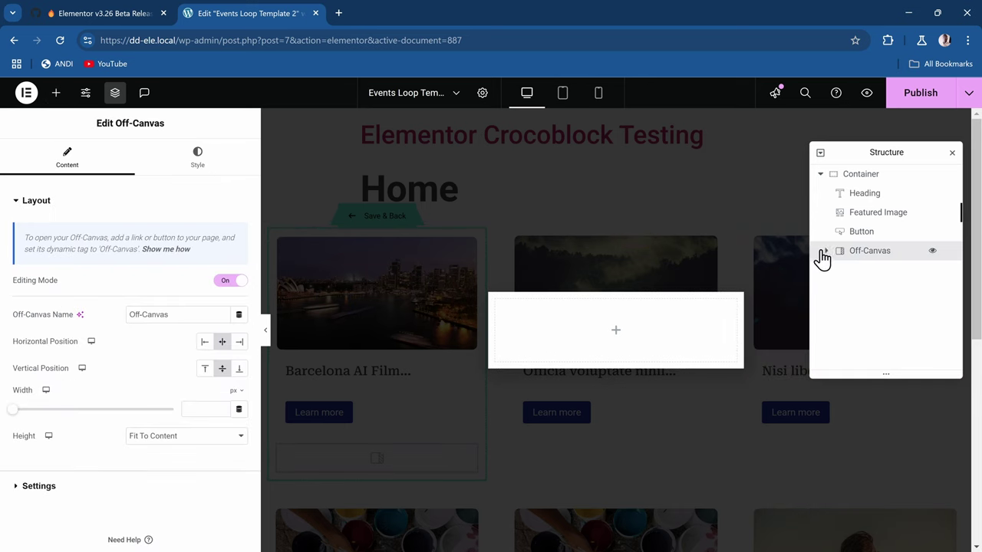
click(825, 251)
click(890, 269)
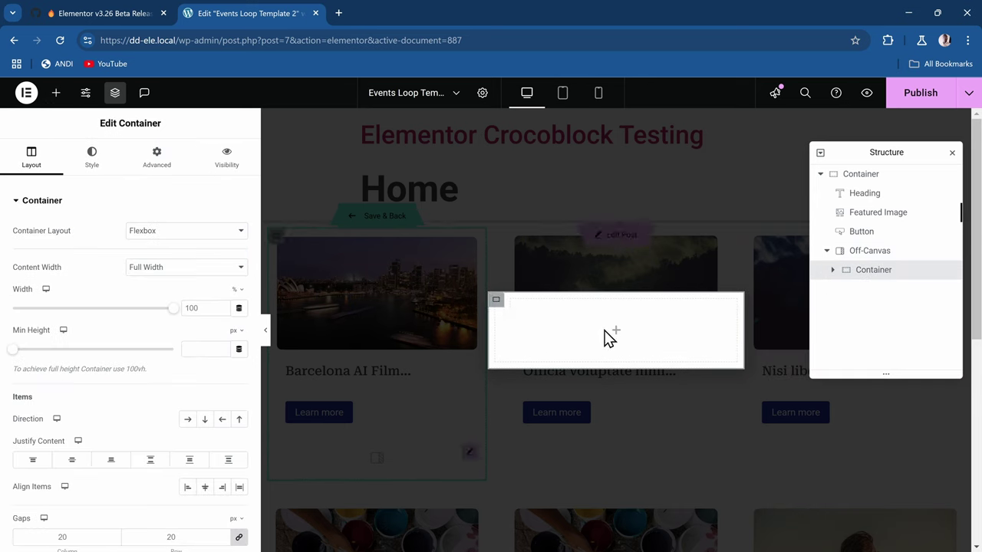
Add an H3 Post Title to the container, styled with a global serif font
click(56, 93)
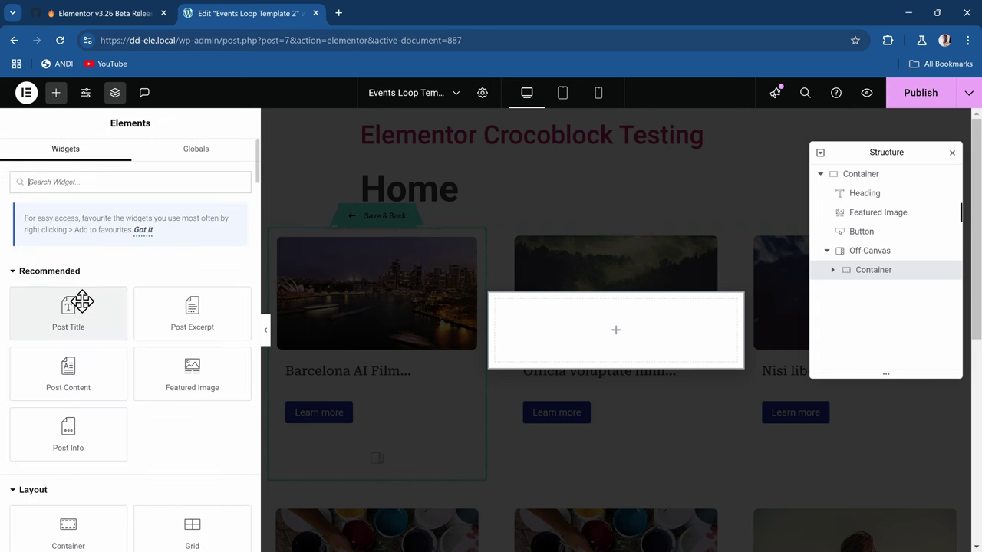
click(82, 301)
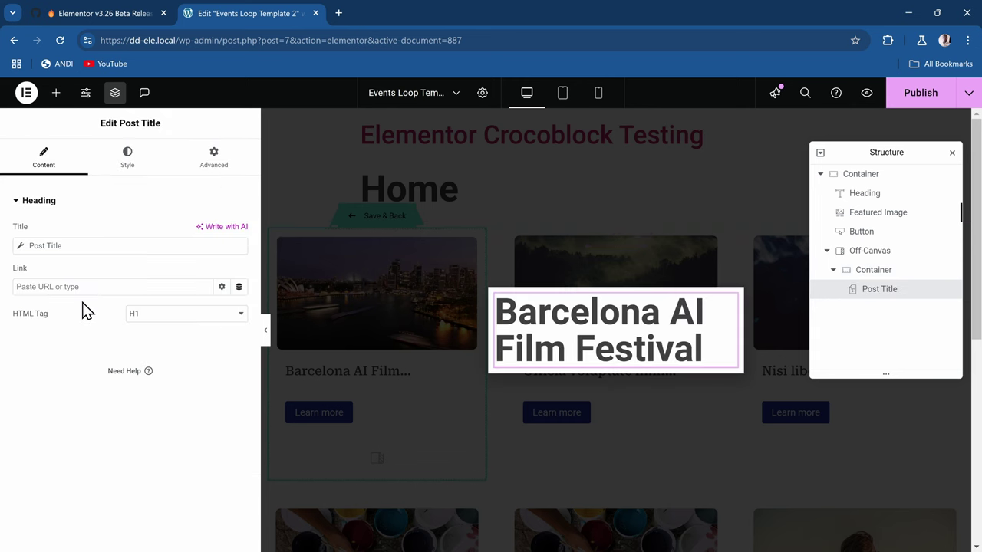
click(173, 318)
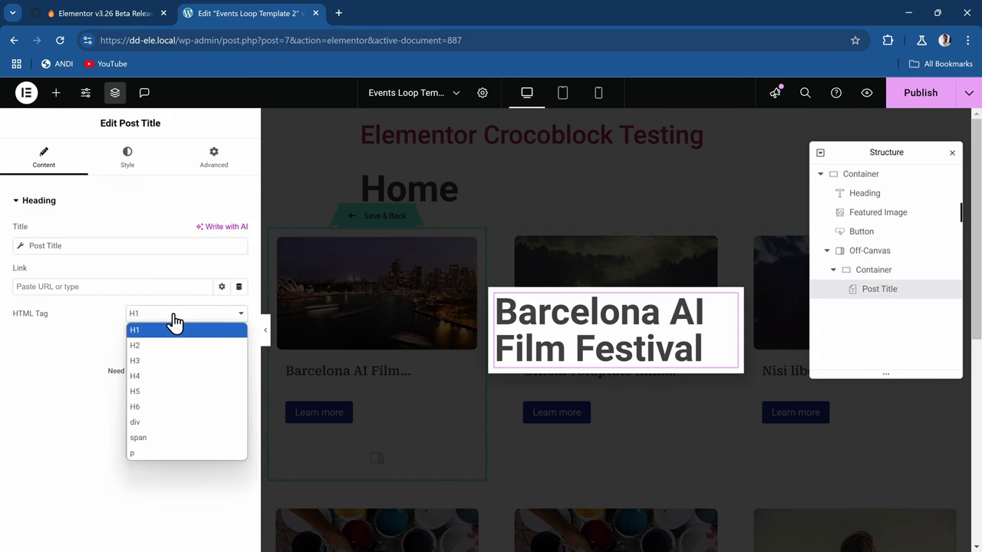
click(162, 361)
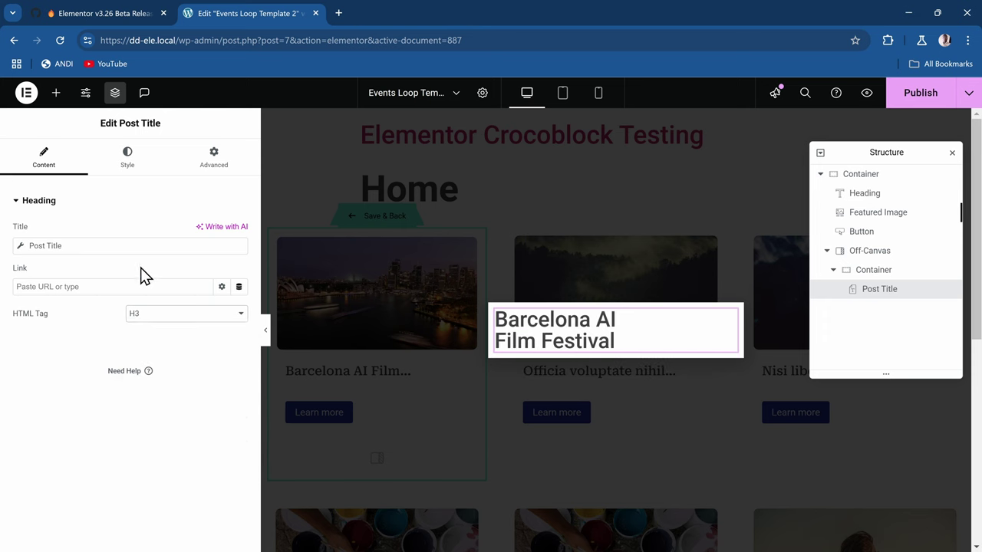
click(126, 170)
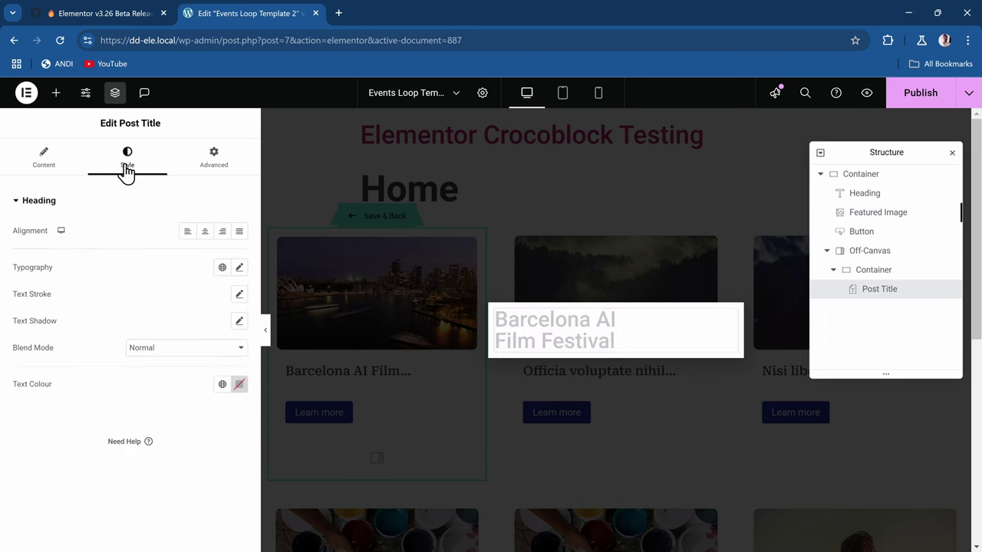
click(222, 267)
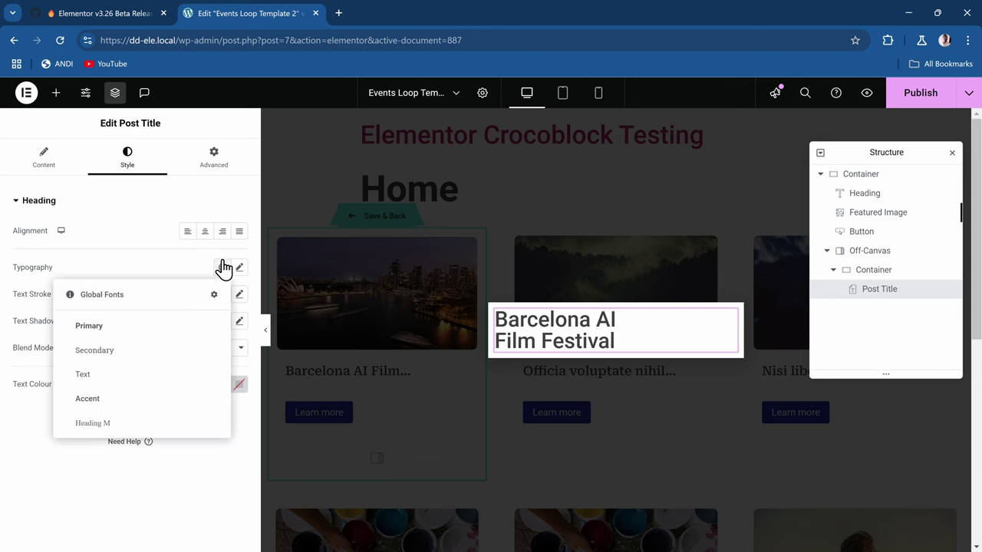
click(142, 423)
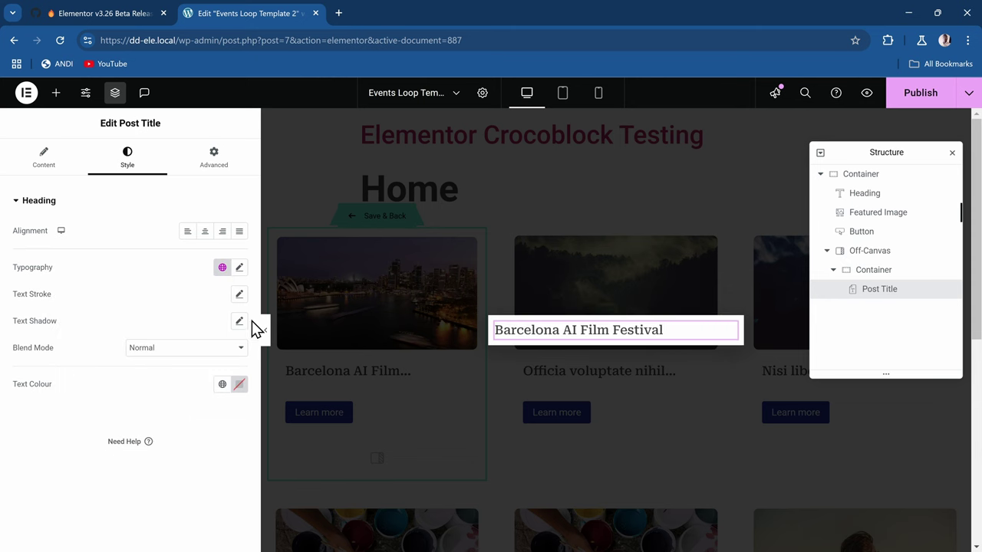
Add a Featured Image, paste the copied date heading below it, and move the image above the title
click(52, 92)
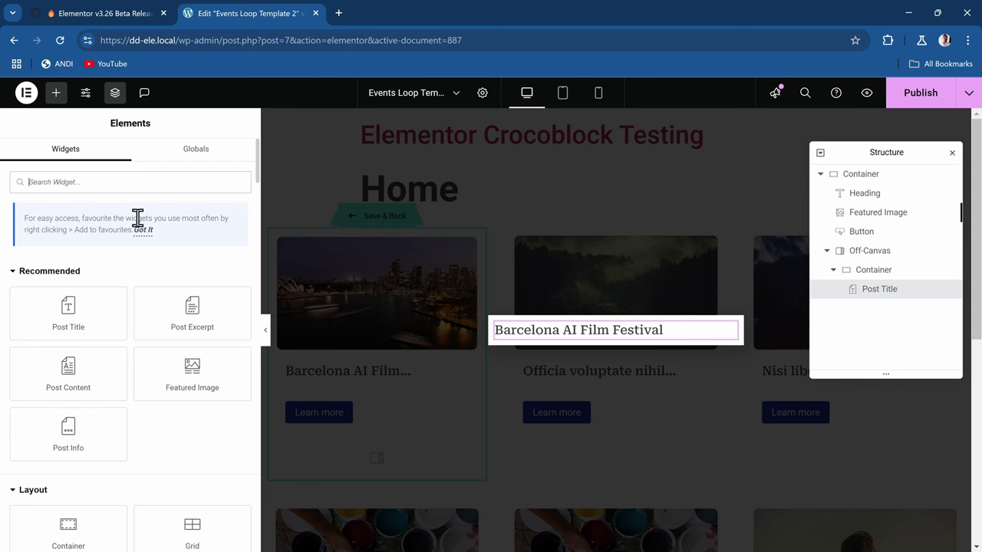
click(188, 389)
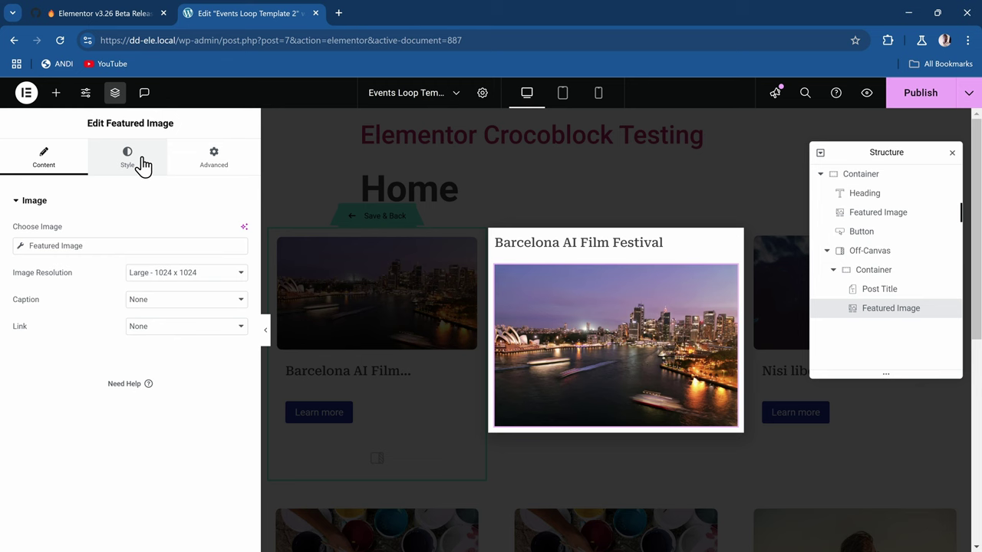
click(56, 92)
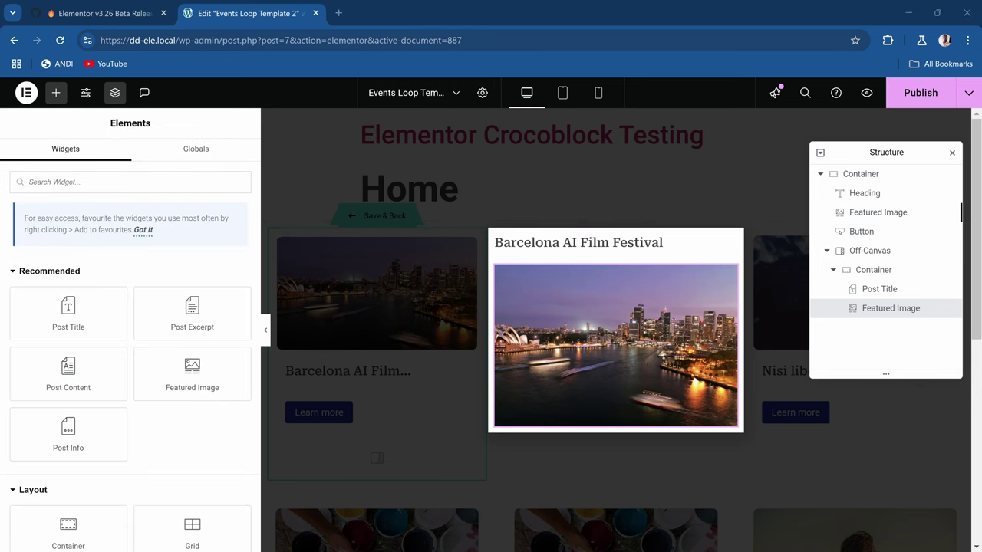
click(601, 325)
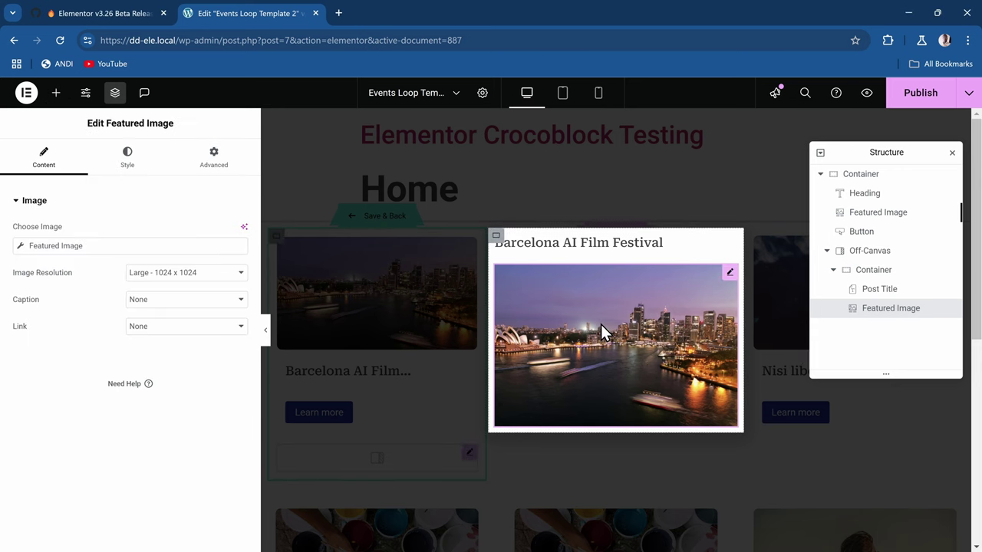
right_click(589, 325)
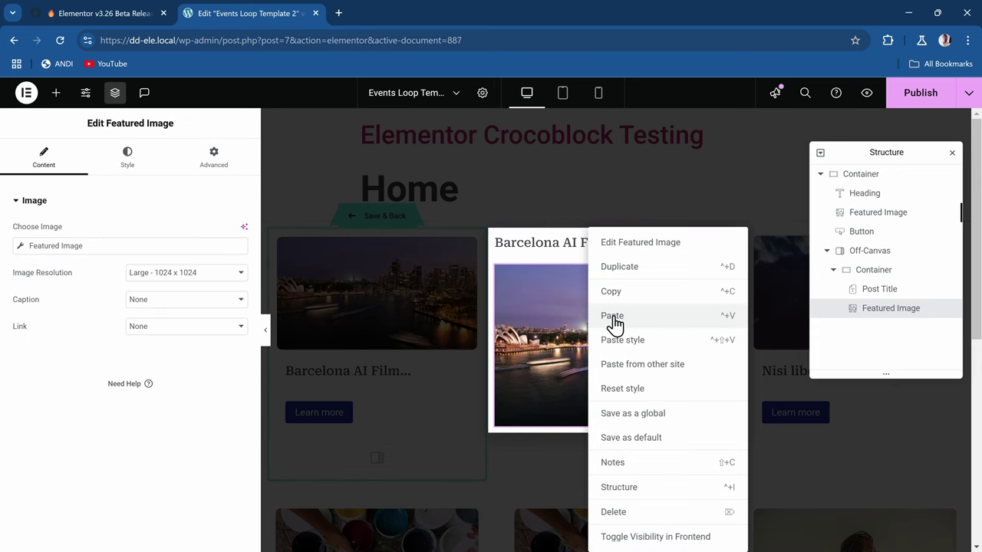
click(612, 319)
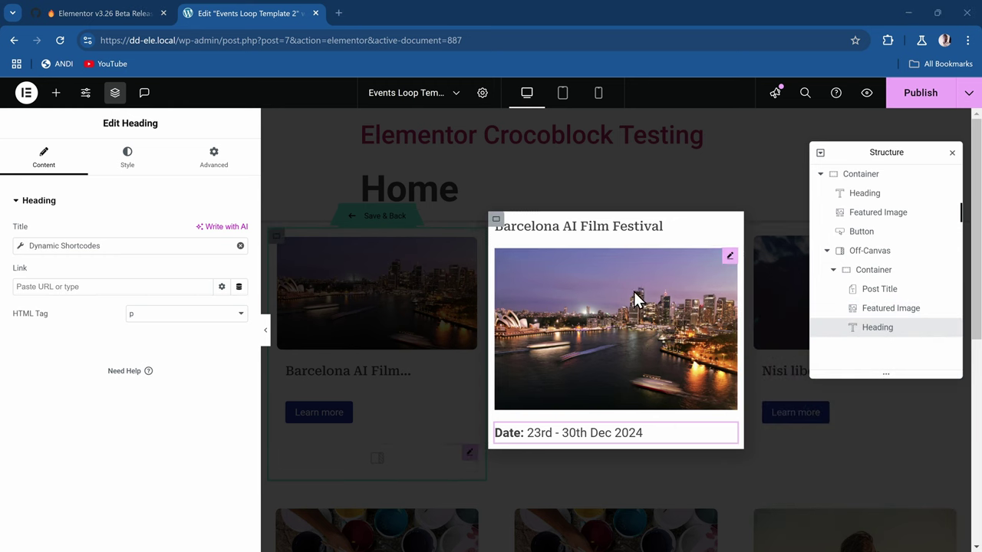
right_click(577, 296)
click(641, 351)
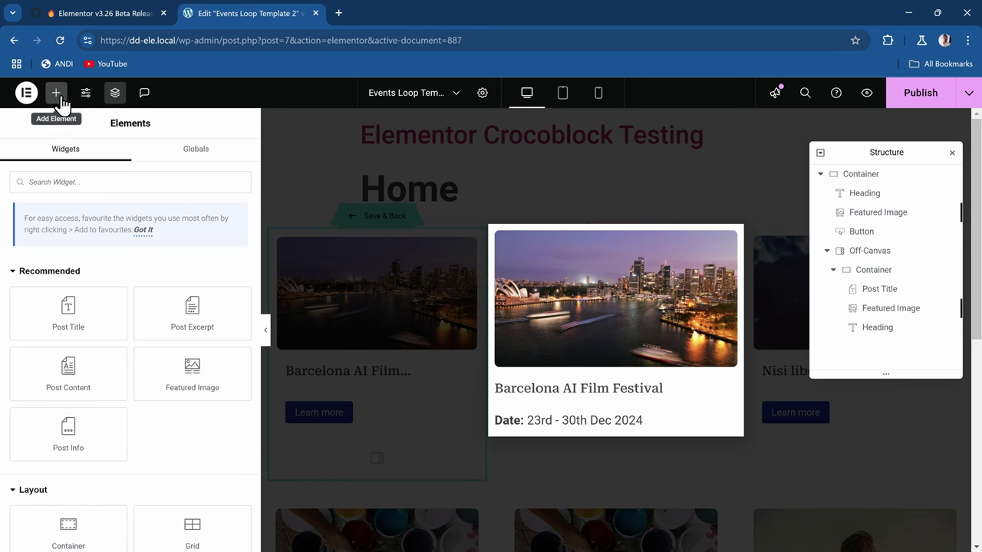
Add a Post Excerpt below the date, applied to post content with length 25, and publish
drag(147, 291, 574, 423)
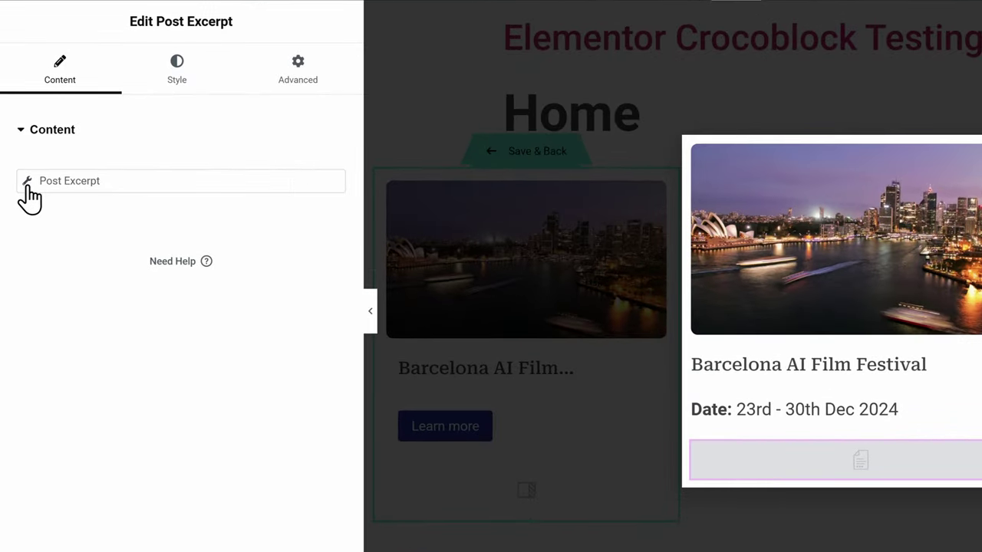
click(27, 182)
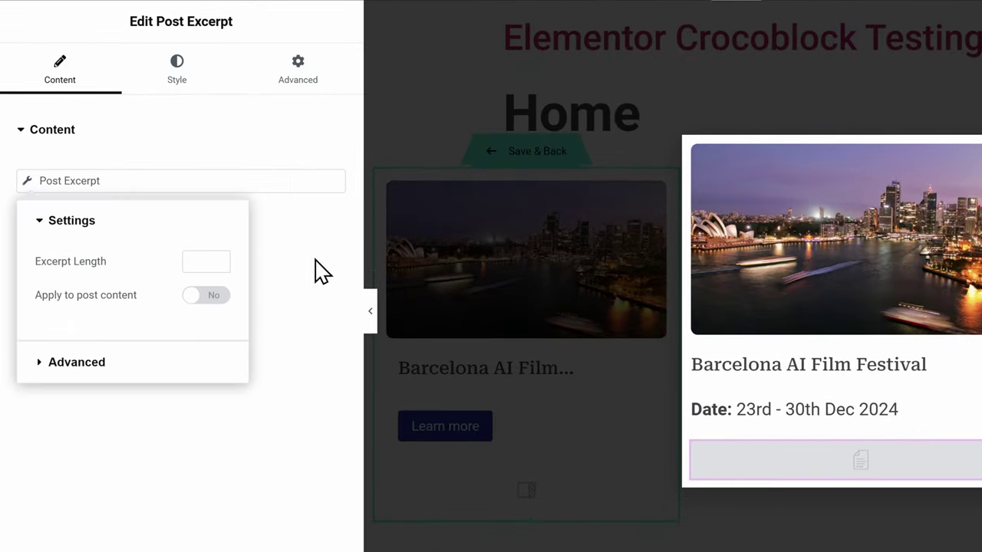
click(203, 298)
click(201, 262)
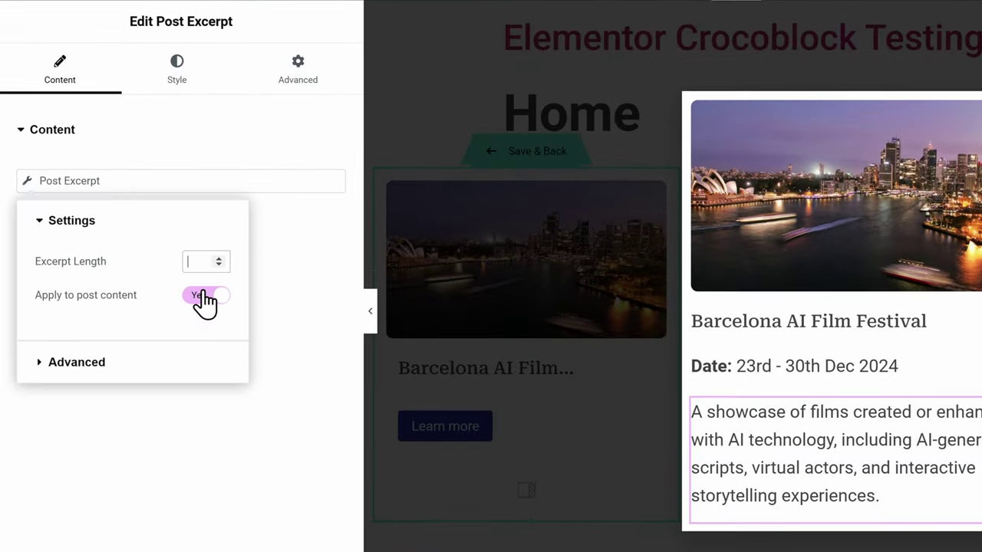
text(25)
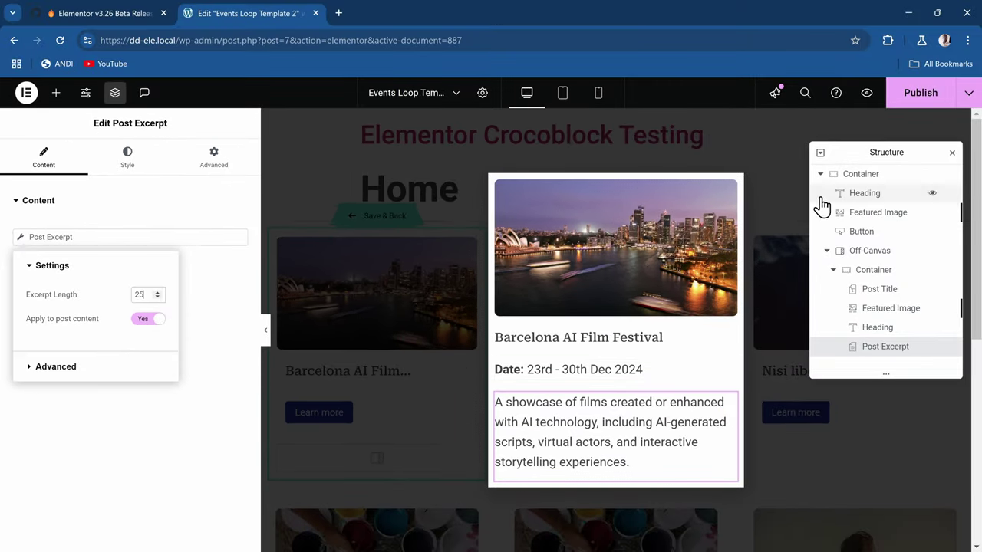
click(915, 101)
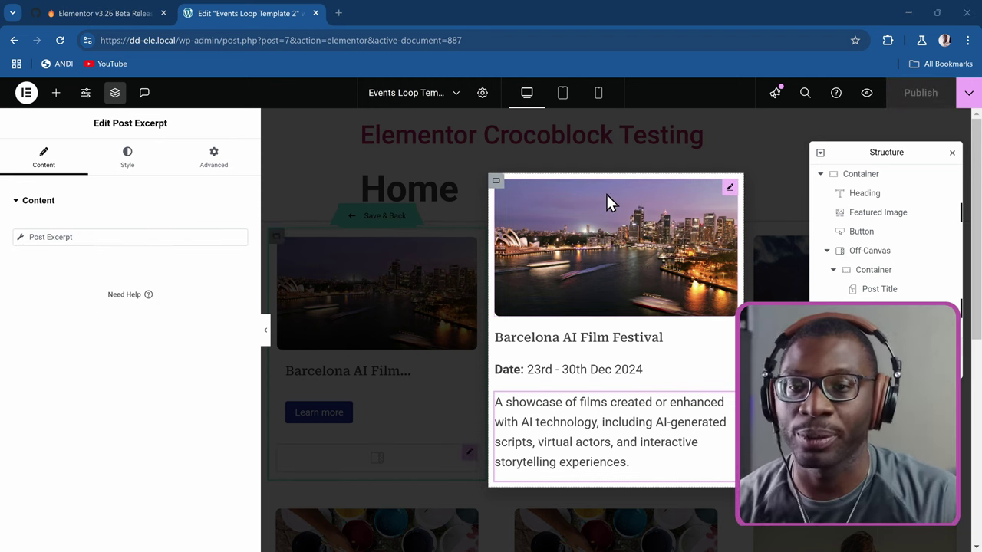
click(882, 273)
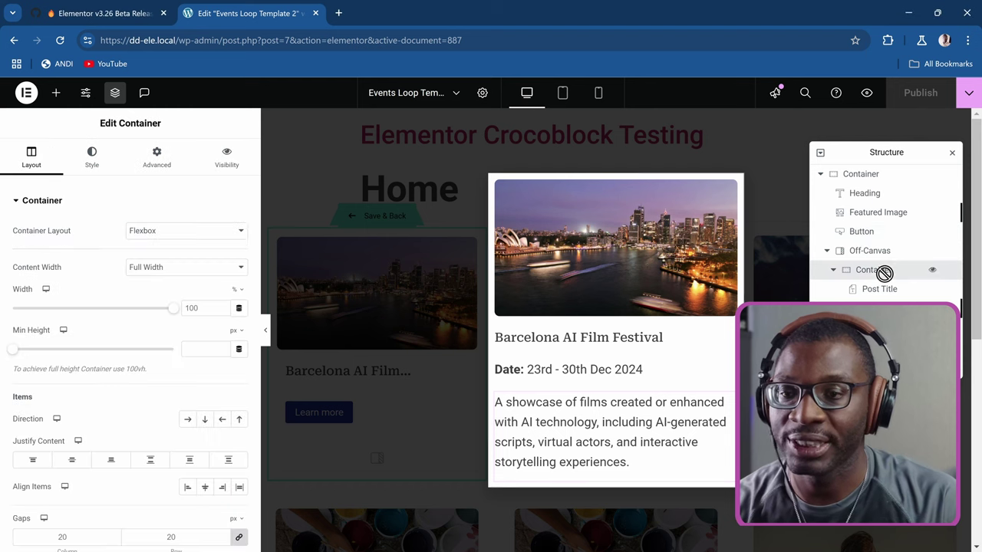
Add an Icon widget at the top of the off-canvas card with Order set to Start
click(55, 92)
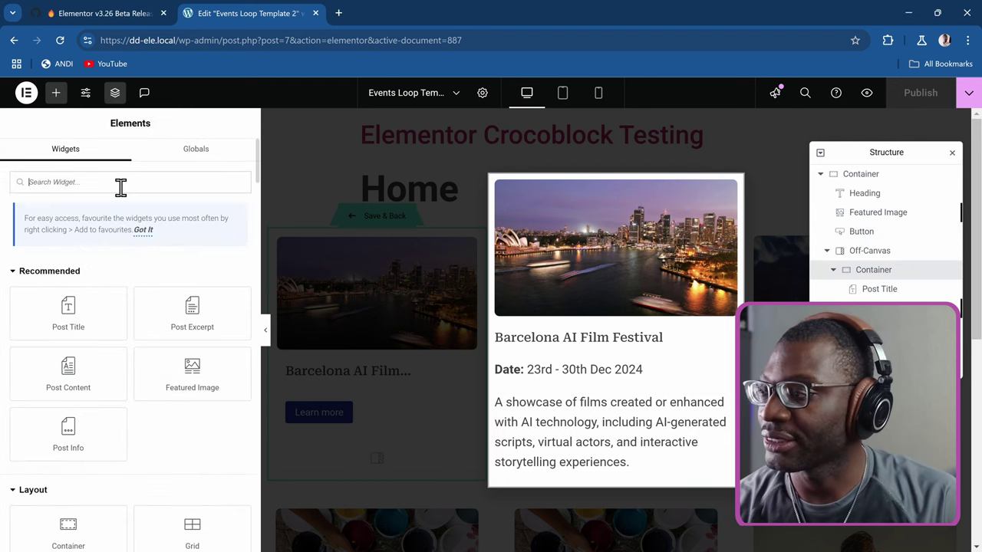
text(ic)
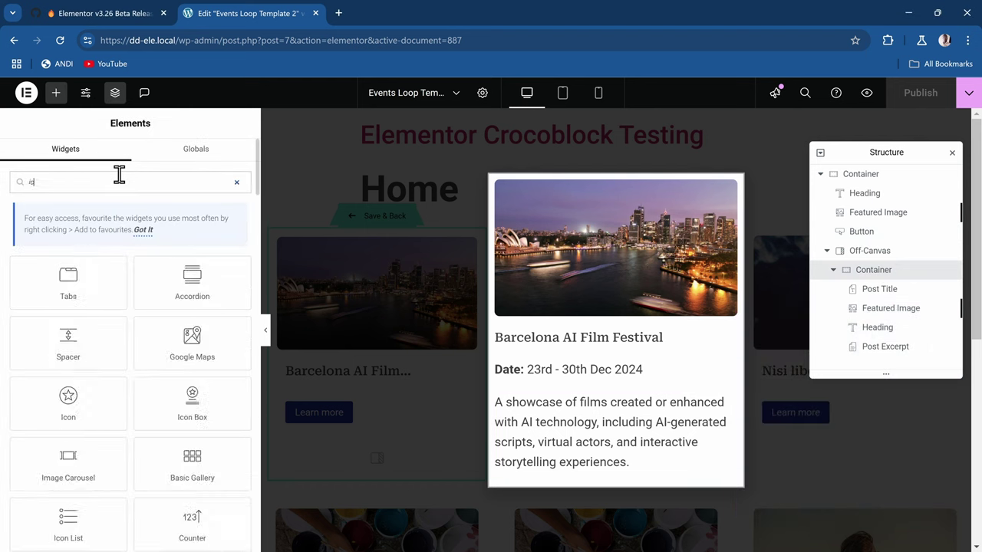
text(on)
click(68, 282)
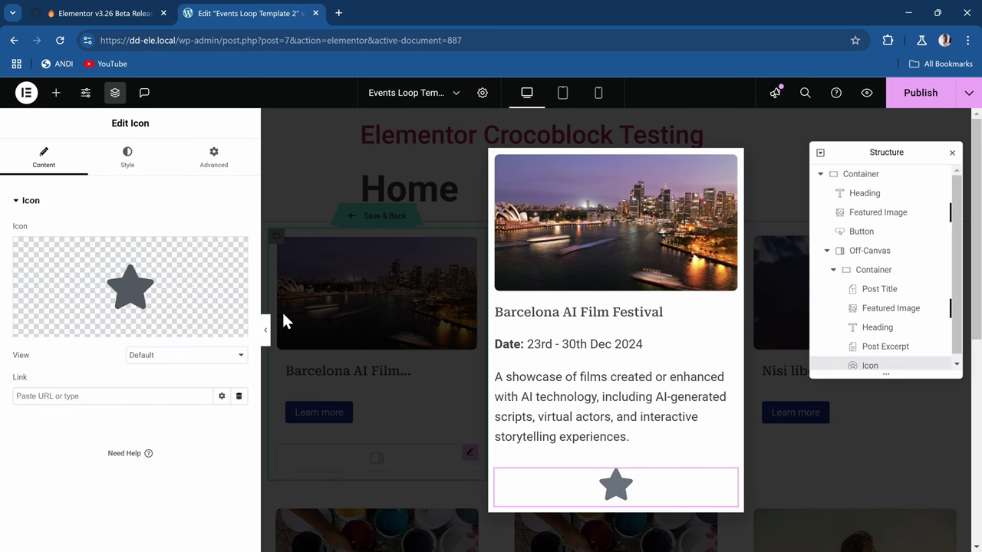
mouse_move(882, 362)
mouse_down()
mouse_move(885, 273)
mouse_move(890, 285)
mouse_up()
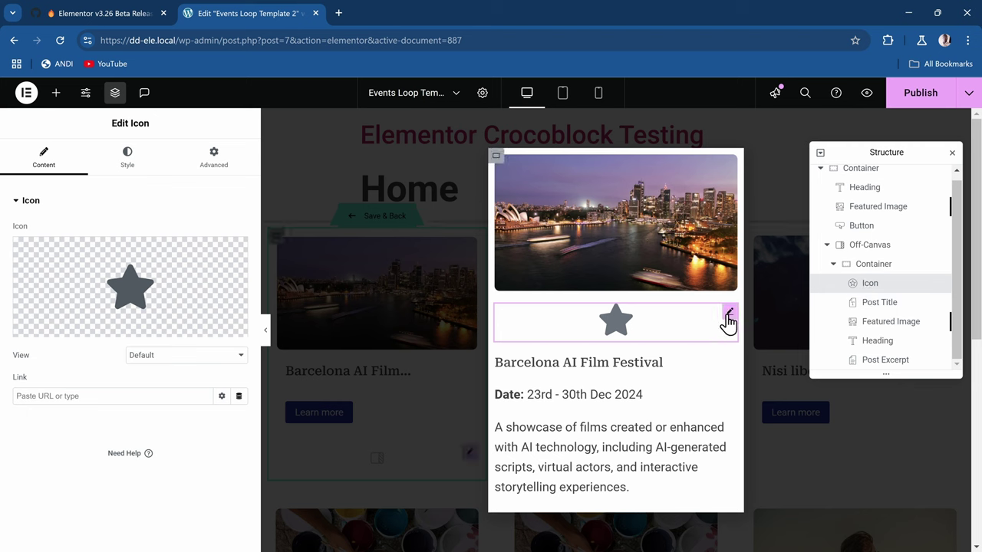
click(209, 174)
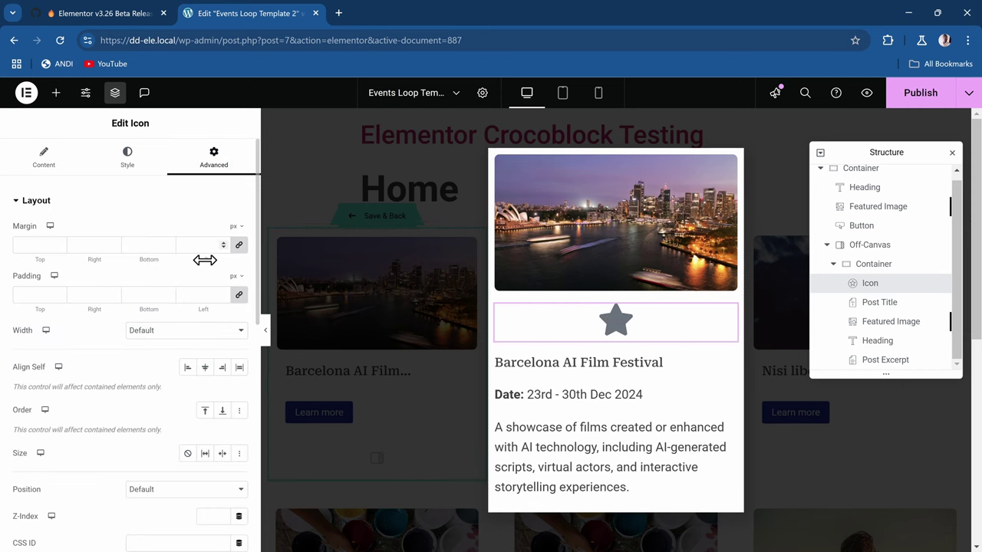
click(205, 410)
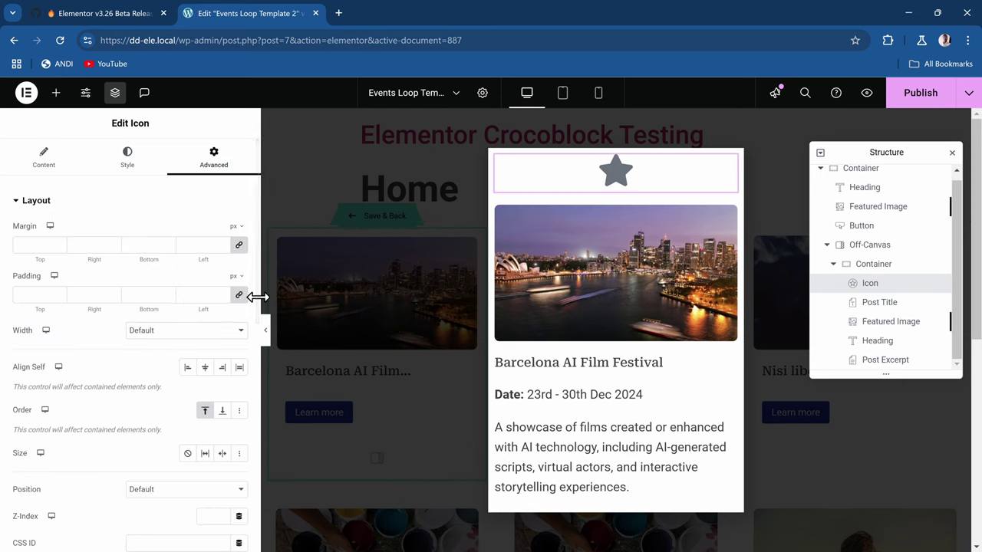
Swap the icon for the Times X icon and set Align Self to End
click(18, 161)
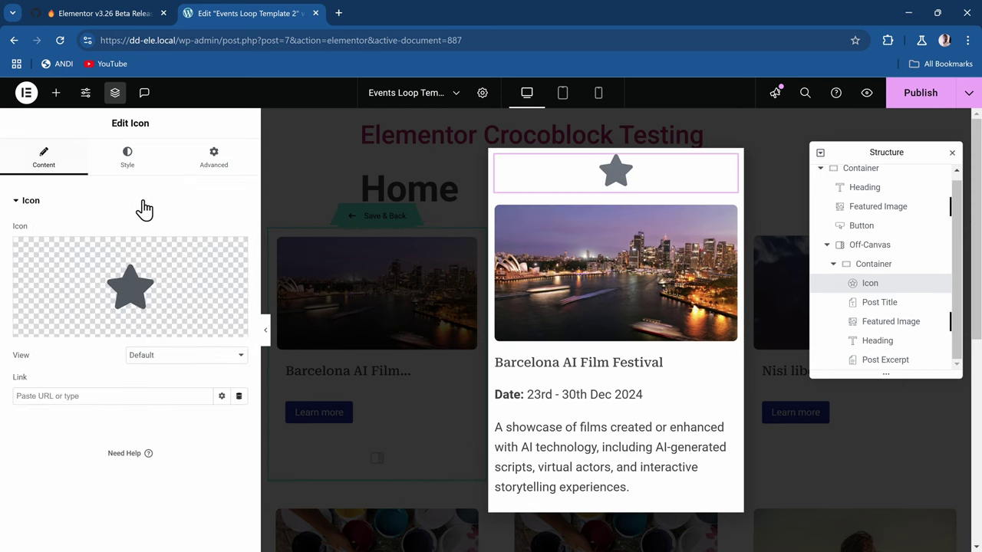
click(82, 328)
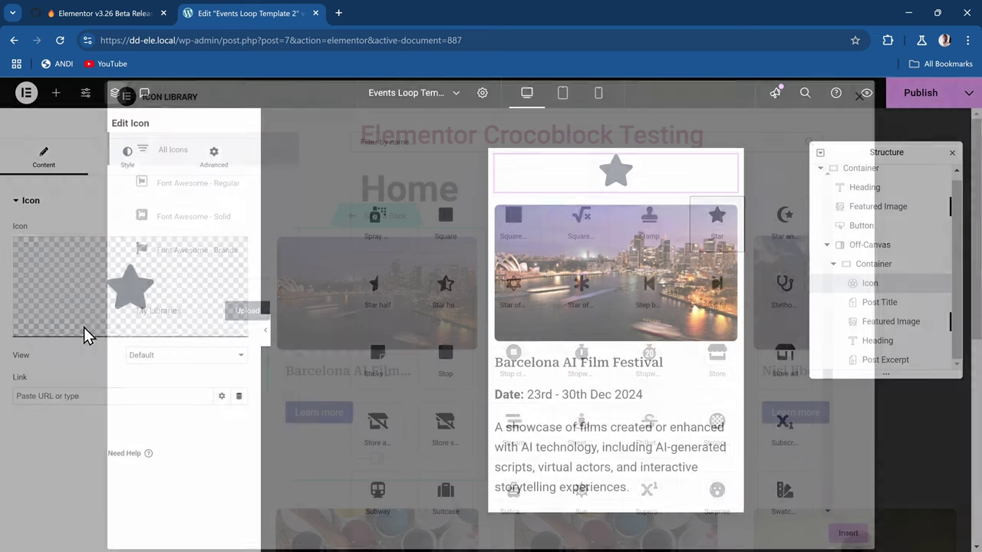
click(407, 146)
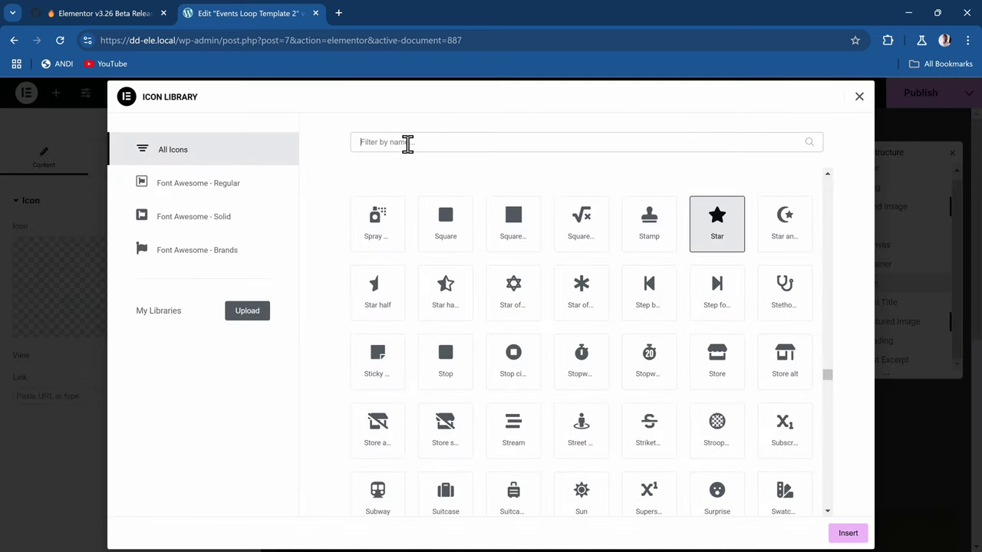
text(times)
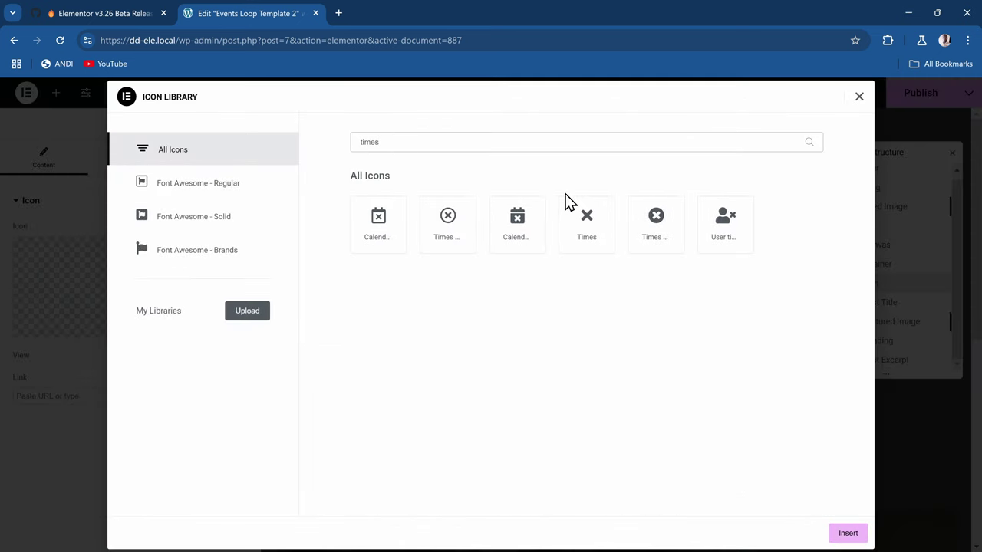
click(596, 228)
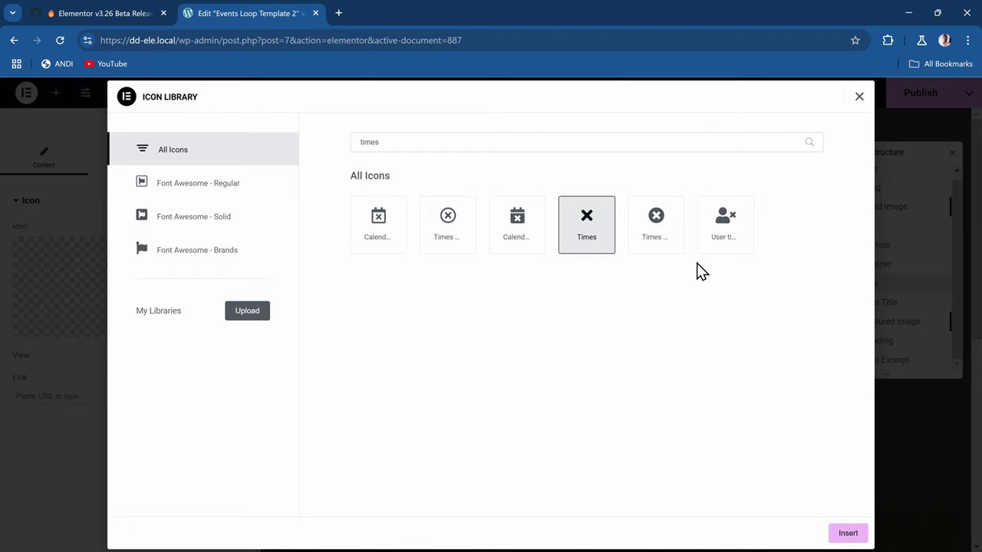
click(847, 533)
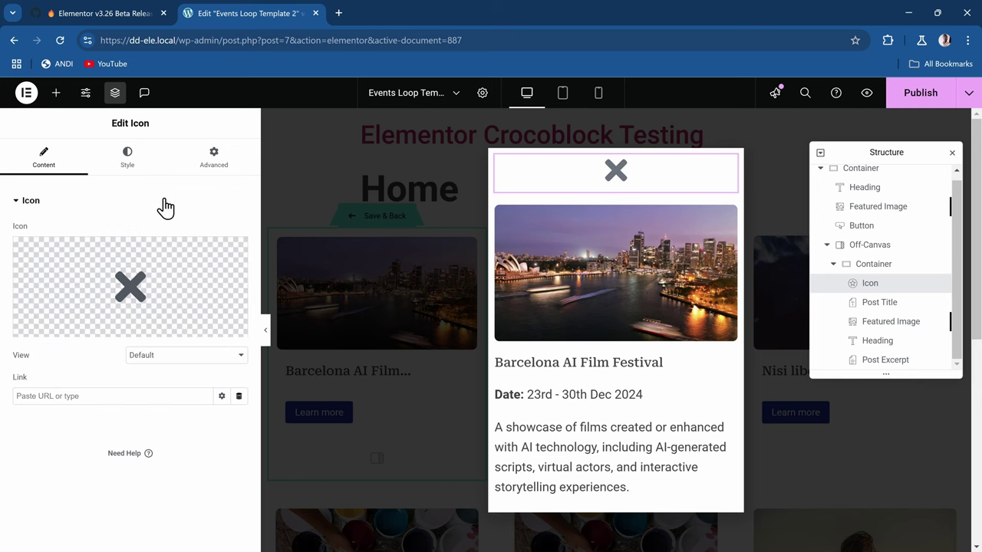
click(205, 172)
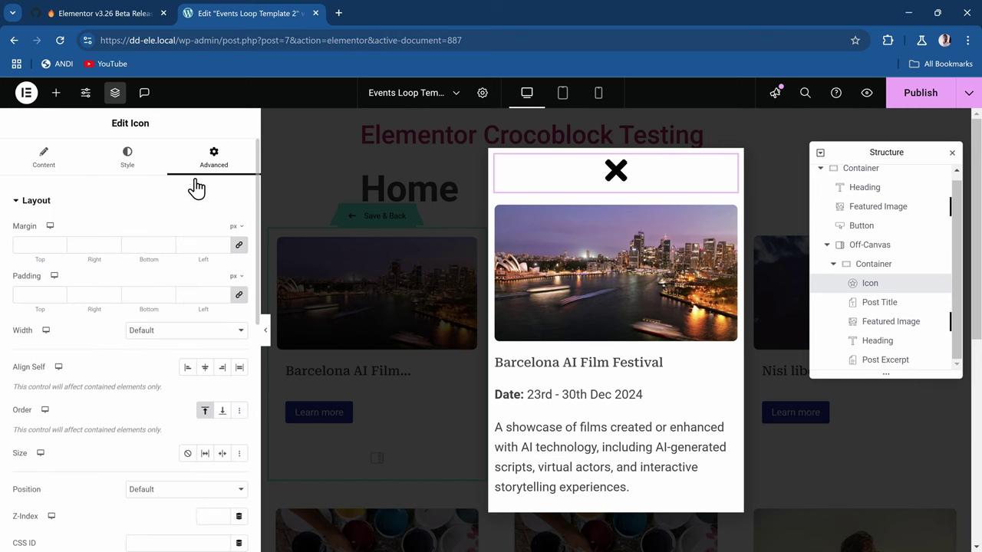
click(222, 367)
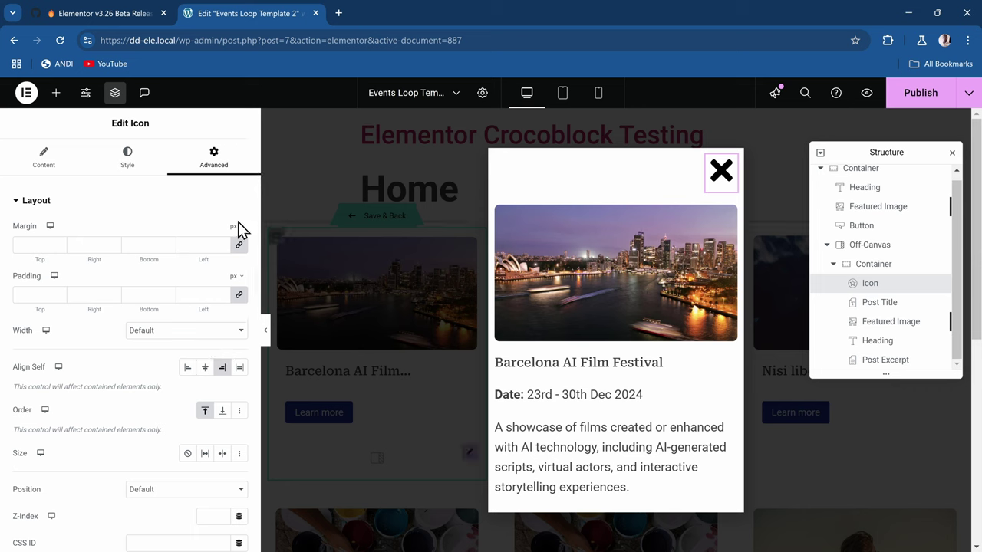
Link the X icon to Close Off-Canvas targeting the Off-Canvas widget, and publish
click(42, 169)
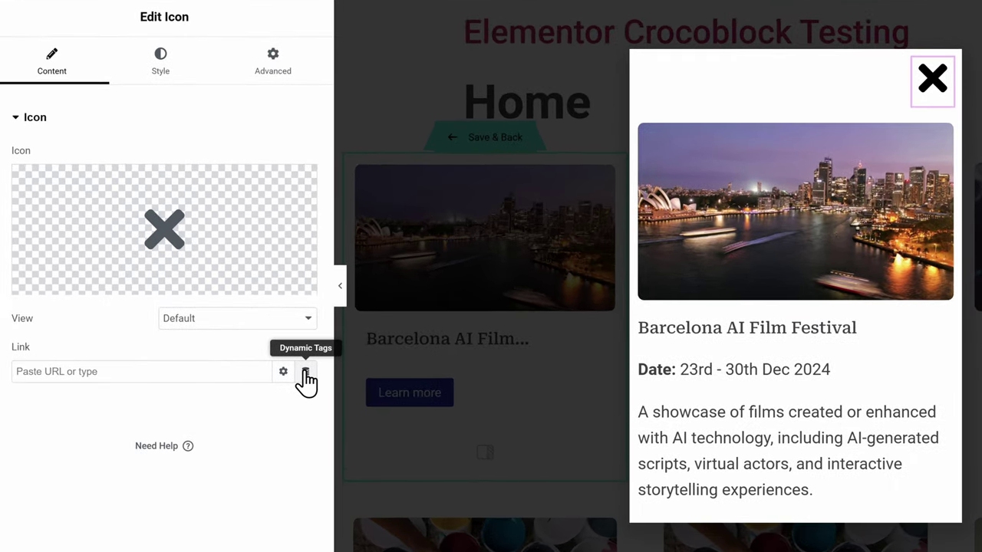
click(306, 374)
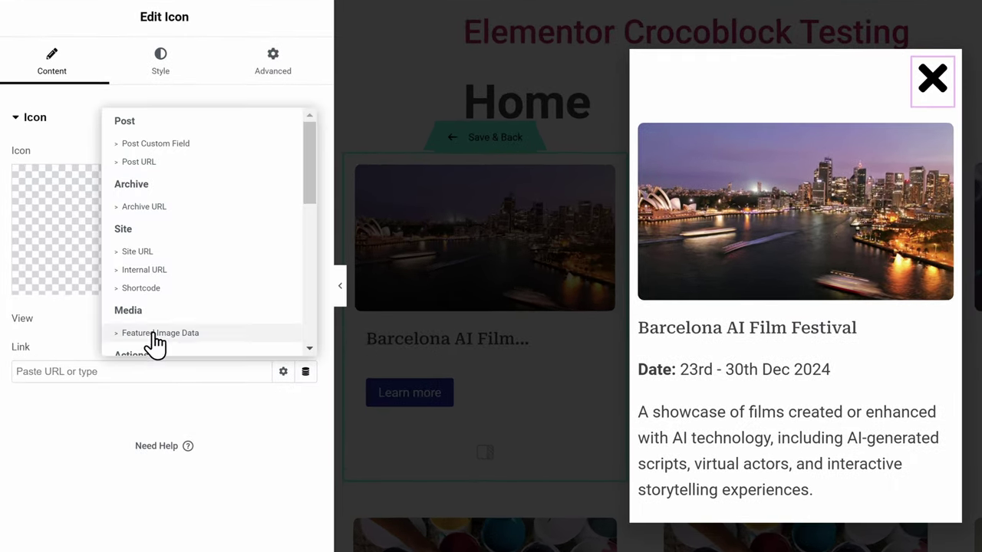
scroll(171, 286, down, 3)
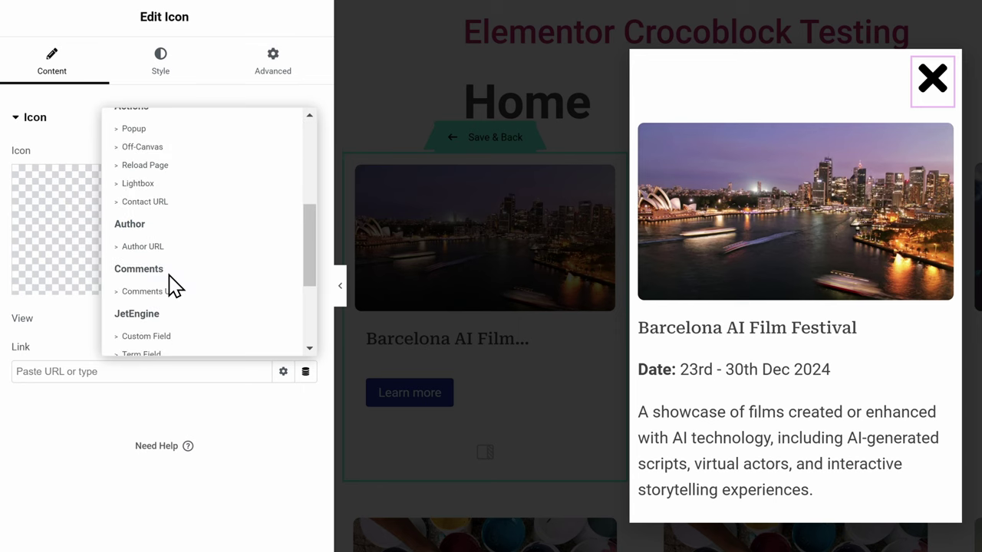
click(163, 148)
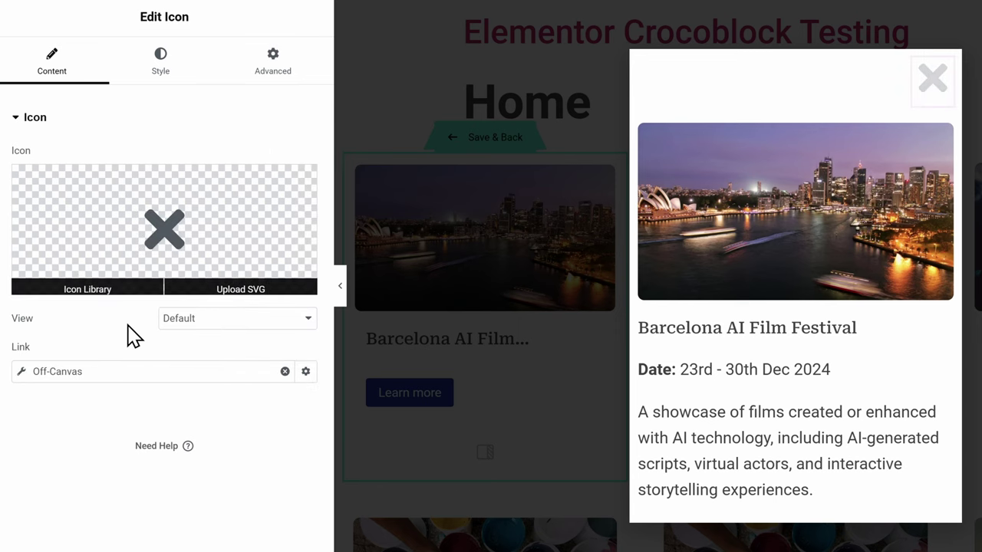
click(21, 373)
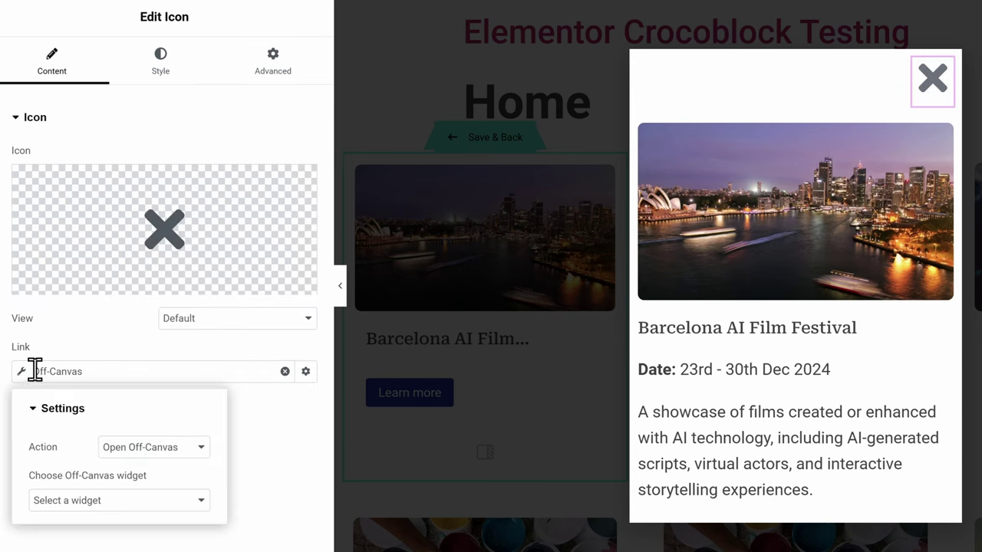
click(150, 443)
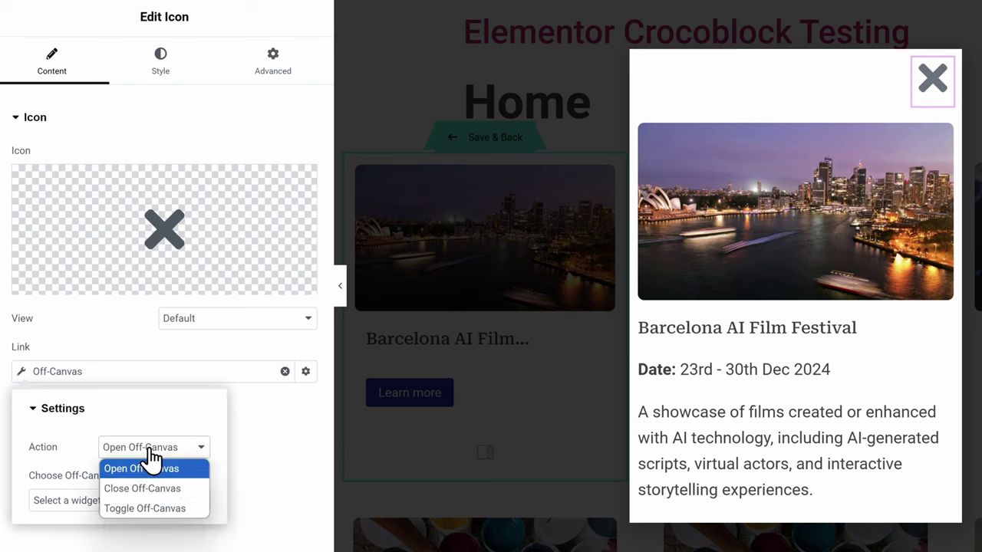
click(171, 492)
click(149, 500)
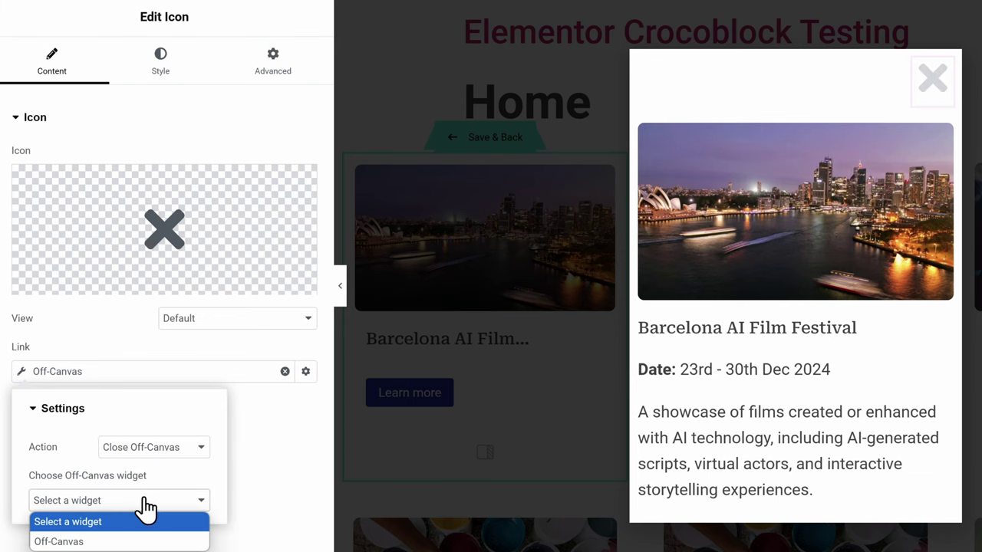
click(144, 541)
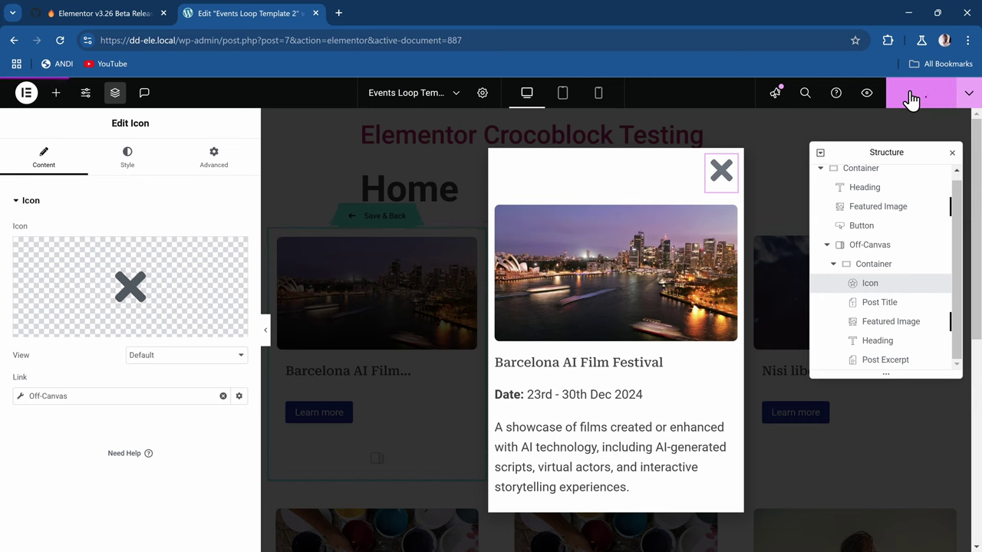
click(911, 99)
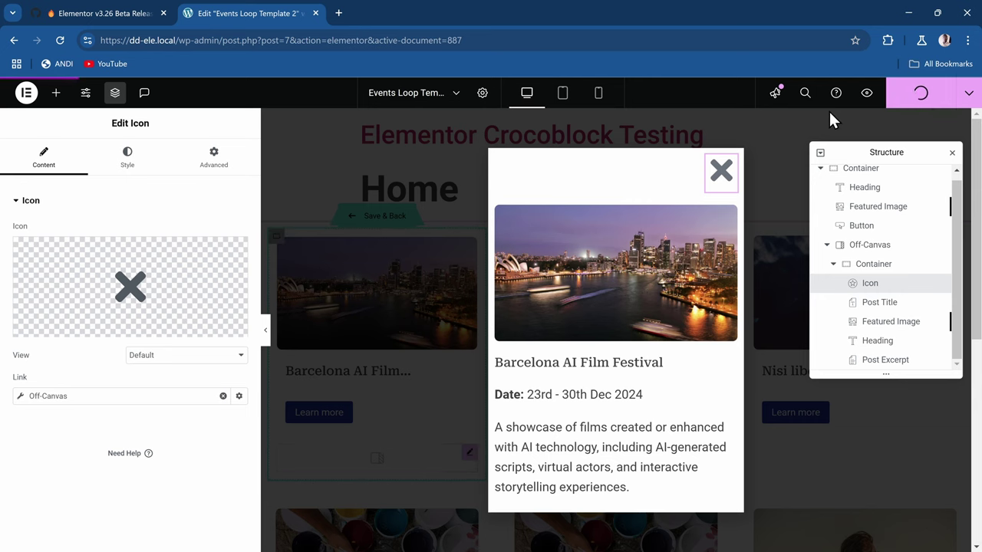
click(721, 172)
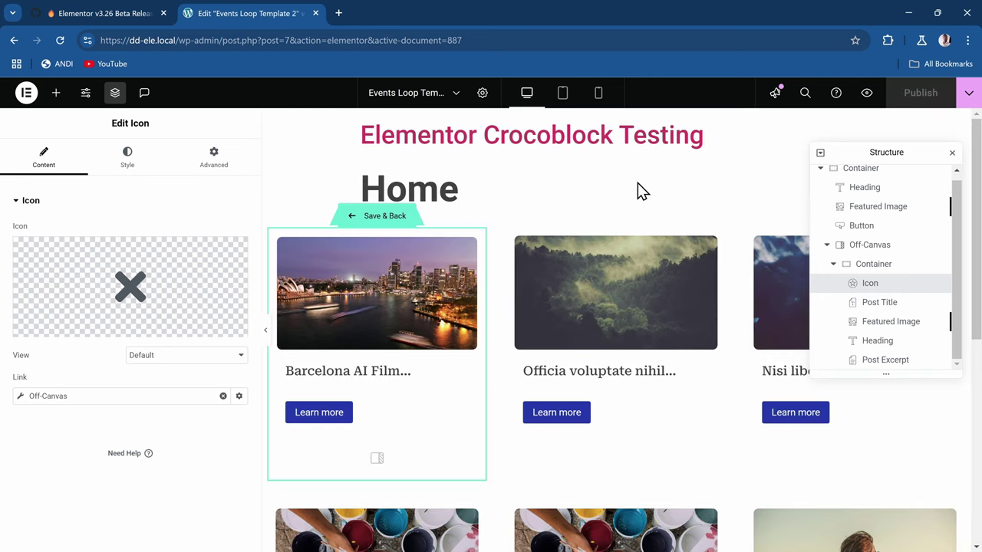
mouse_move(319, 413)
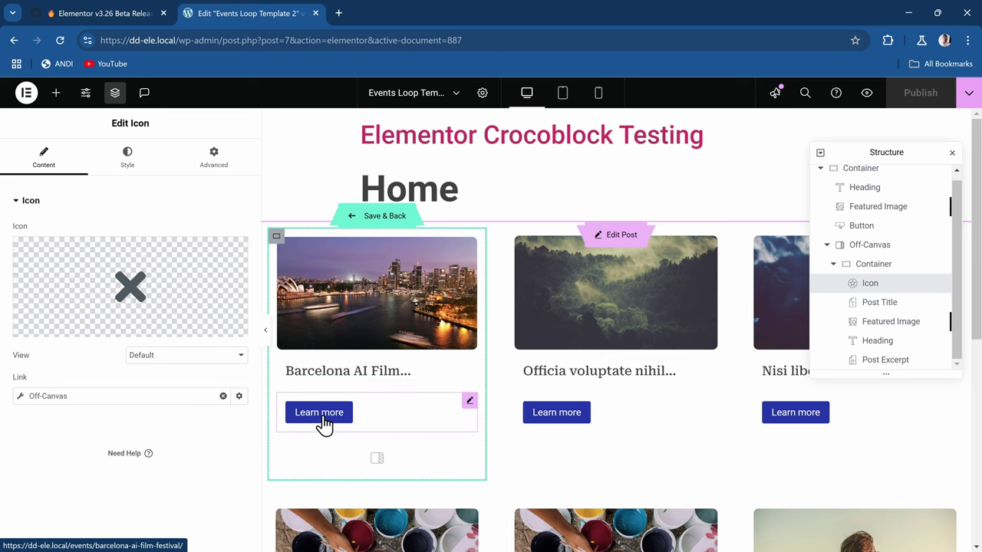
Relink the Learn more button from Post URL to Open Off-Canvas, publish, and preview
click(350, 418)
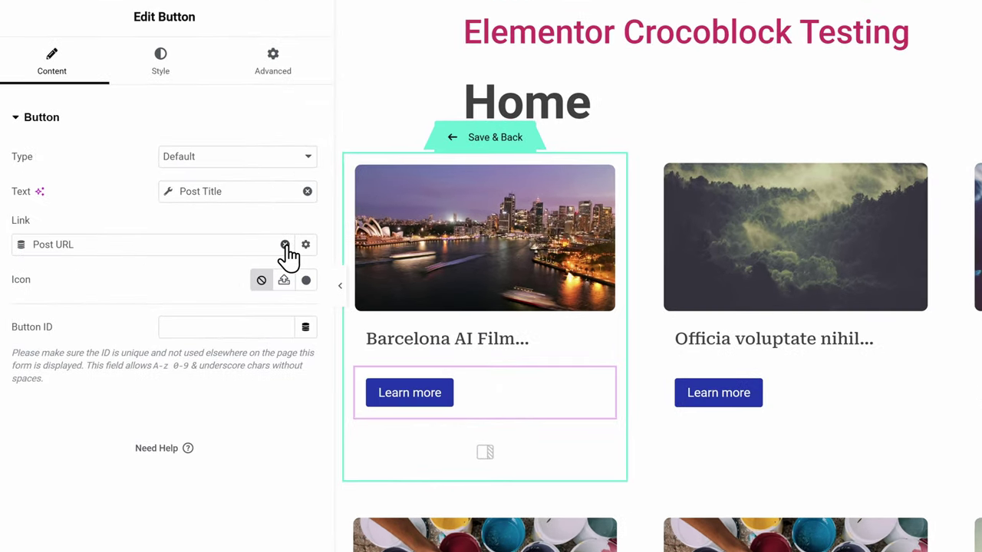
click(284, 246)
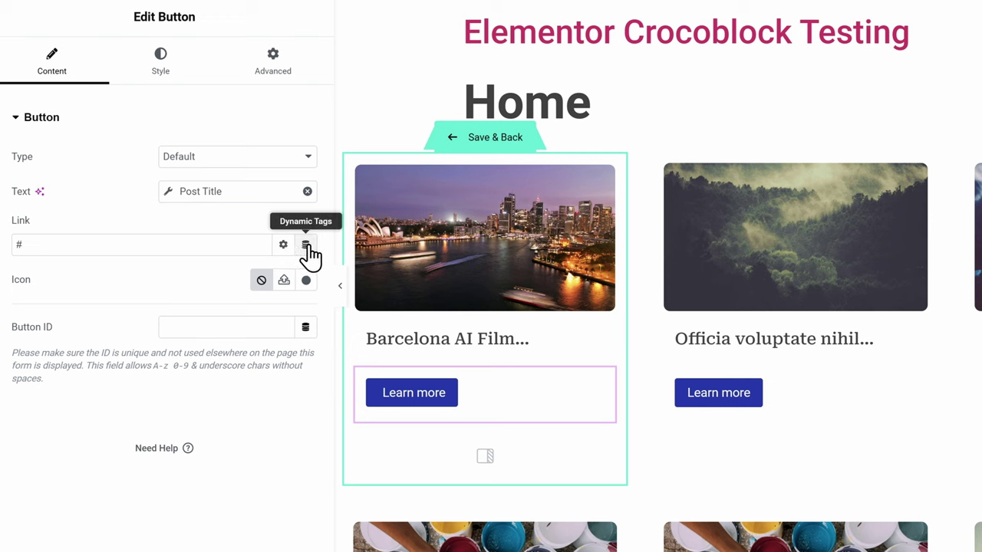
click(306, 245)
scroll(253, 380, down, 2)
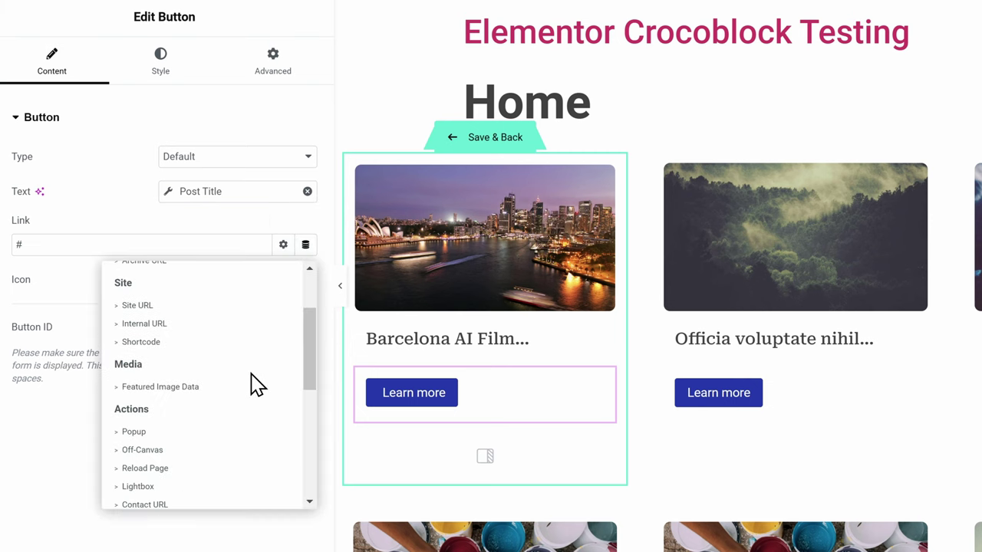
scroll(255, 383, down, 1)
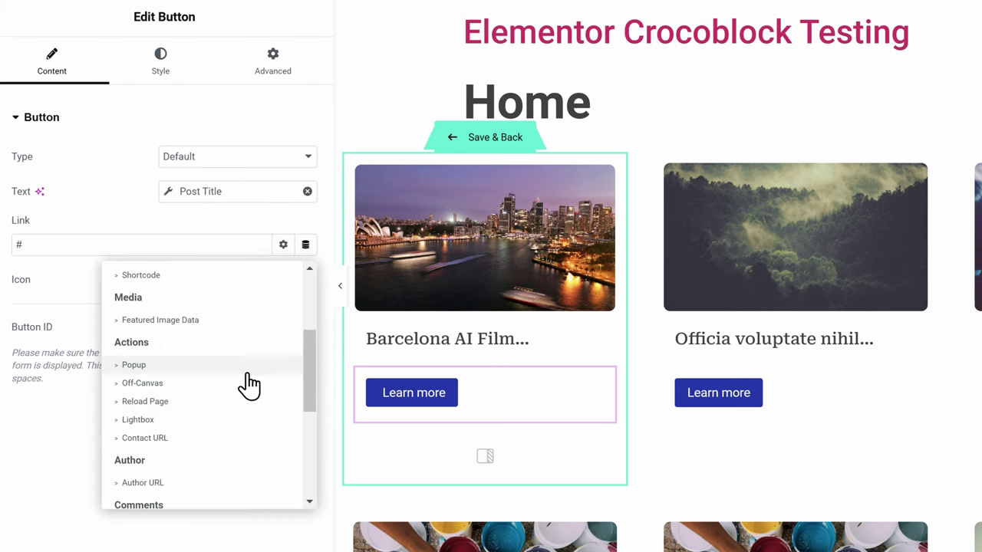
click(245, 383)
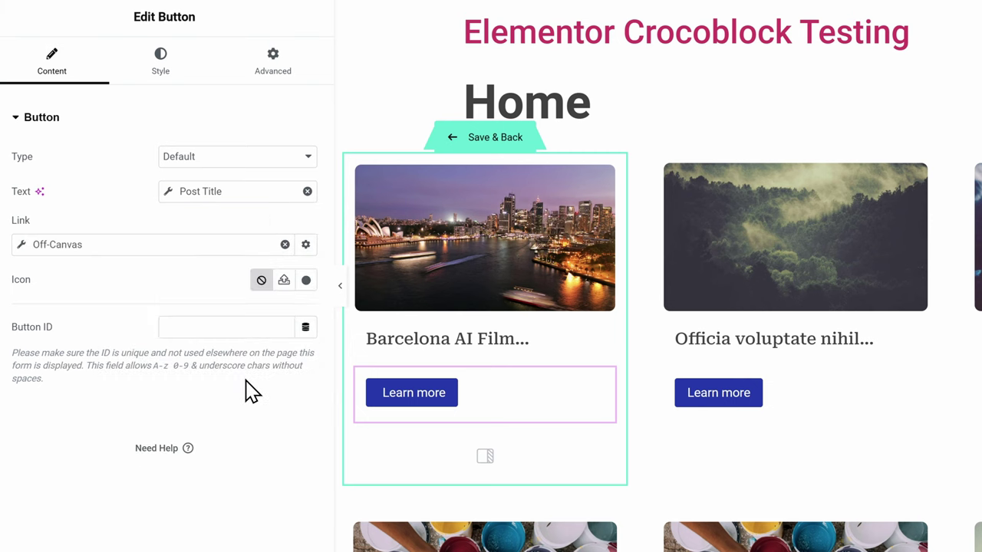
click(20, 245)
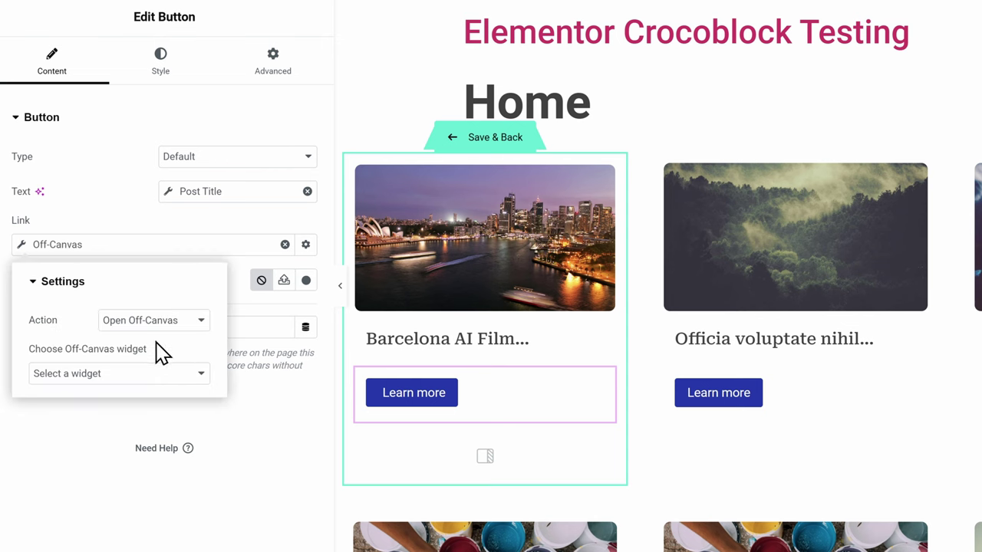
click(111, 376)
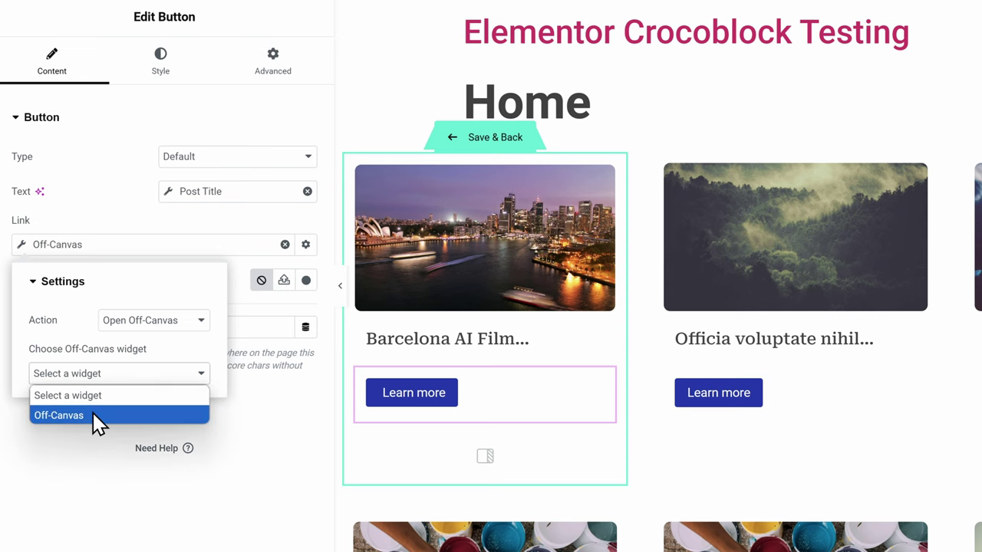
click(98, 418)
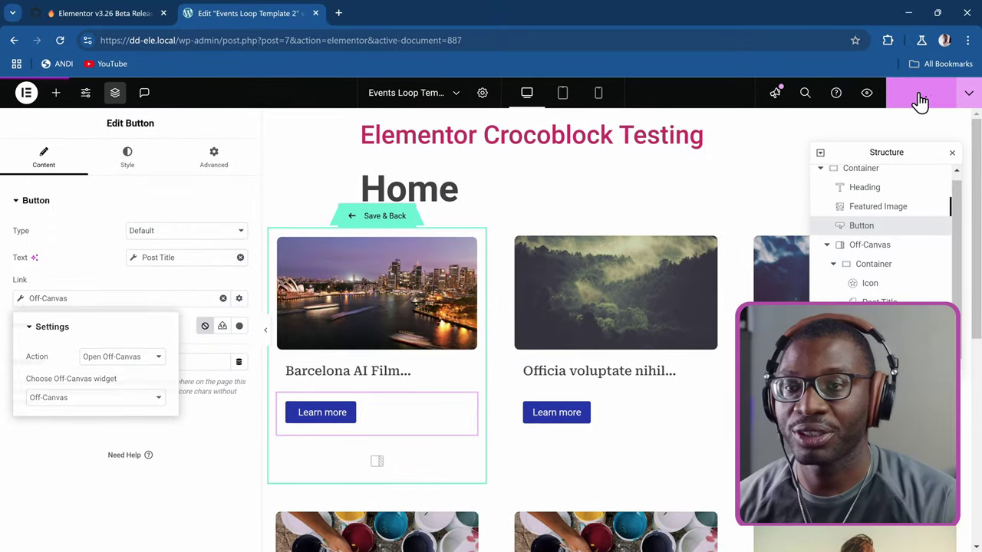
click(920, 98)
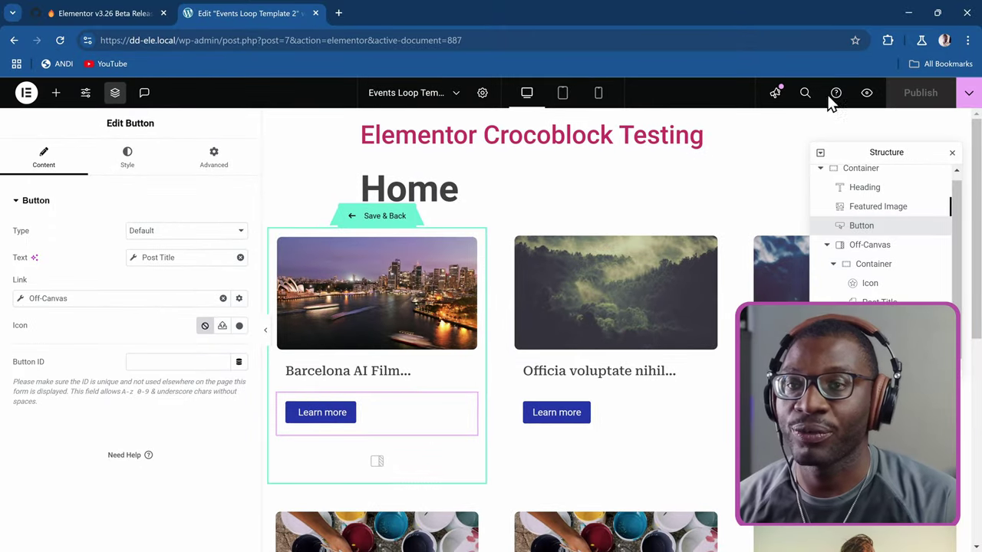
click(866, 93)
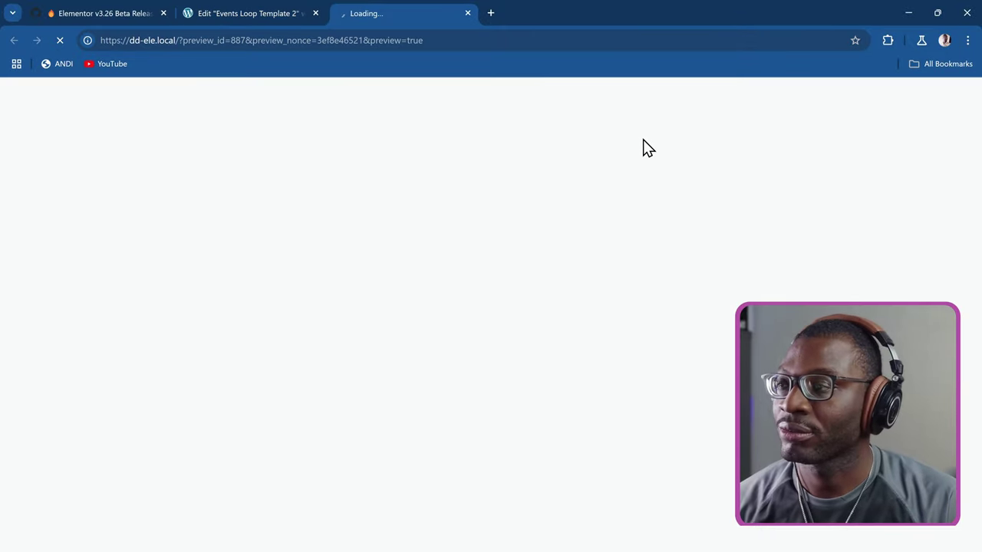
Confirm the first card's Learn more opens the event popup and X closes it, then return to the editor
scroll(571, 149, down, 2)
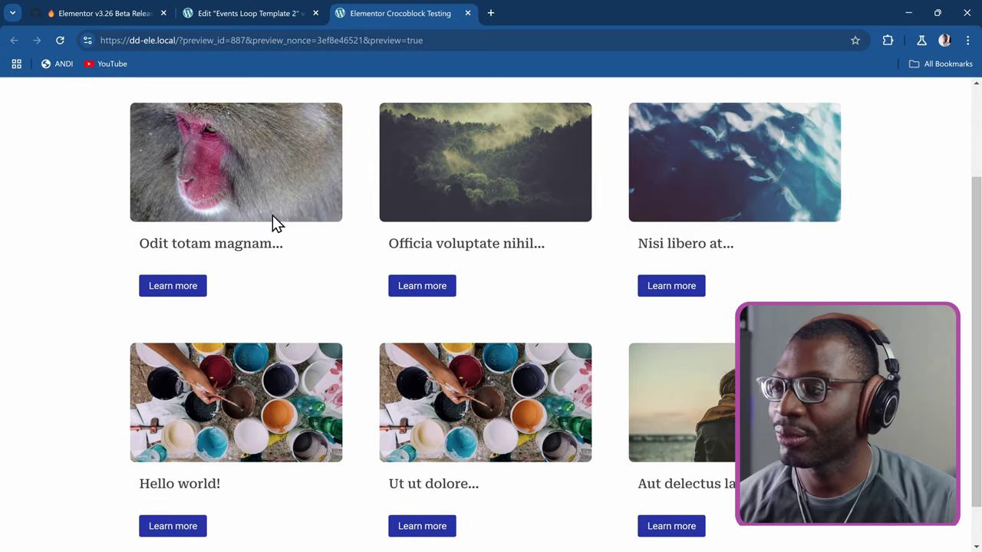
scroll(270, 230, up, 2)
scroll(303, 303, down, 2)
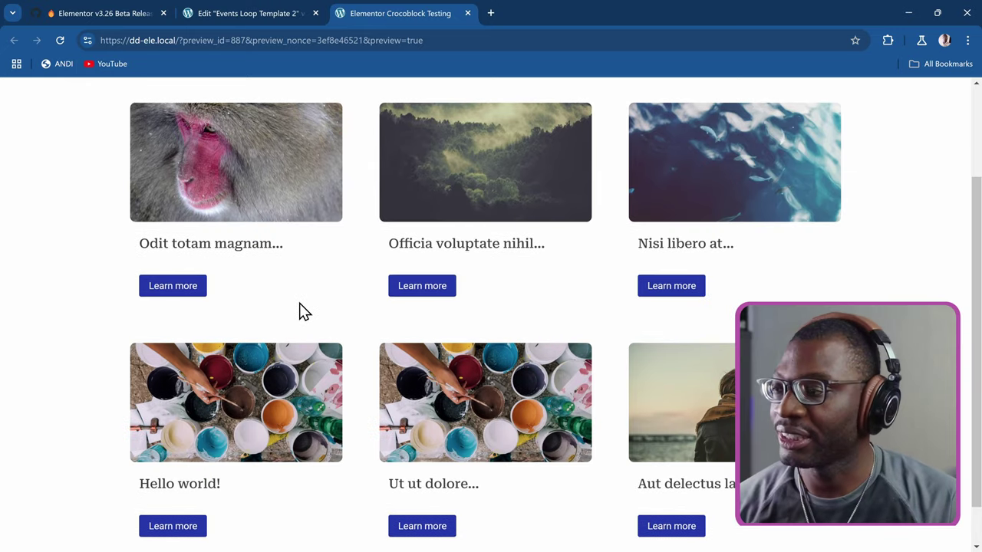
click(176, 288)
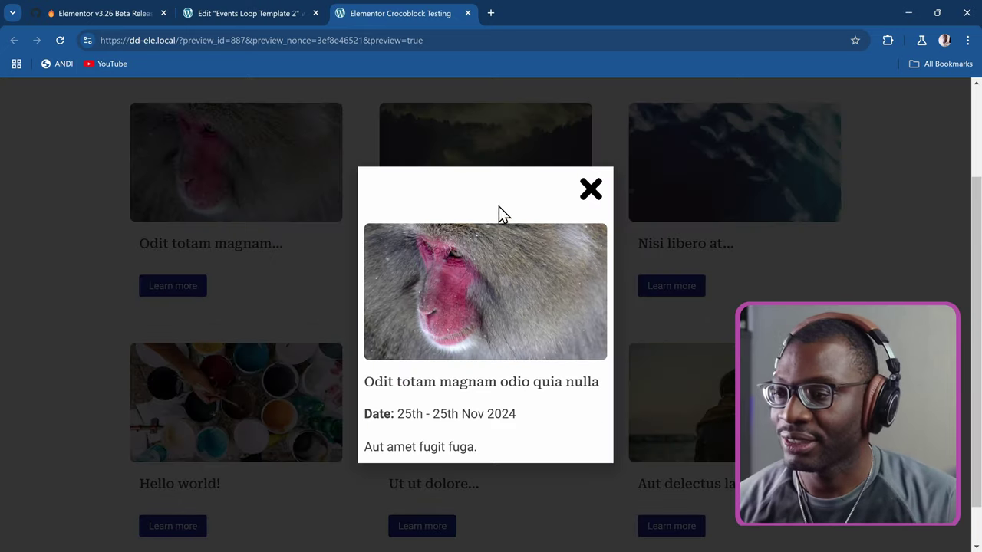
click(592, 190)
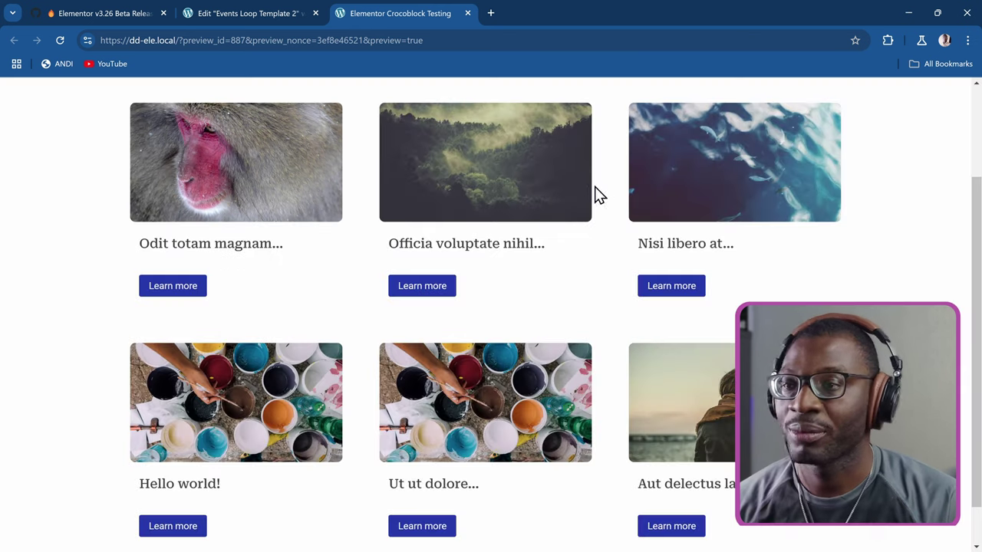
click(244, 14)
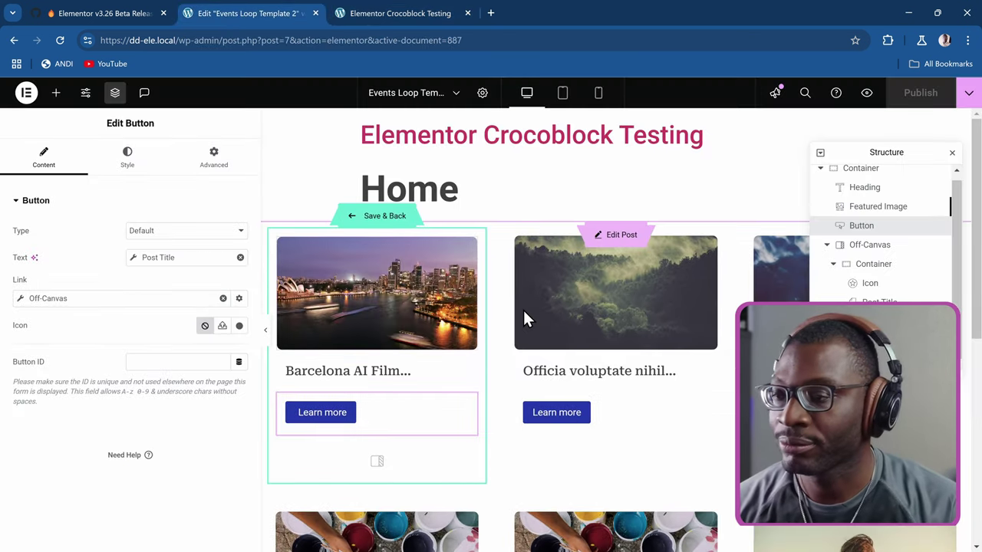
Save the template, set the Home page Loop Grid query source to Events, and publish
click(394, 217)
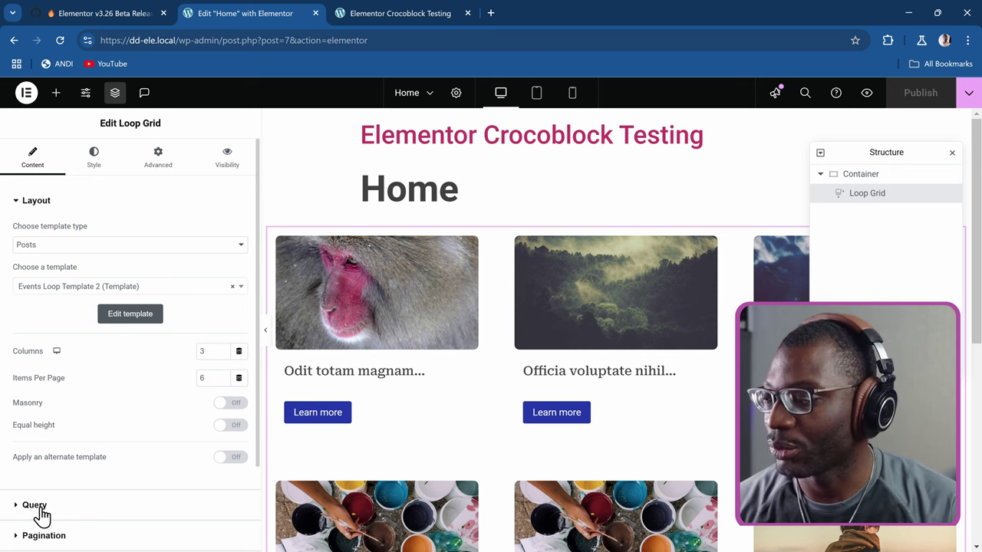
click(42, 508)
click(173, 265)
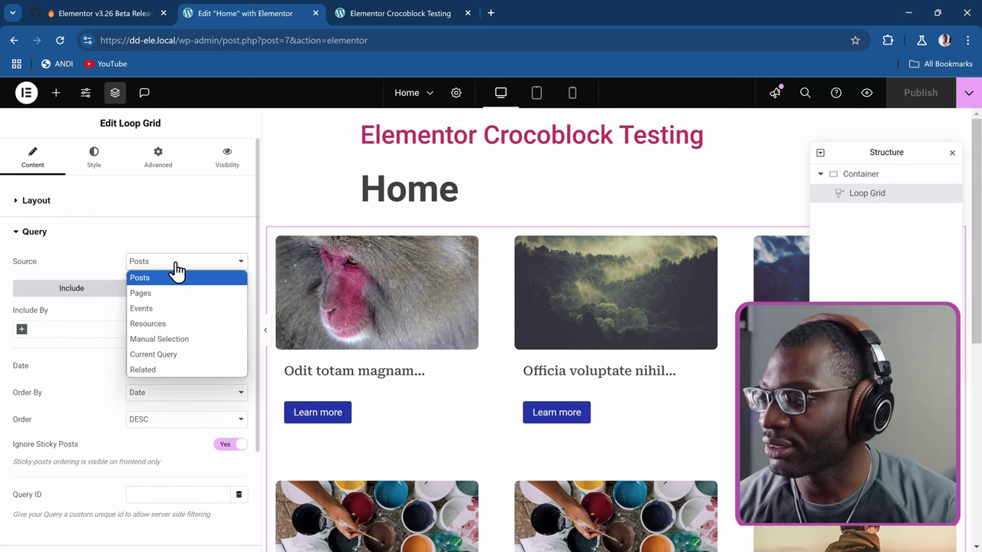
click(174, 307)
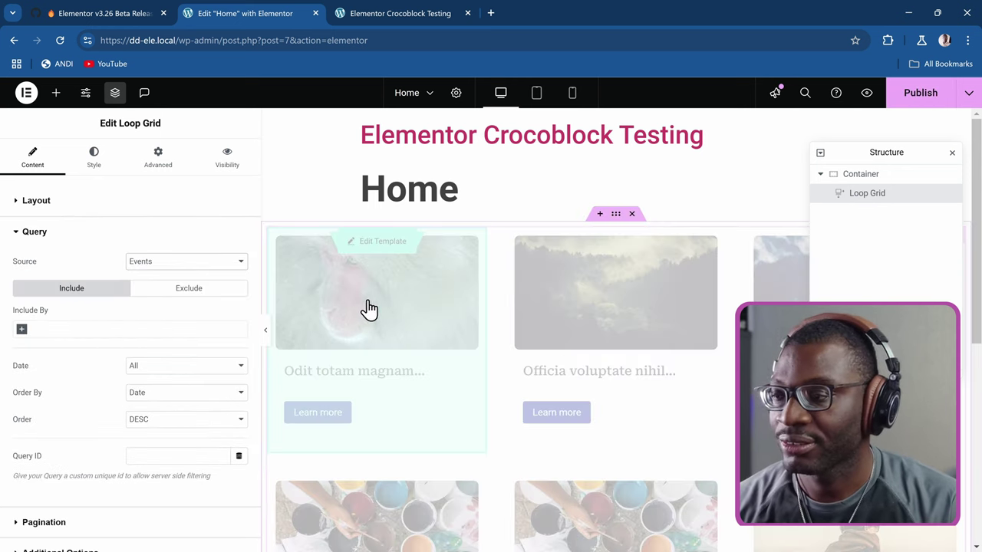
click(925, 102)
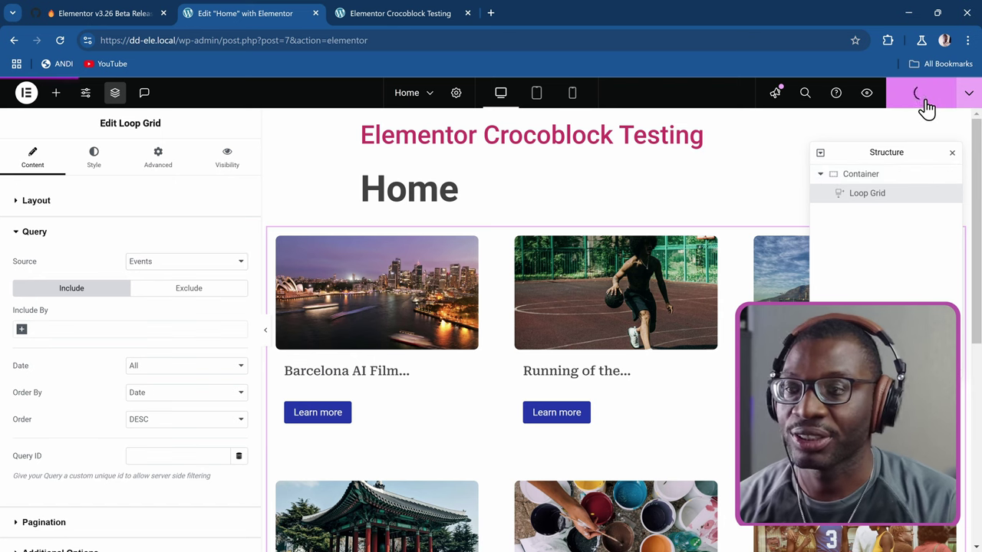
click(408, 13)
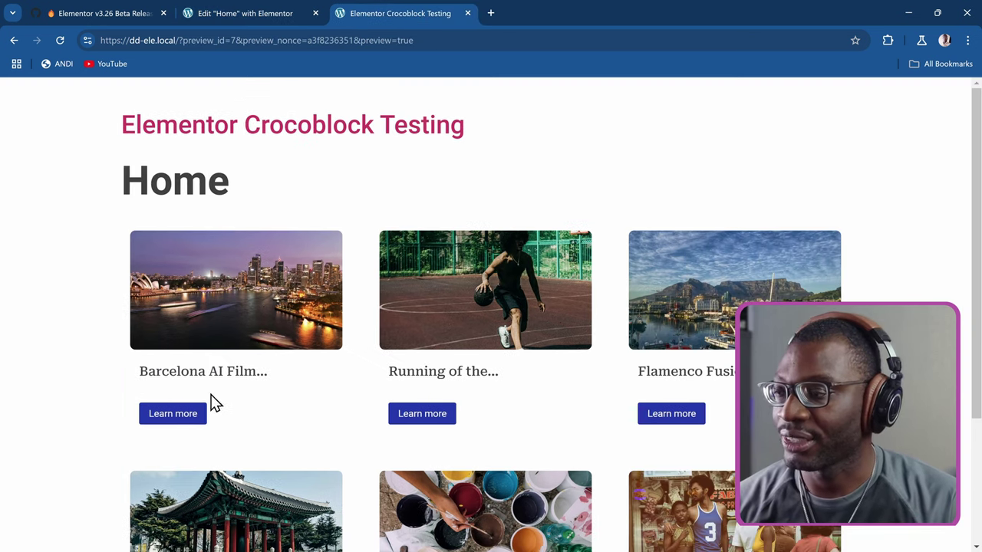
Open and close the Barcelona AI Film Festival and Running of the AI Bulls popups
click(173, 418)
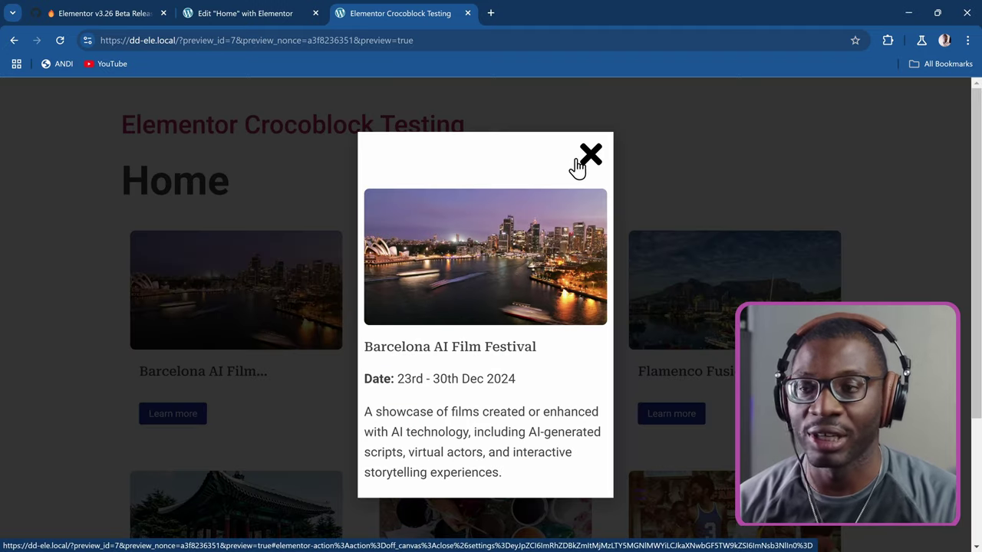
click(589, 154)
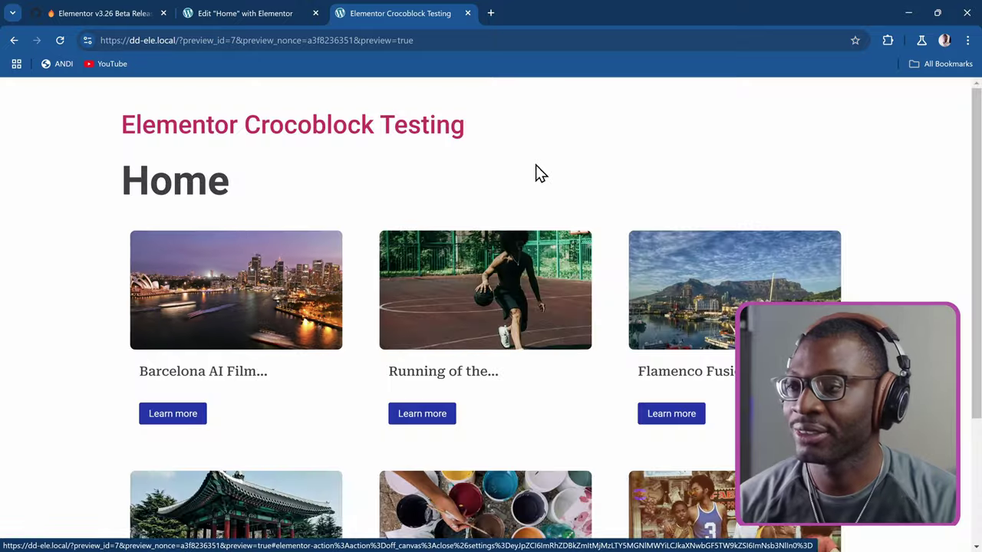
click(423, 423)
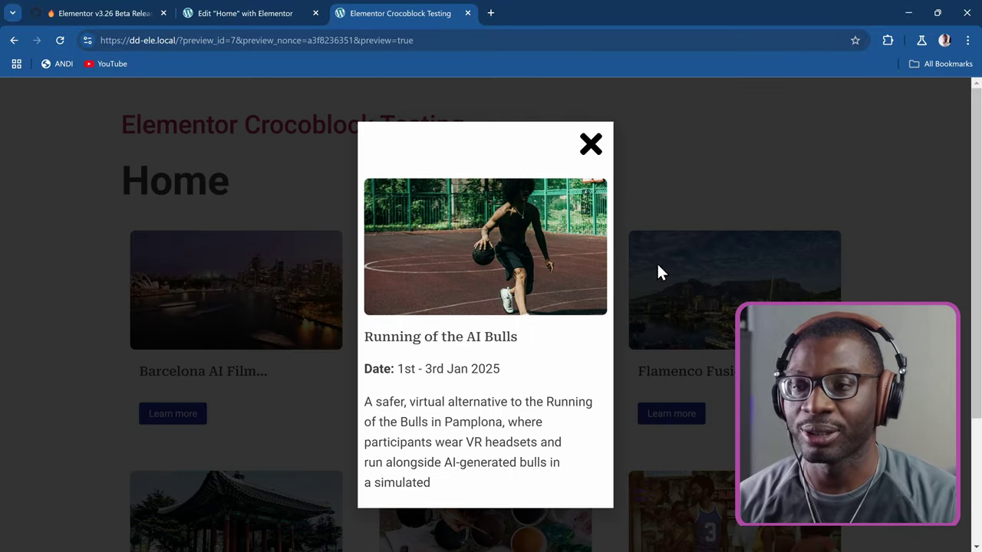
click(601, 148)
Open and close the Flamenco Fusion popup twice, then open the Nollywood festival popup
click(680, 429)
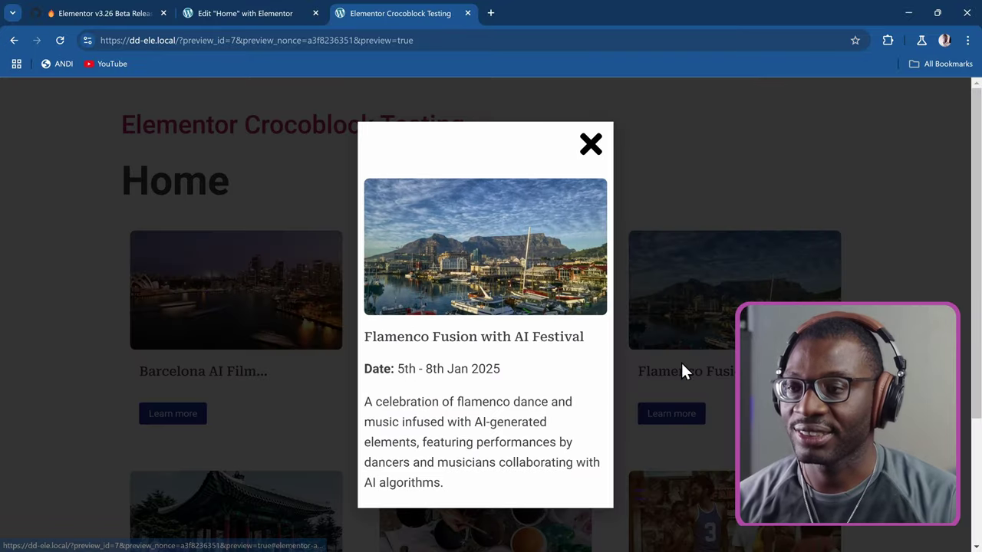
click(588, 148)
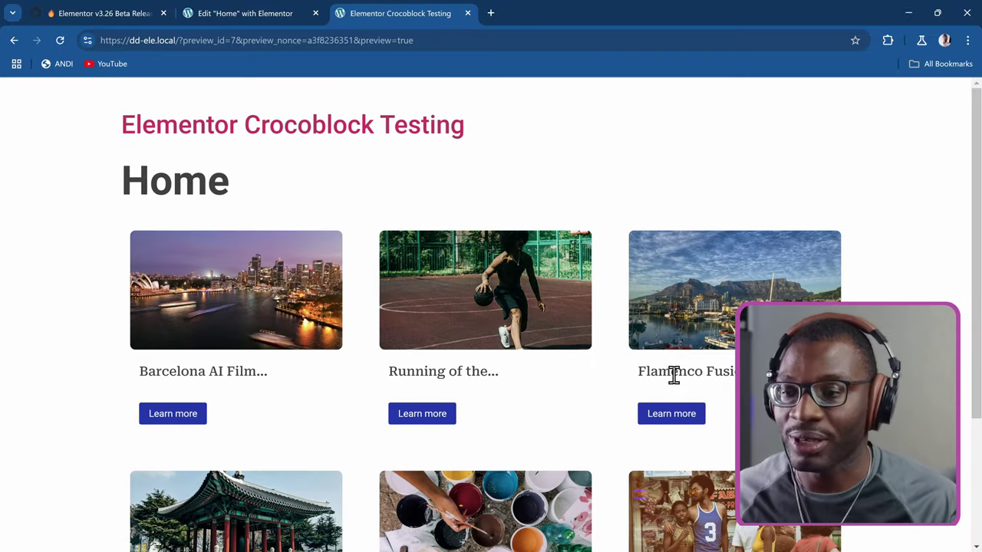
click(673, 421)
click(588, 151)
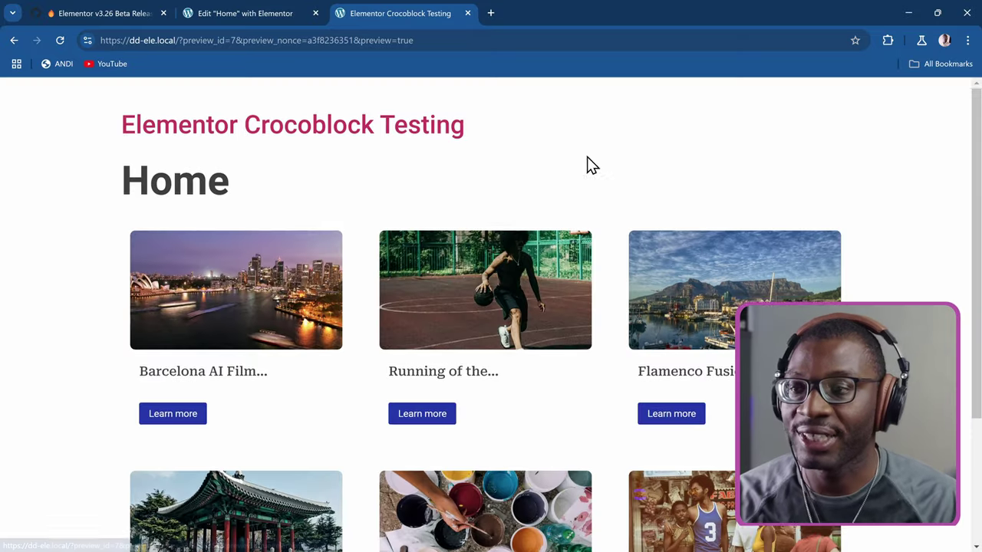
scroll(619, 311, down, 2)
click(679, 474)
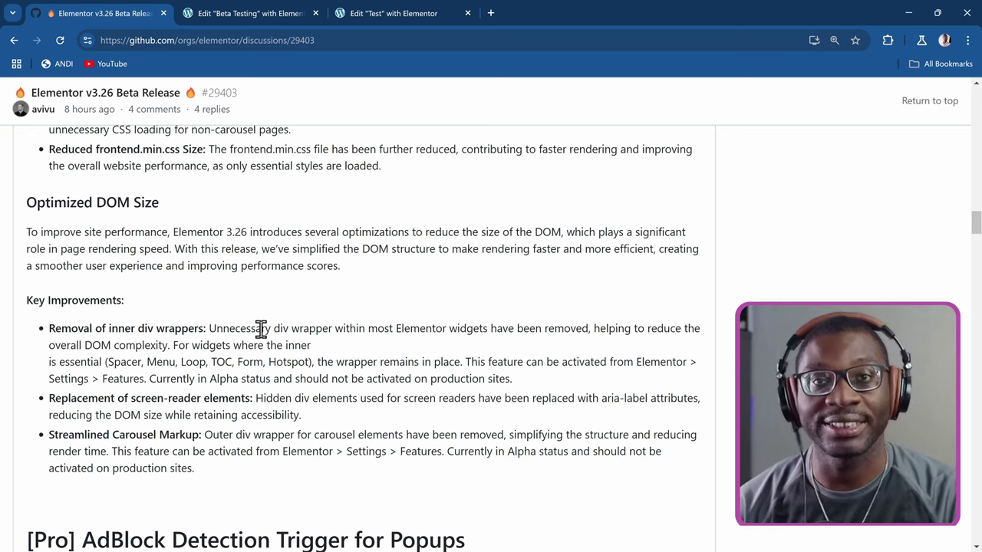
Quick-search 'elementor featur' to check the Optimized Markup experiment is Active
click(239, 11)
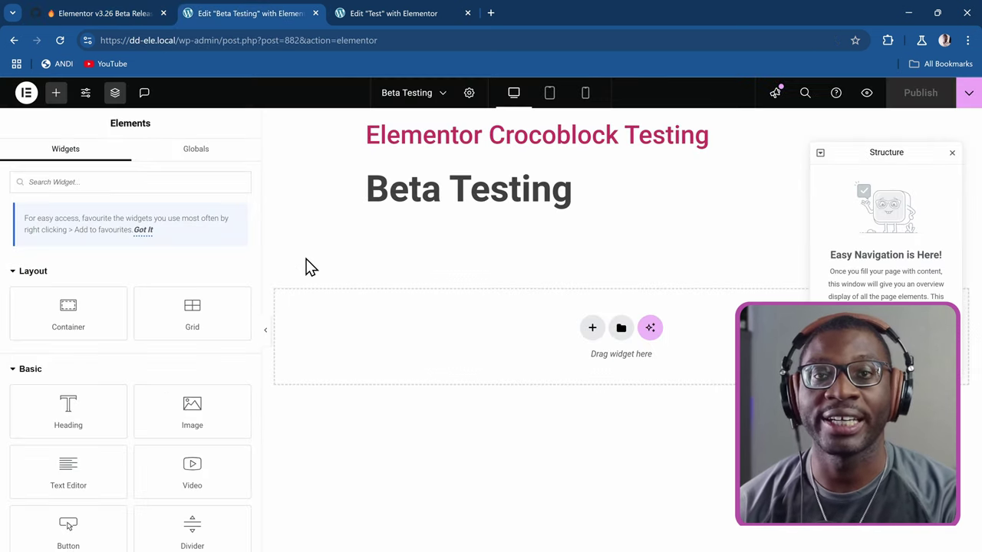
key(ctrl+k)
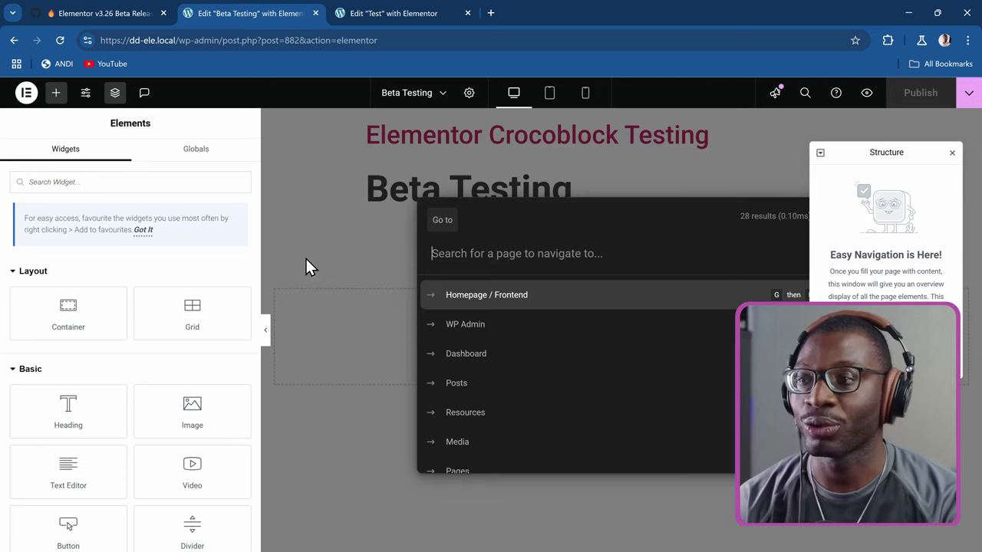
text(elementor)
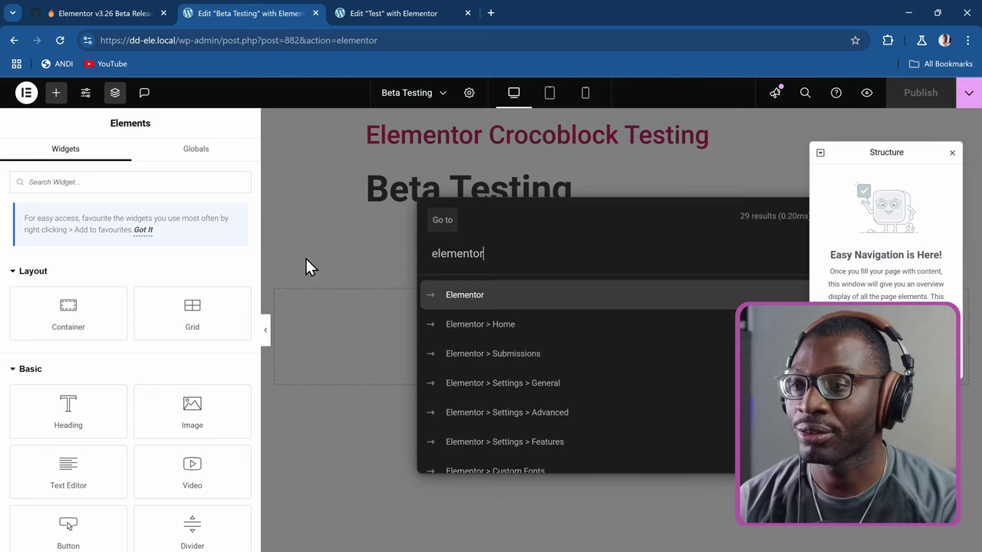
text( featur)
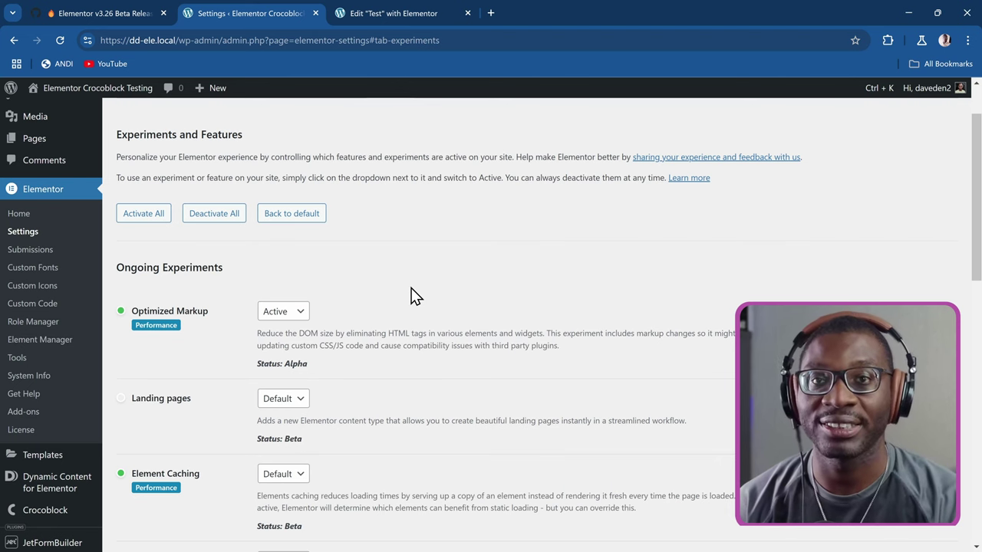
Reopen the Beta Testing page in Elementor via a quick search for 'beta'
key(ctrl+k)
text(be)
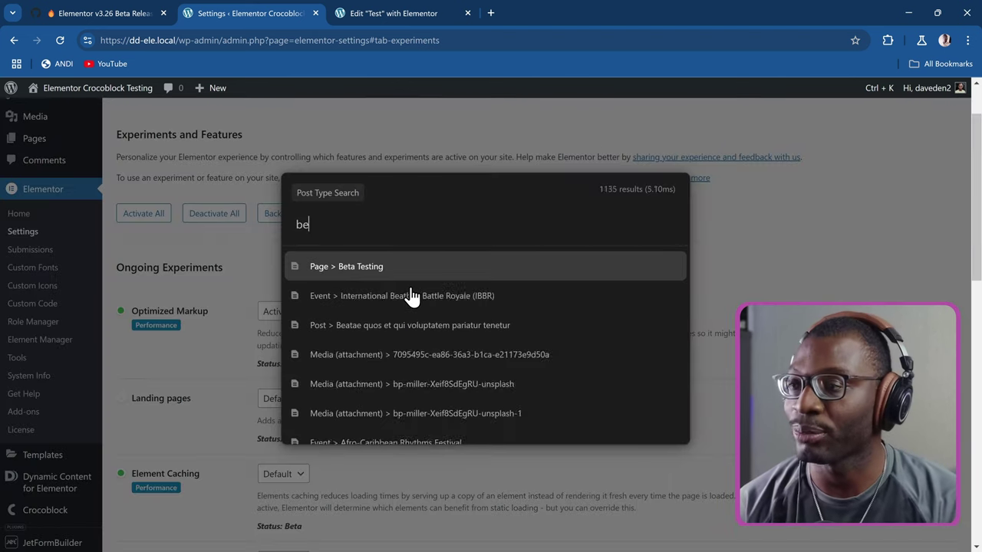
text(ta)
key(Return)
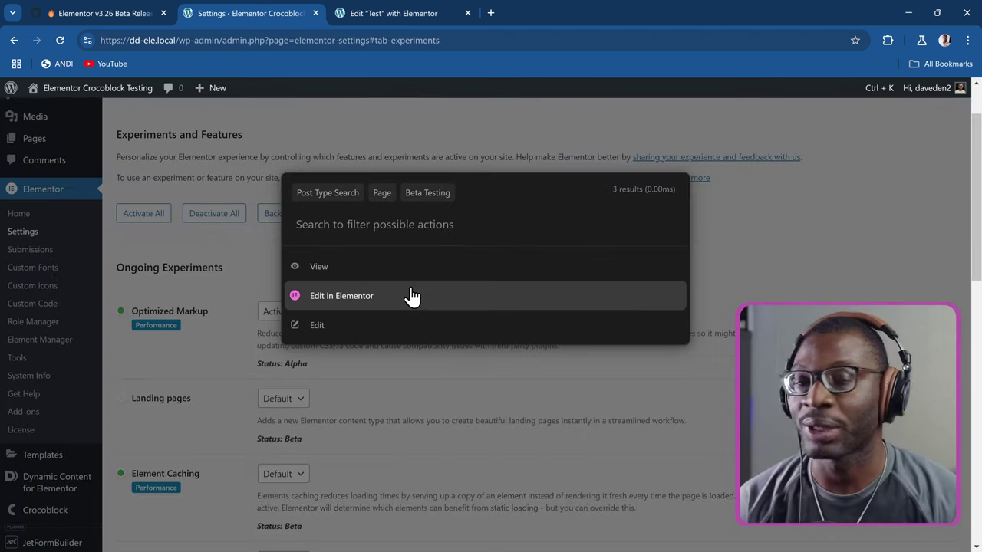
click(410, 295)
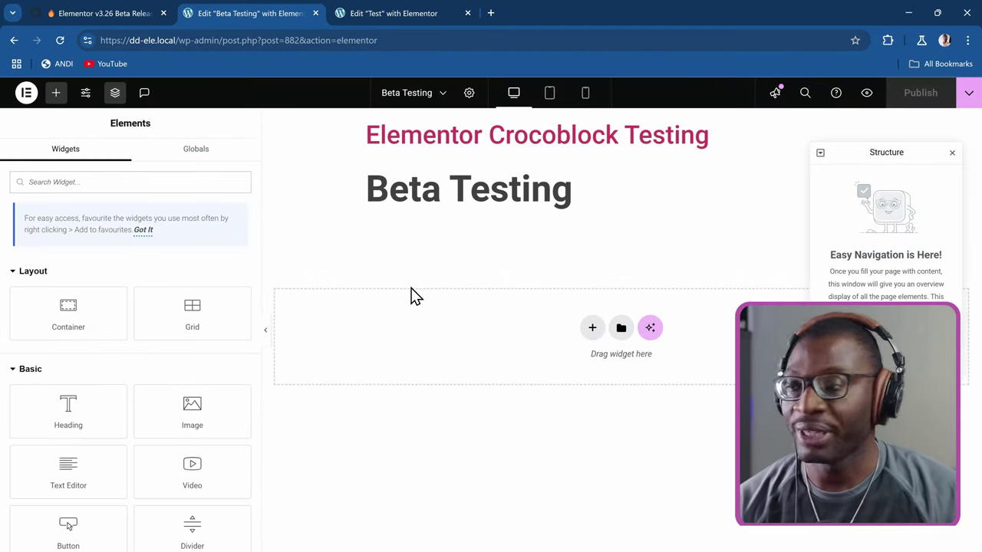
Add a Heading widget and replace its placeholder with 'This is a heading'
drag(77, 403, 472, 331)
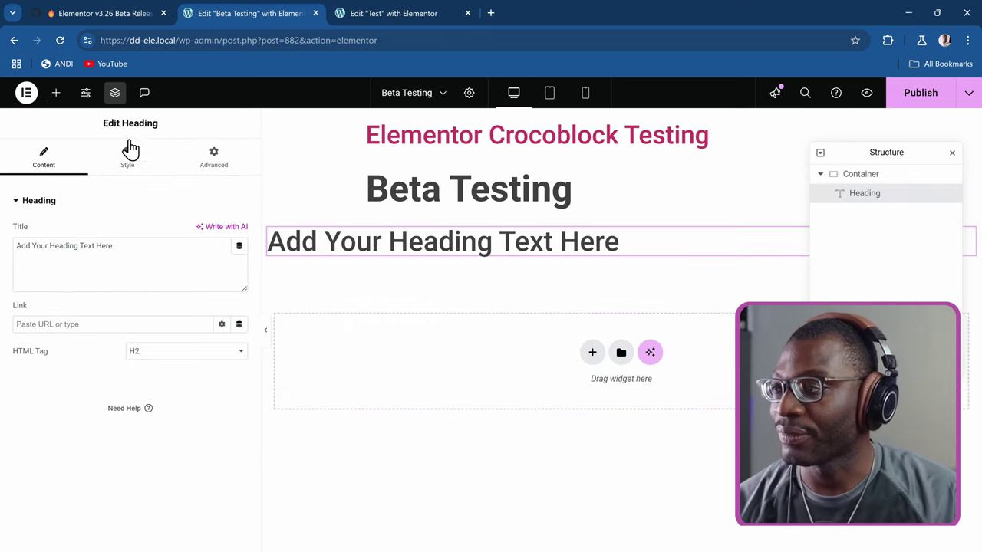
triple_click(135, 242)
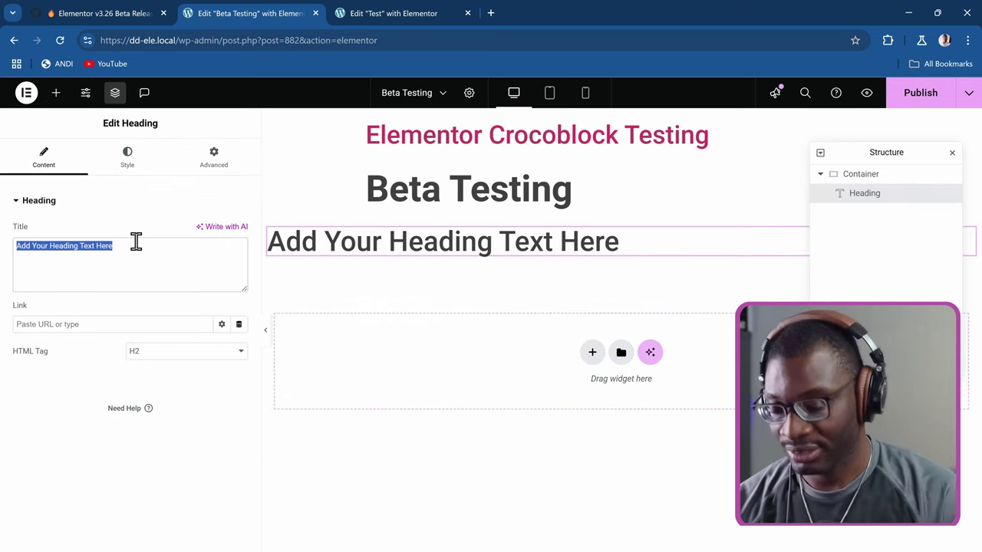
text(This is a hea)
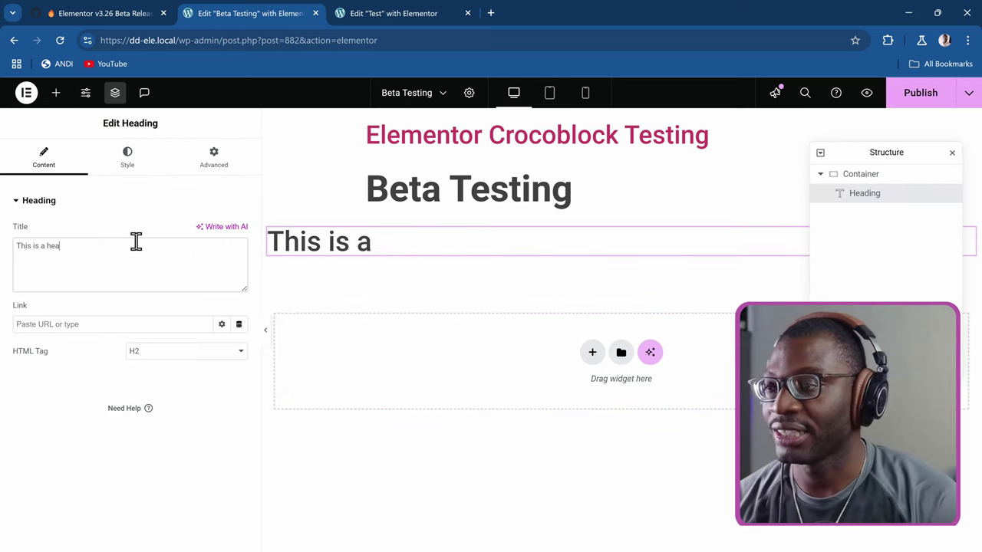
text(ding)
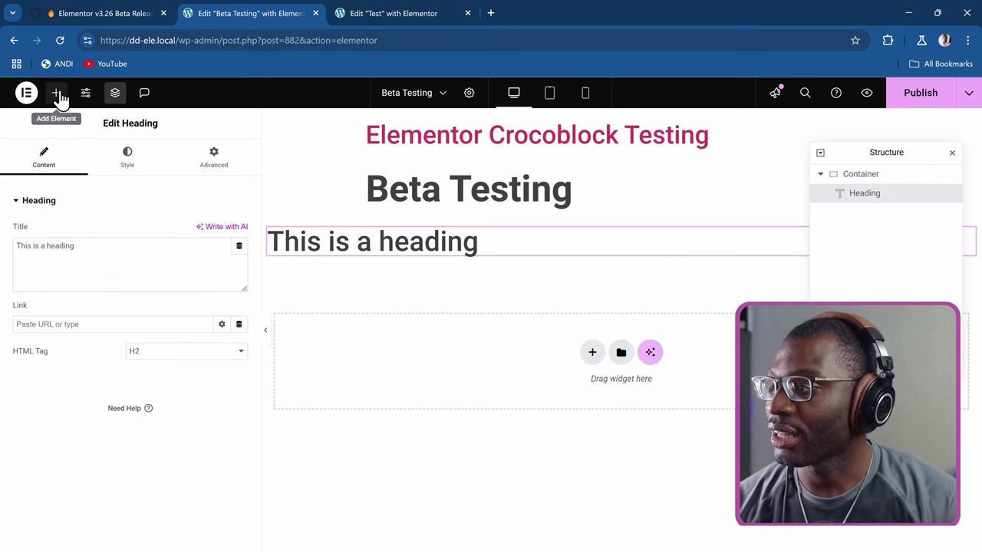
Add an Image widget below the heading using the harbour photo from the Media Library
click(58, 95)
drag(191, 411, 437, 264)
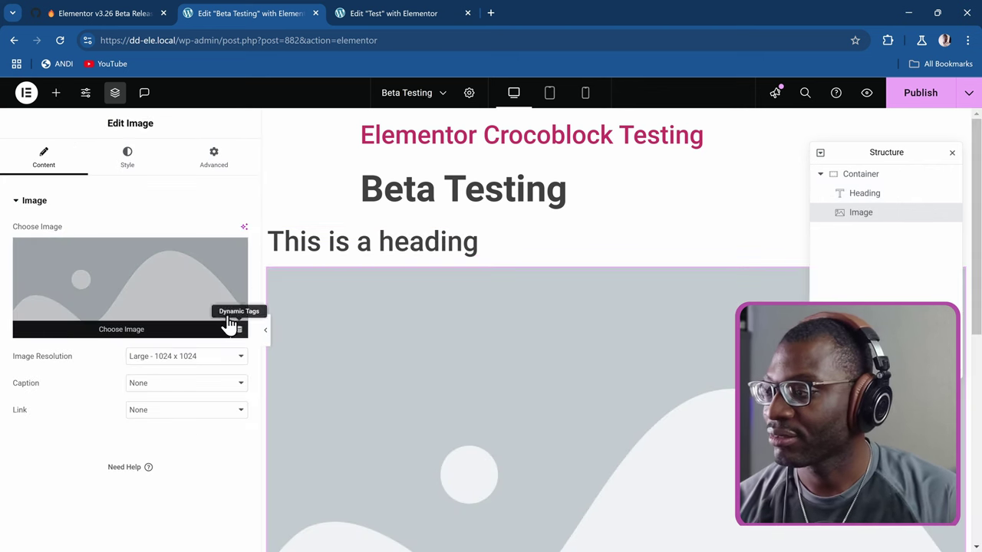
click(188, 296)
click(347, 277)
click(934, 529)
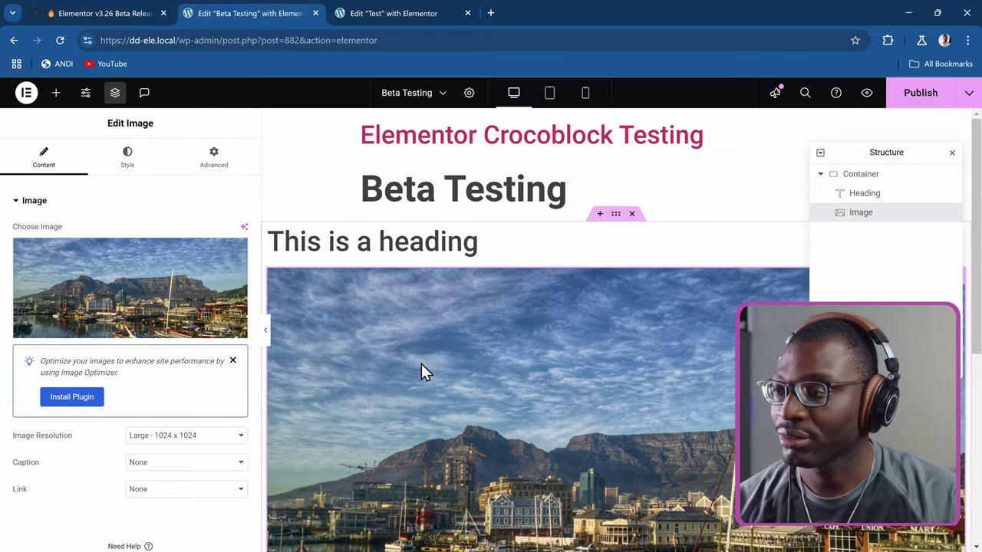
scroll(383, 346, down, 2)
scroll(307, 322, down, 3)
Add an Image Box with the same harbour photo and publish the page
click(55, 92)
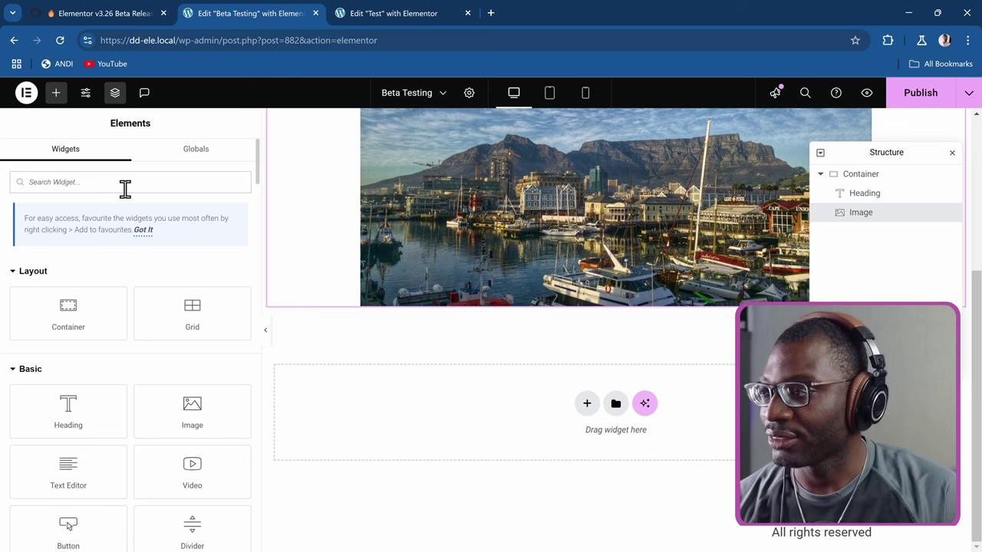
text(image )
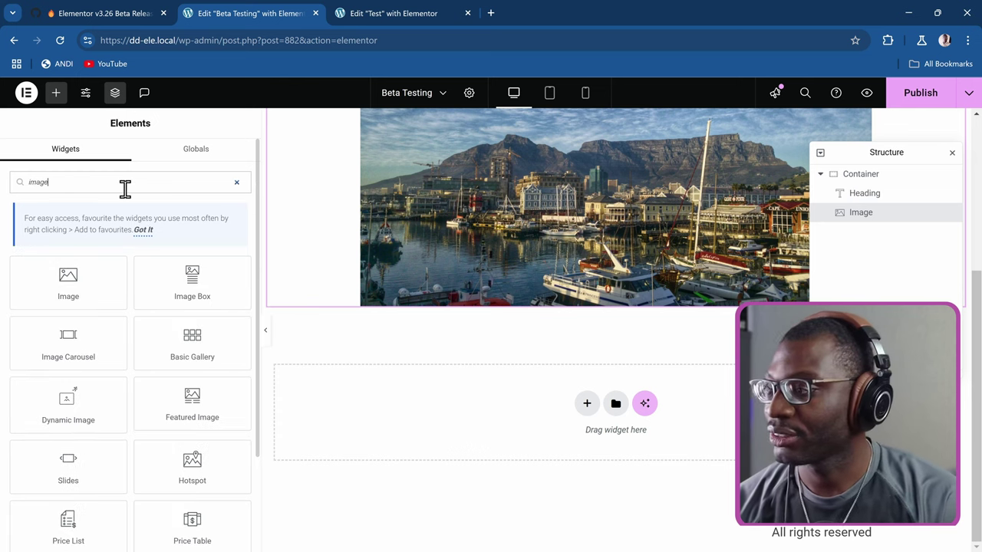
text(box)
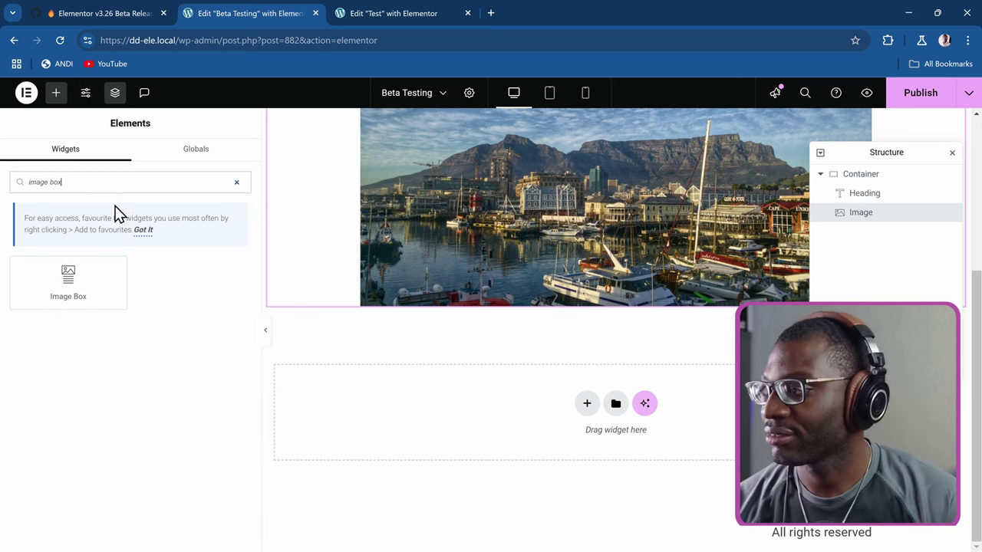
mouse_move(72, 276)
mouse_down()
mouse_move(473, 330)
mouse_move(476, 418)
mouse_up()
click(131, 273)
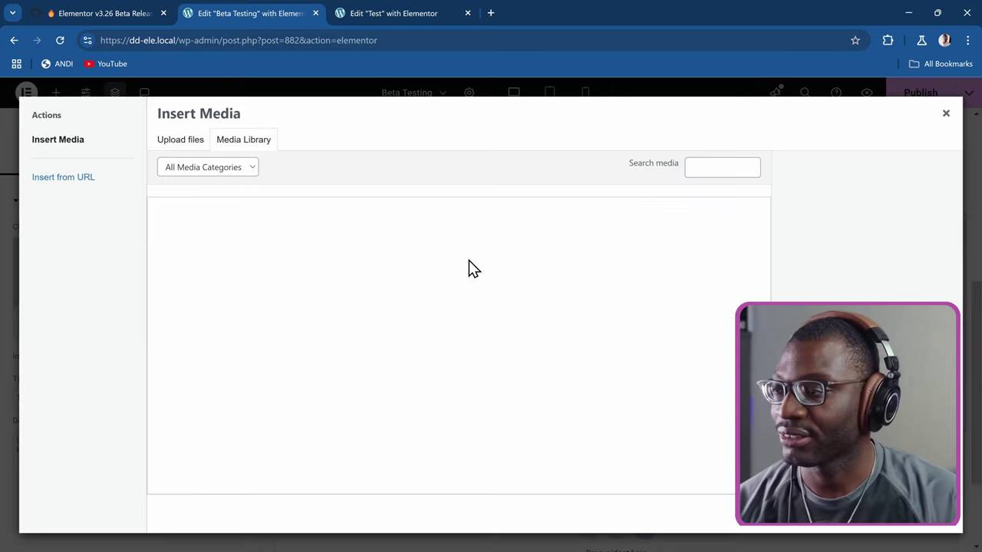
click(313, 263)
click(933, 525)
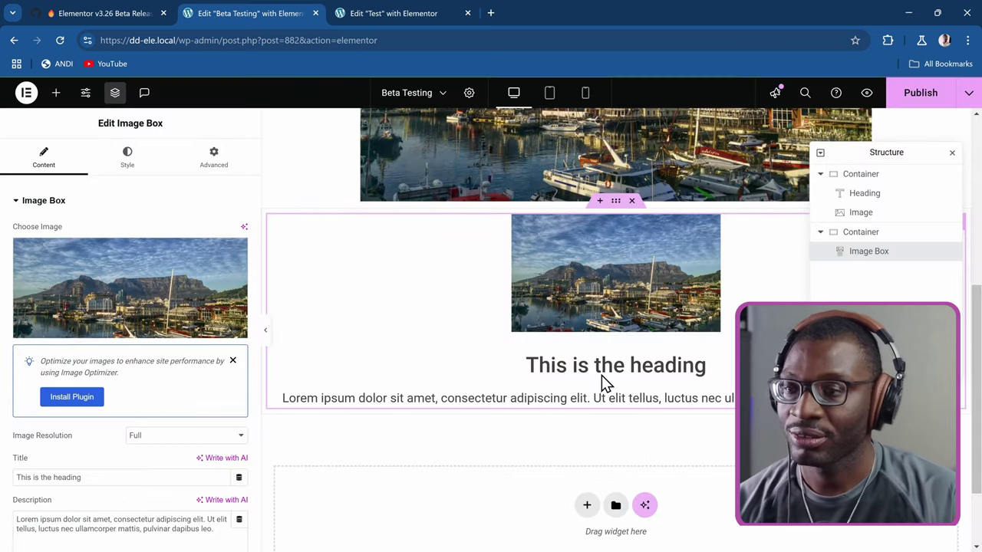
click(896, 95)
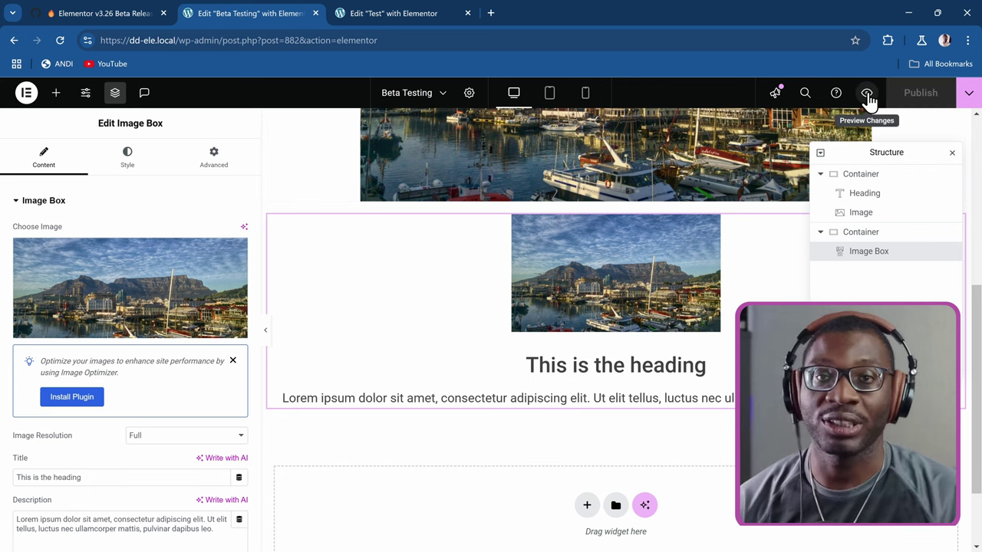
Preview the Beta Testing page and inspect the 'This is a heading' h2 markup in DevTools
click(867, 95)
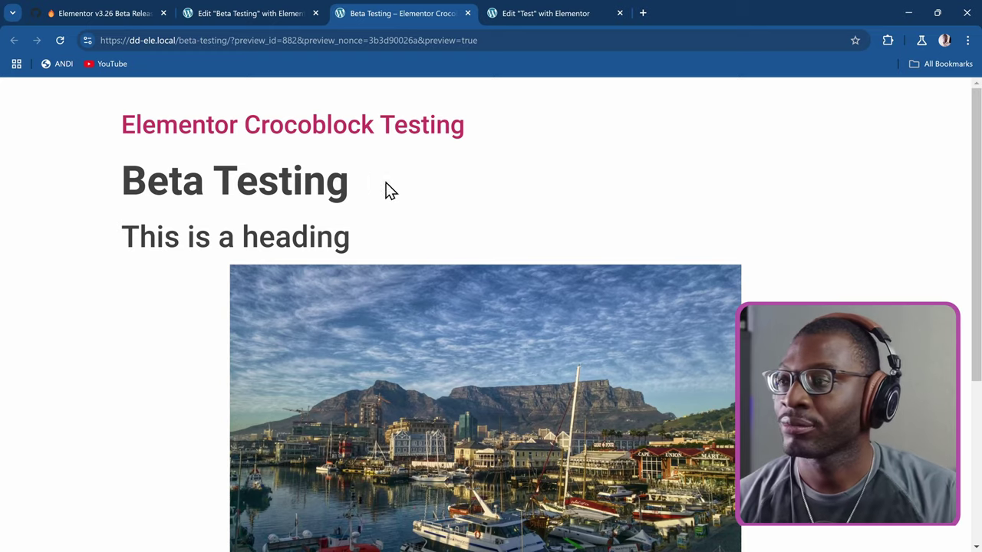
scroll(375, 190, down, 2)
scroll(365, 187, down, 1)
scroll(378, 184, up, 1)
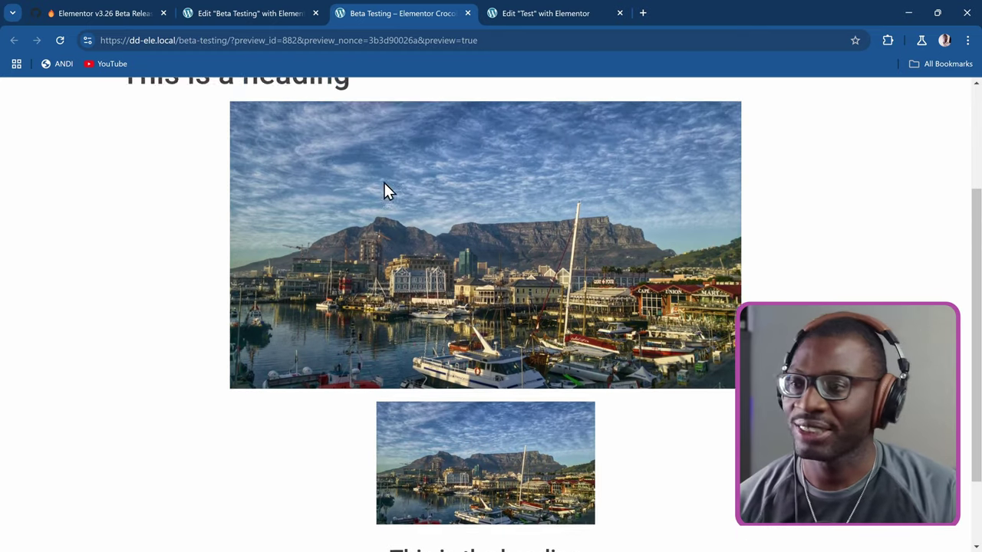
scroll(385, 182, up, 2)
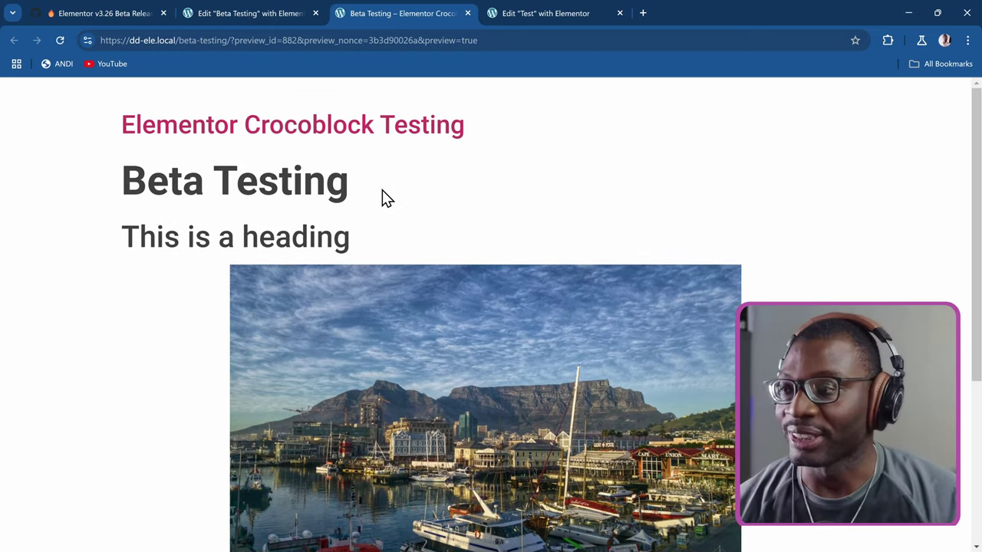
right_click(340, 242)
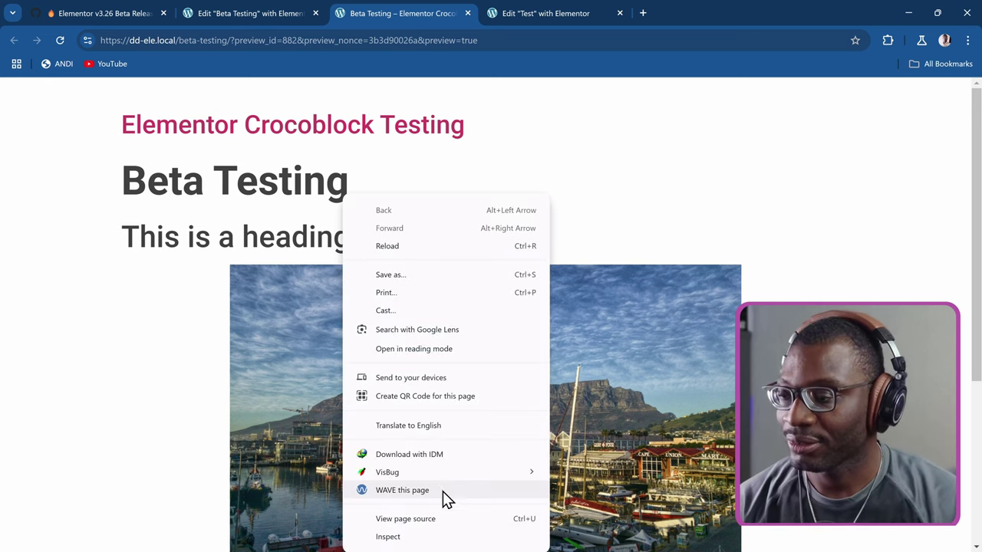
click(418, 537)
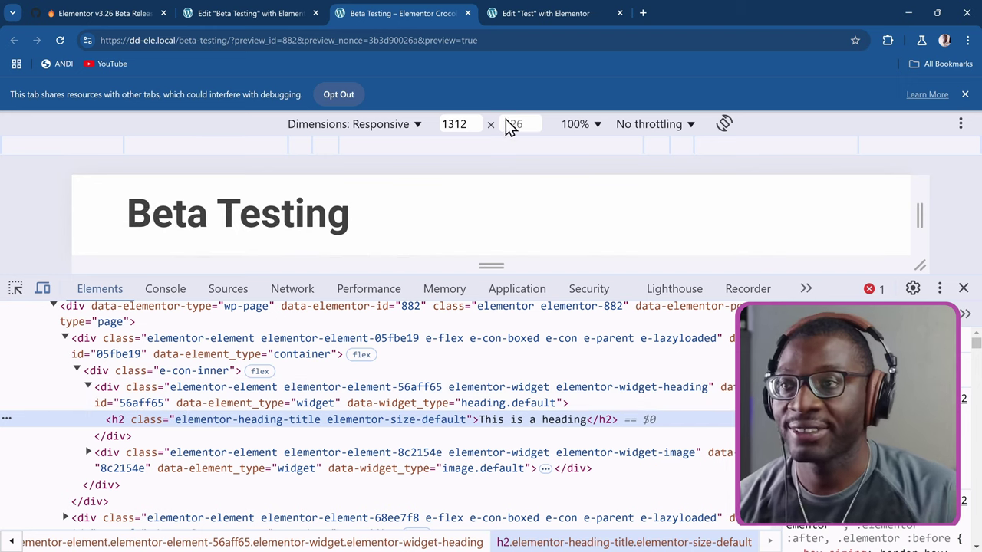
On the Test page, add a Heading and an Image widget in a container
click(546, 13)
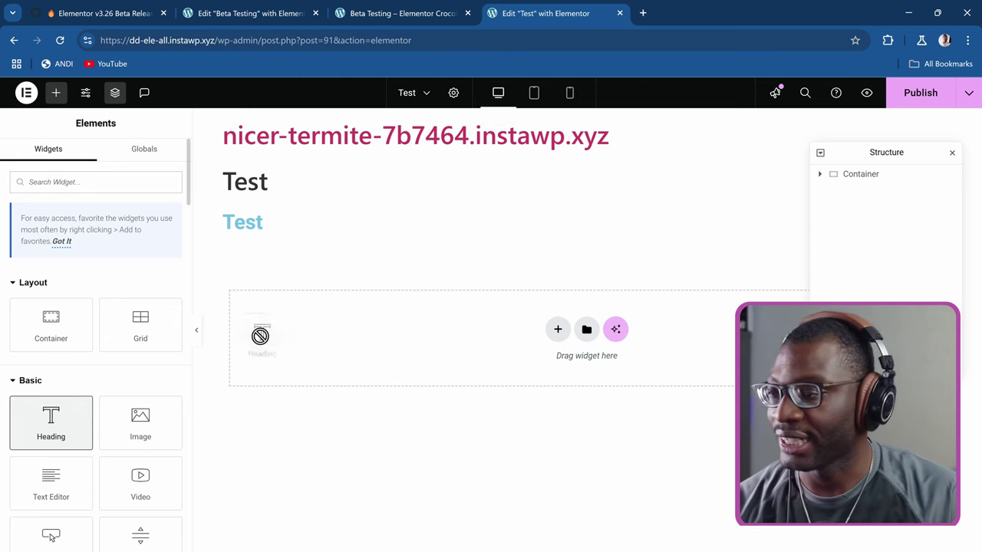
drag(57, 401, 462, 316)
click(55, 92)
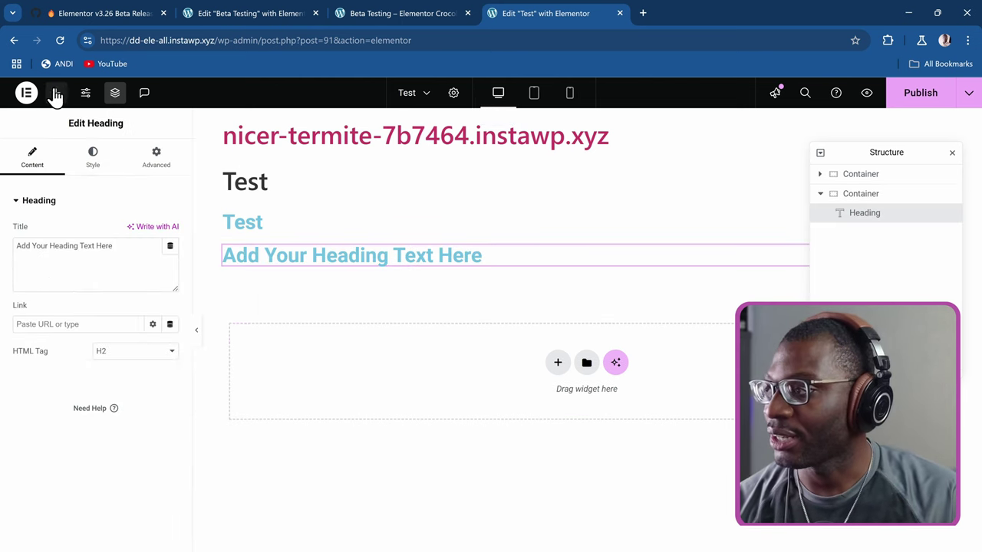
mouse_move(132, 403)
mouse_down()
mouse_move(306, 260)
mouse_move(313, 275)
mouse_up()
scroll(510, 337, down, 3)
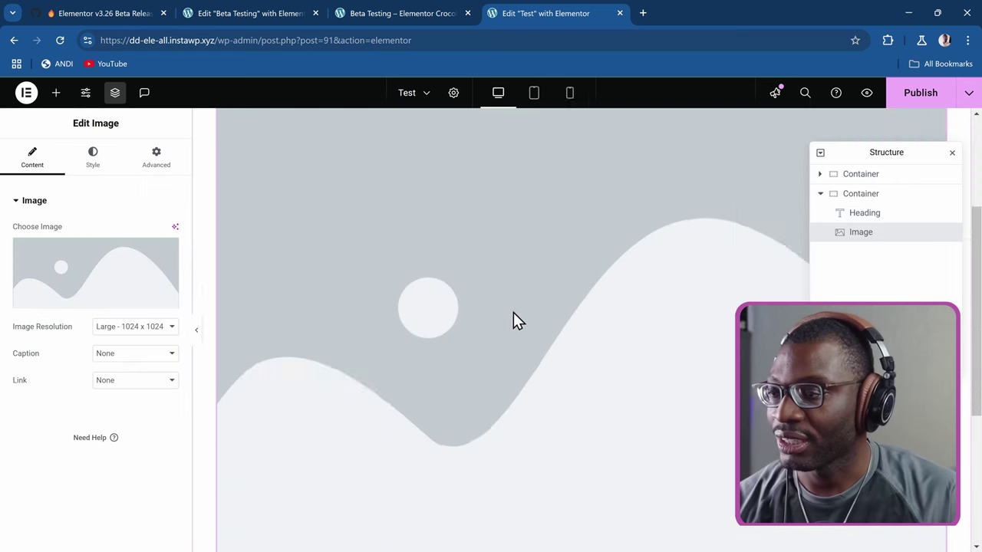
scroll(499, 330, down, 3)
Search 'imag', drop an Image Box into the empty container, and save
click(56, 93)
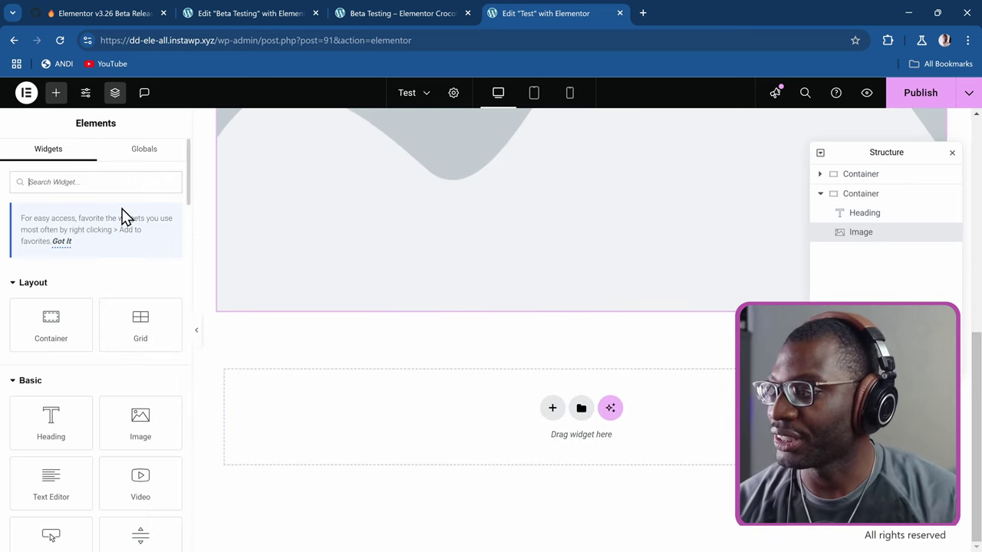
text(im)
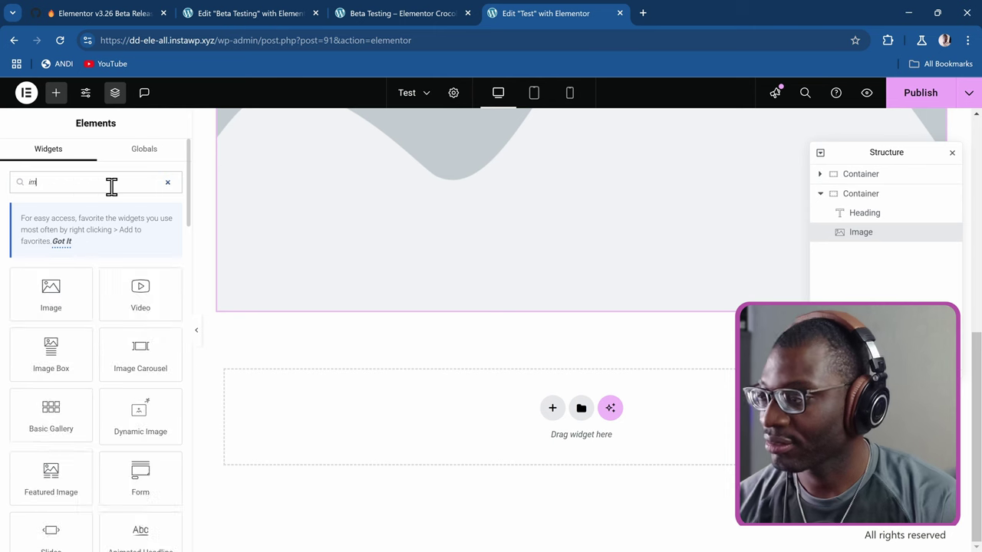
text(ag)
drag(146, 285, 485, 427)
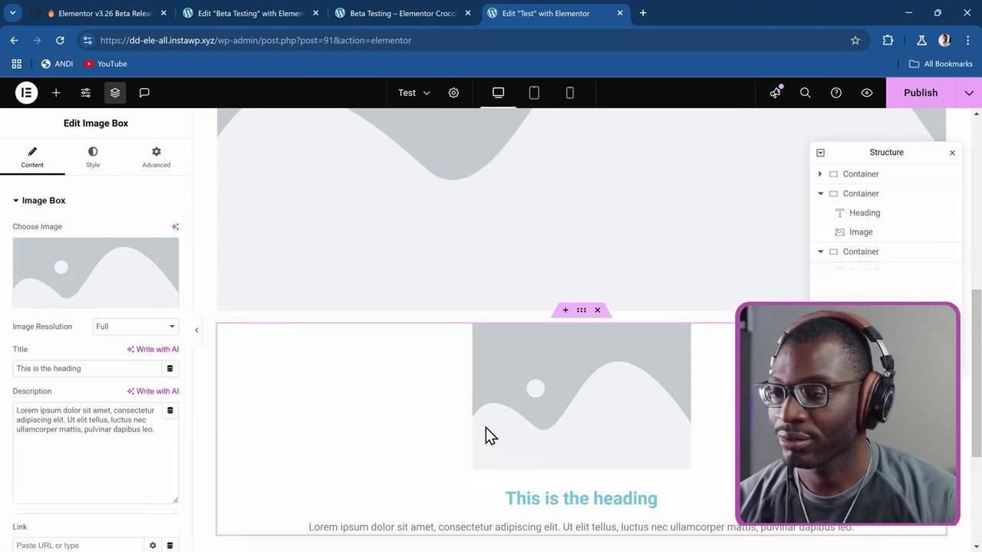
click(917, 98)
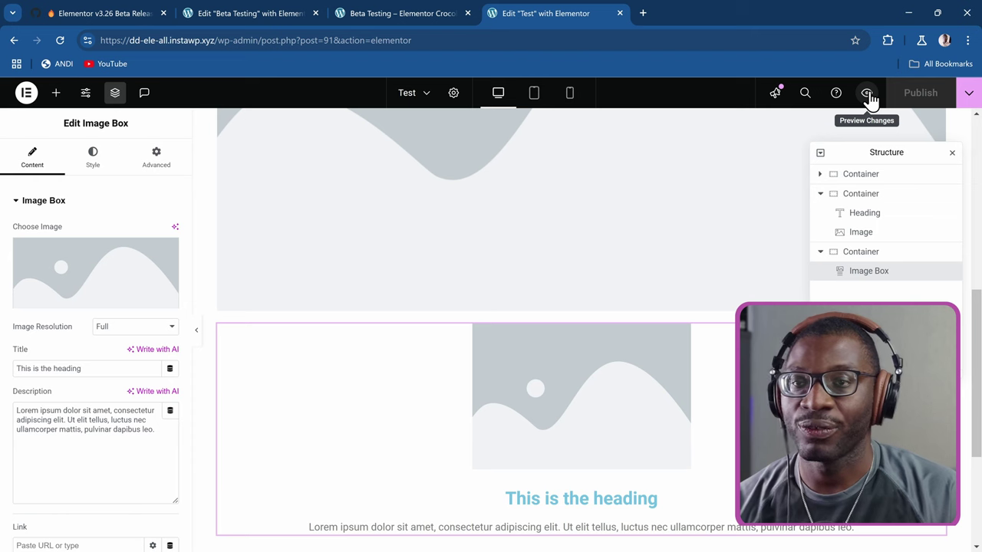
Preview the Test page and inspect its 'Add Your Heading Text Here' heading markup
click(866, 93)
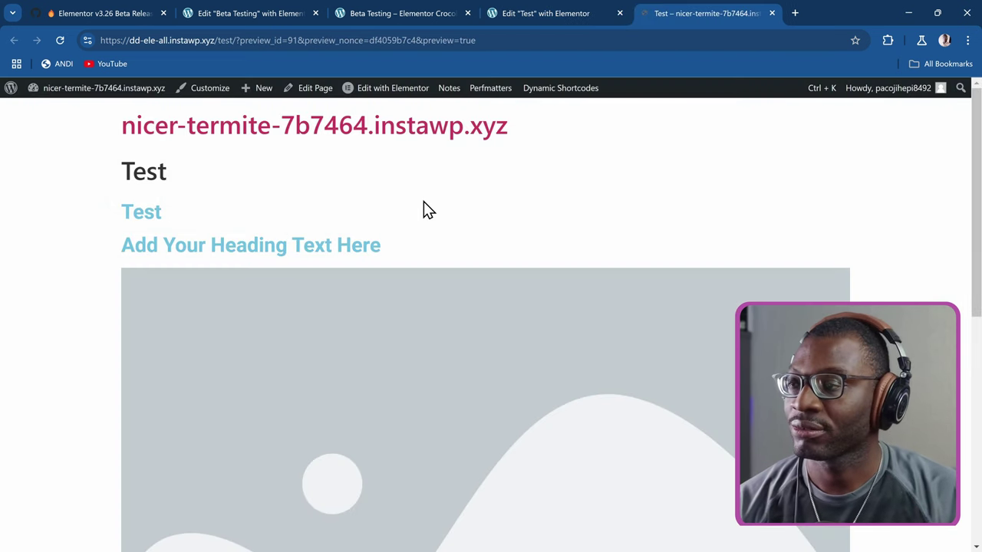
right_click(204, 245)
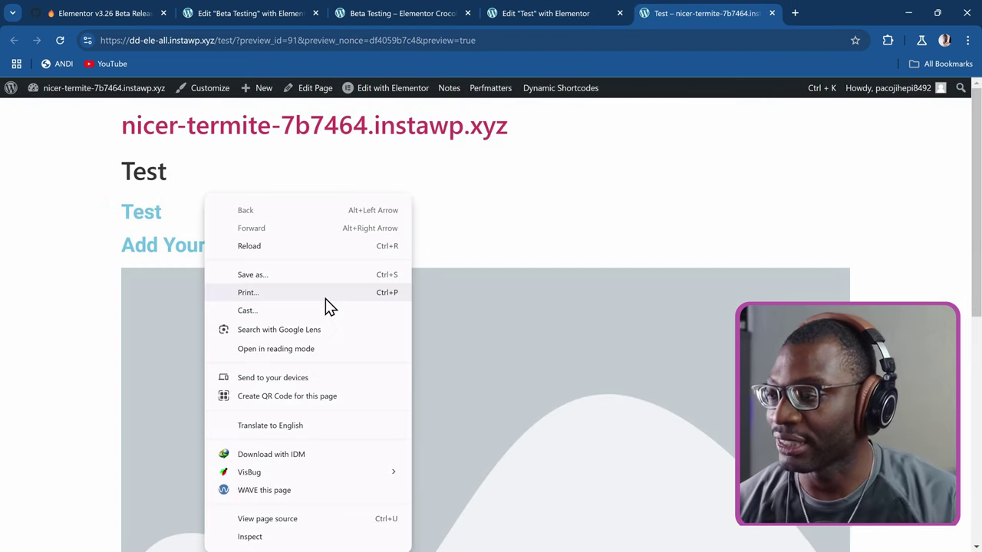
click(268, 537)
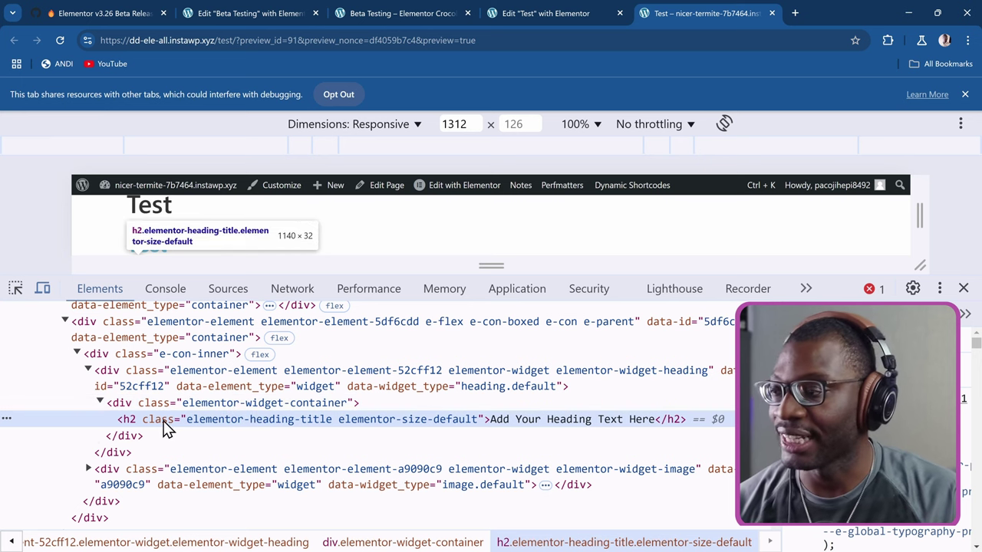
On the Beta Testing preview, inspect the image and the Image Box picture markup
click(404, 13)
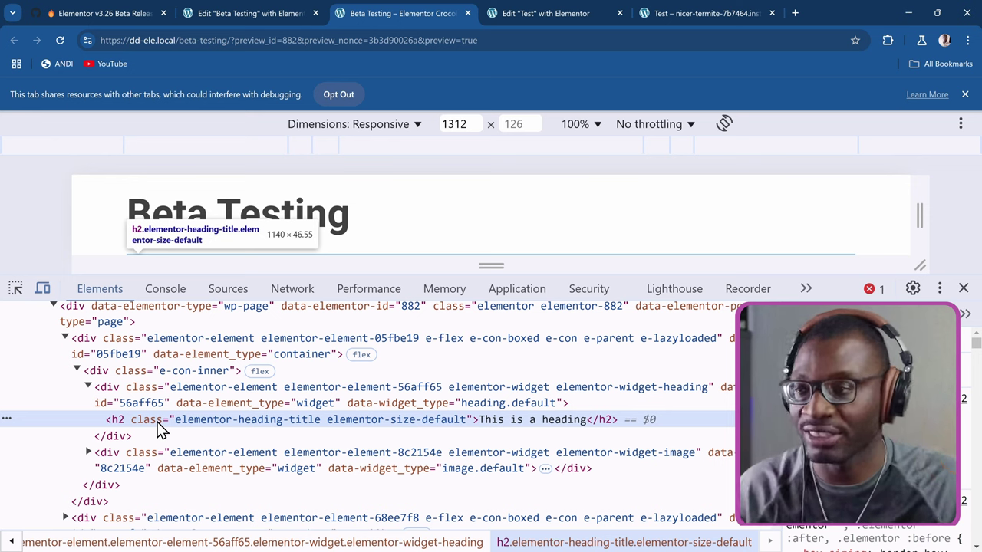
scroll(167, 439, down, 2)
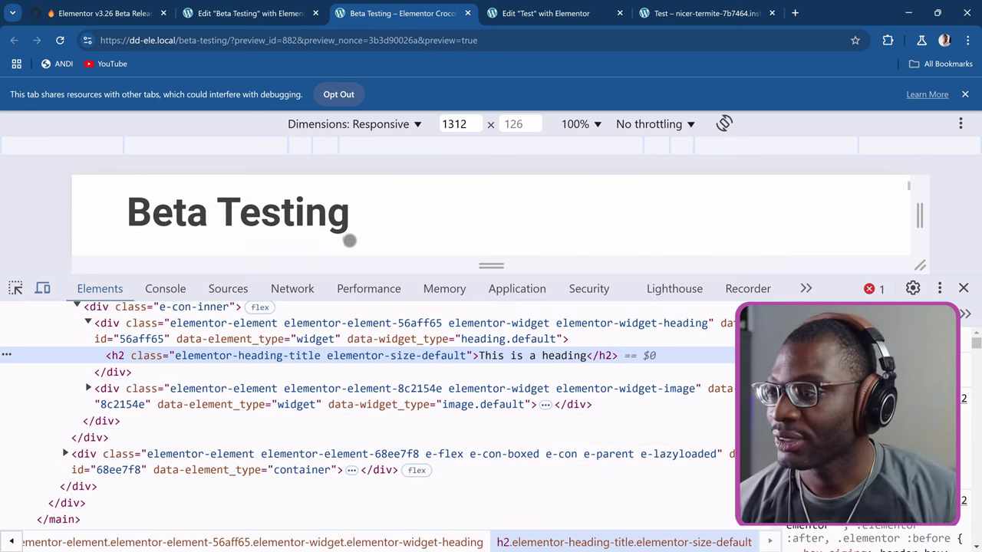
right_click(289, 214)
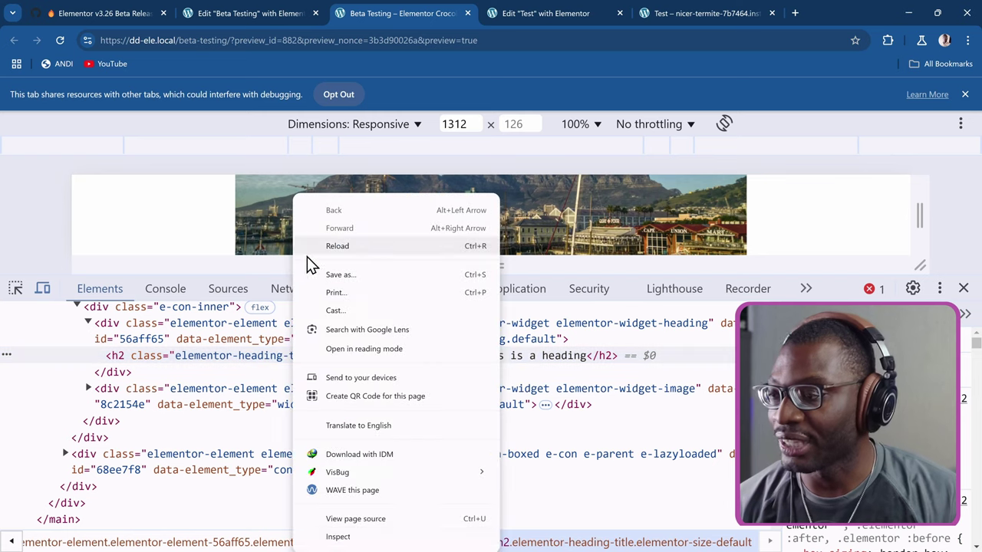
click(349, 538)
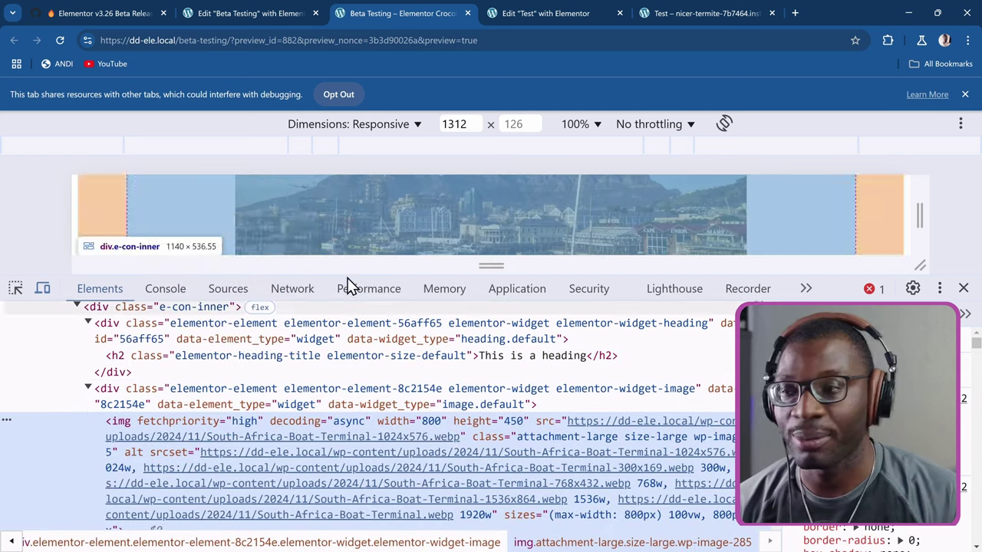
right_click(449, 202)
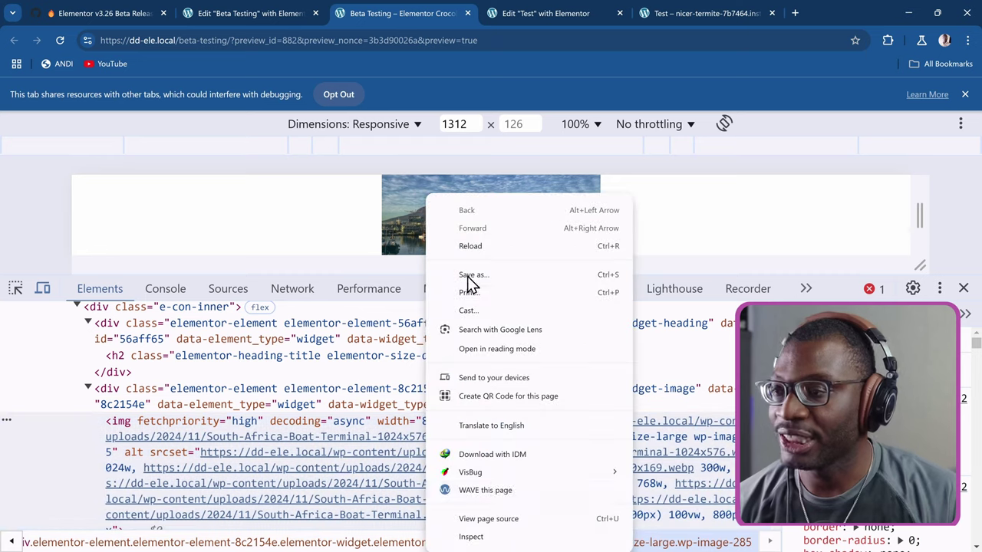
click(487, 537)
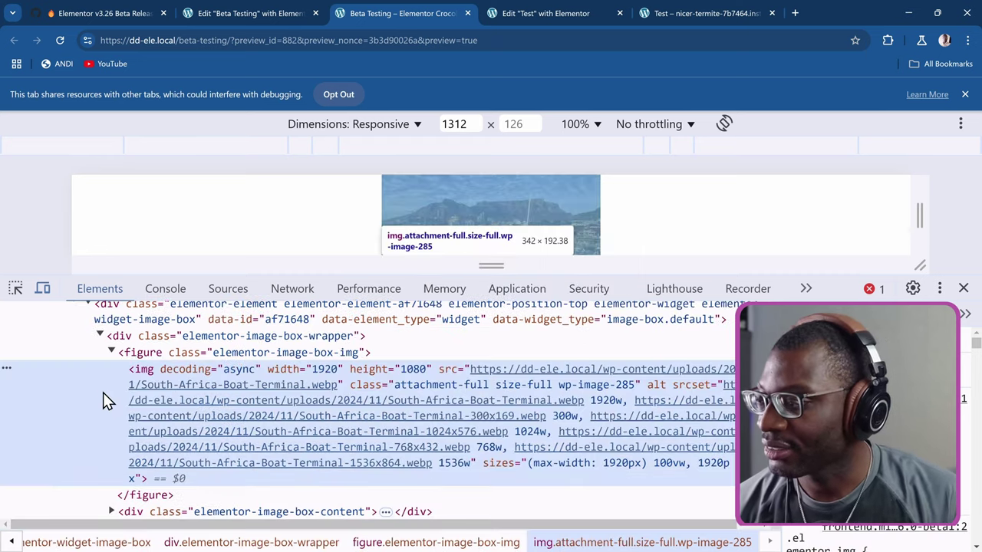
scroll(98, 384, up, 1)
scroll(99, 384, up, 2)
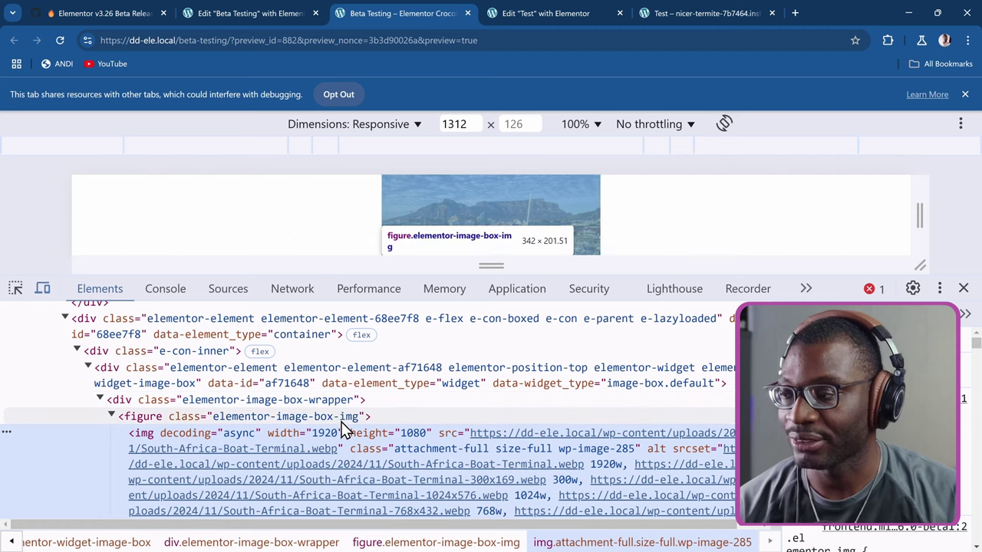
Inspect the Test preview's Image Box placeholder image markup, then return to the Beta Testing tab
click(675, 13)
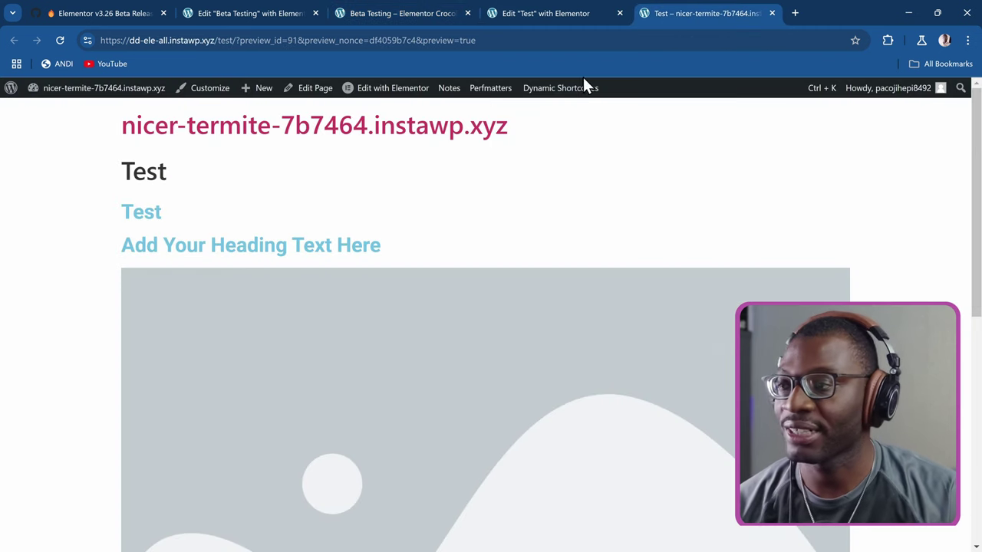
scroll(285, 246, down, 2)
scroll(285, 245, down, 4)
scroll(284, 246, up, 1)
scroll(284, 245, down, 2)
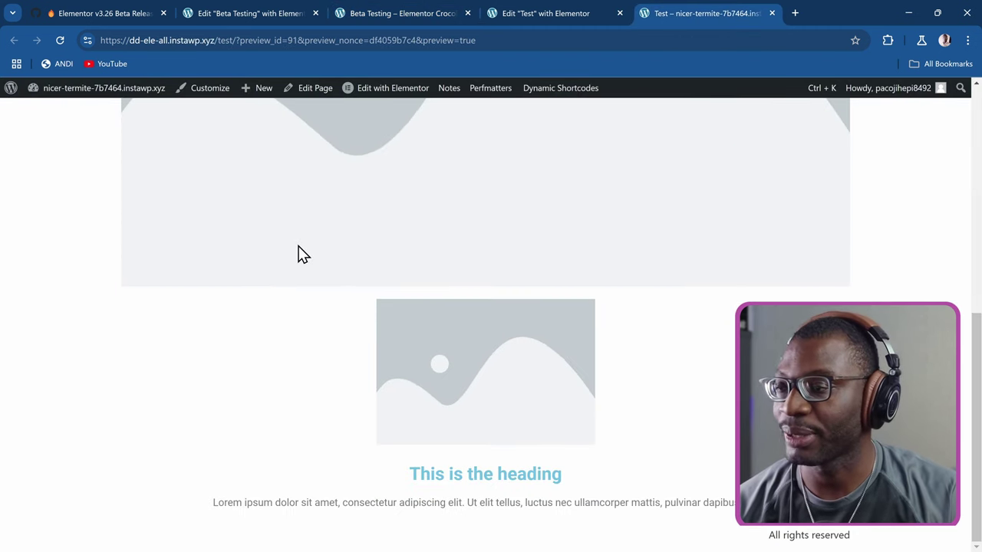
right_click(419, 344)
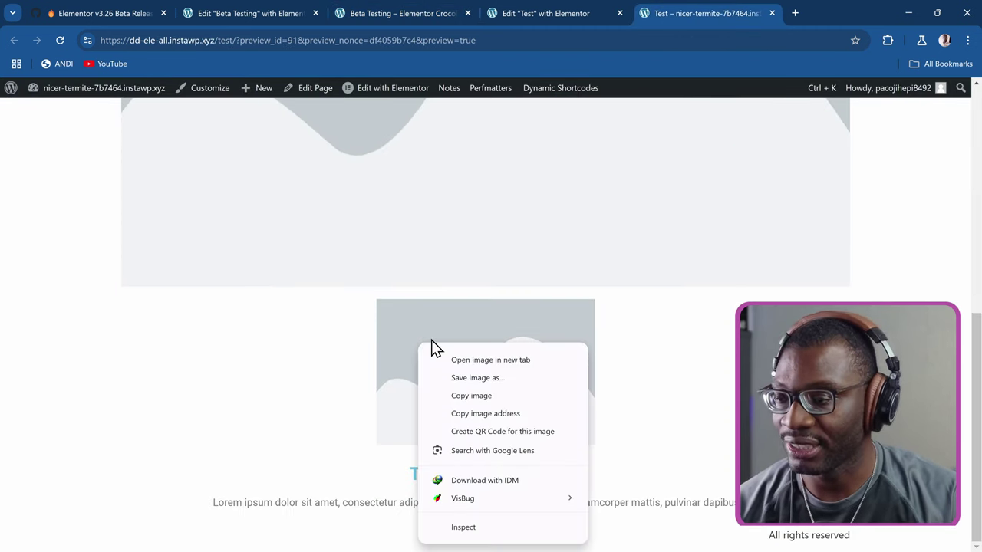
click(464, 527)
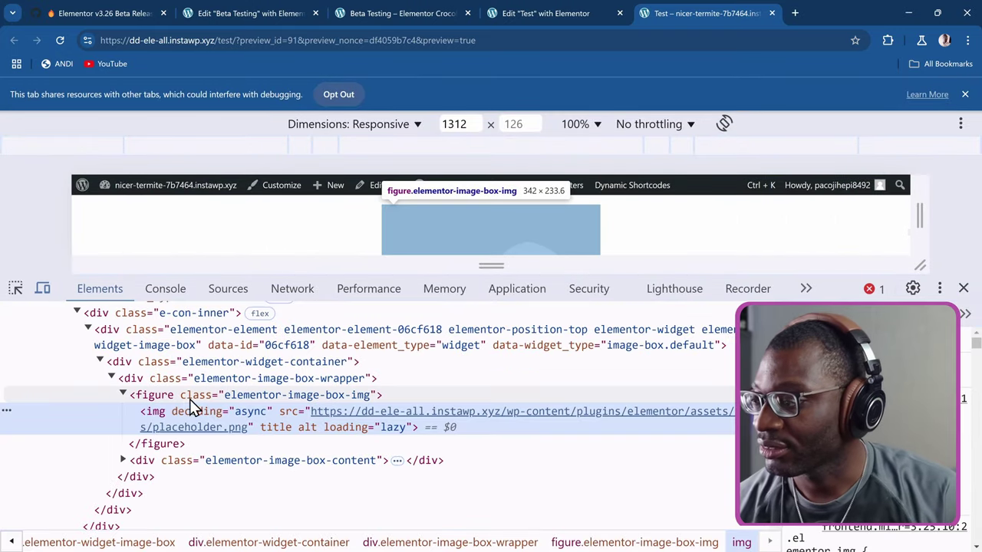
scroll(189, 406, up, 1)
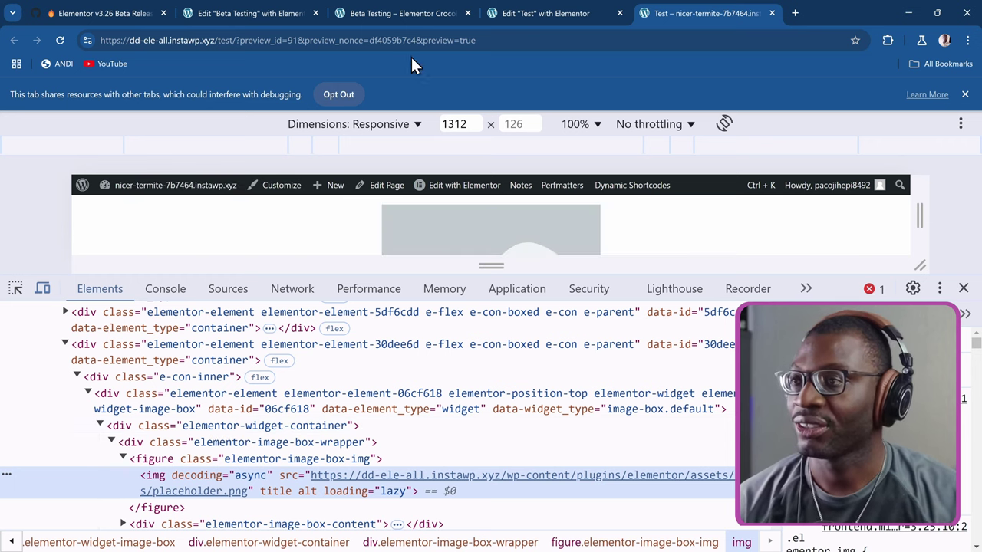
click(406, 11)
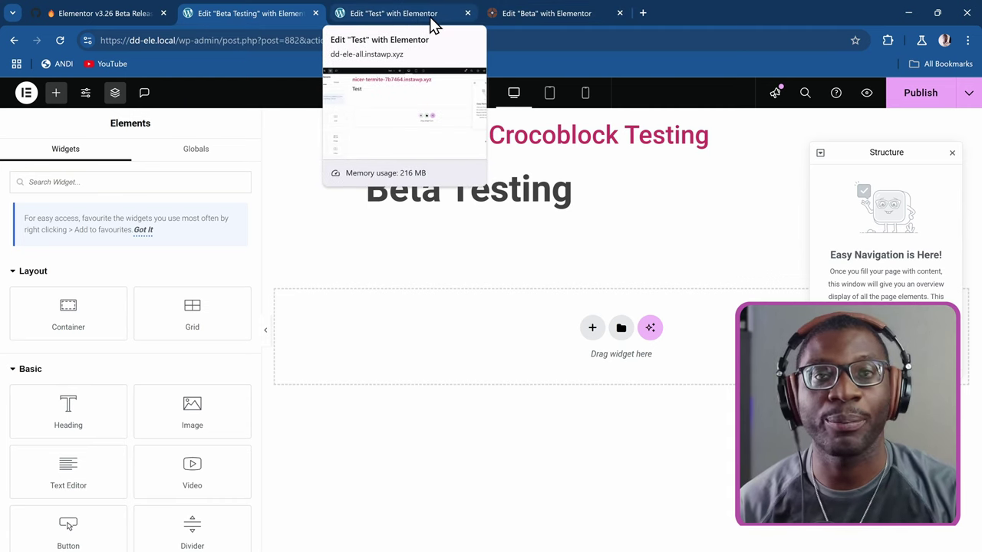
Add an empty container at the top of the Beta page with a Heading inside
click(547, 17)
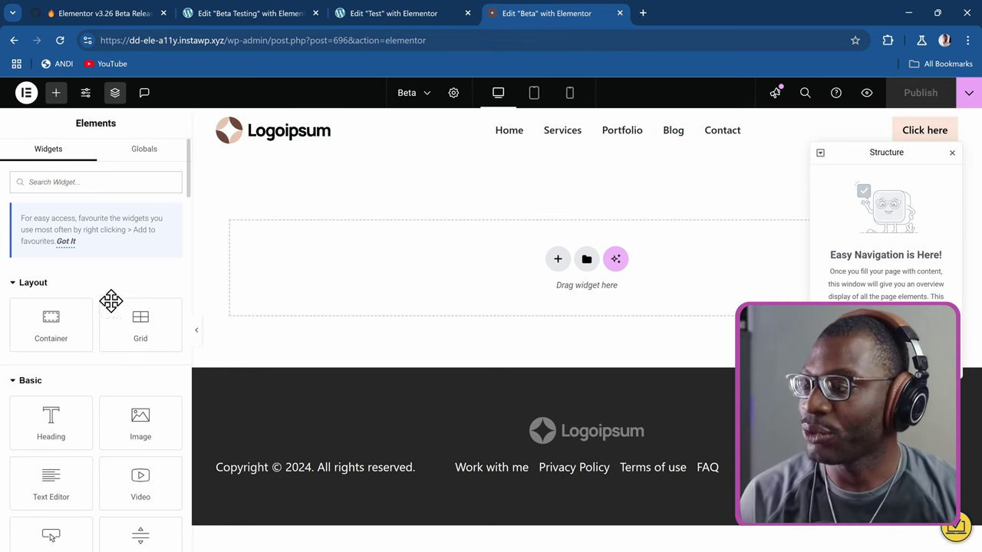
drag(51, 326, 383, 280)
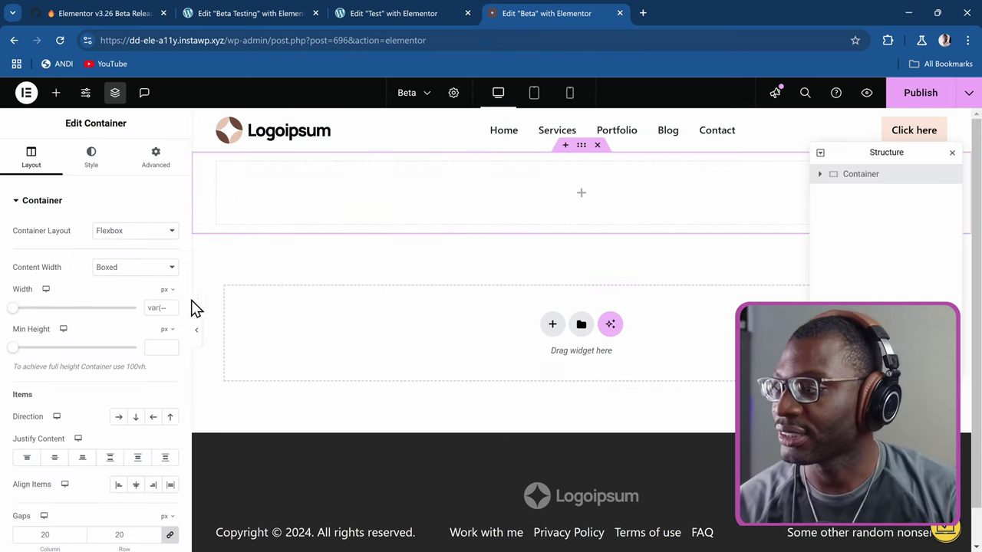
click(56, 93)
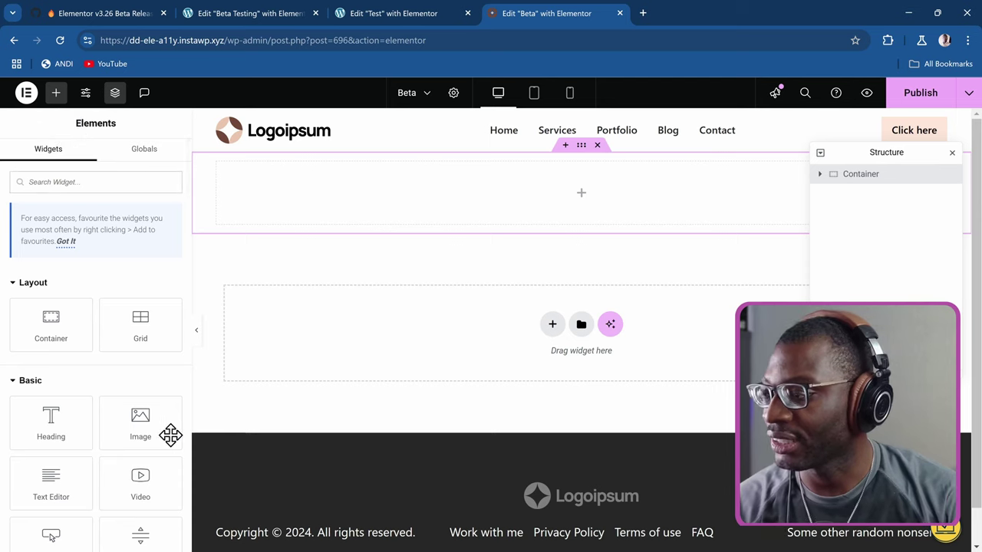
drag(84, 427, 510, 217)
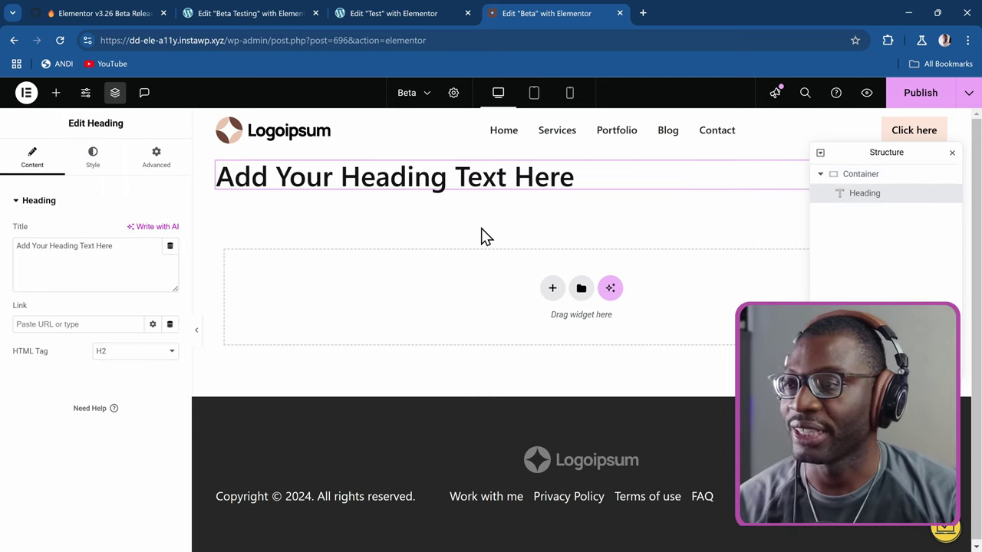
Unlink the container's gaps, set column 25 and row 38, and publish
click(580, 151)
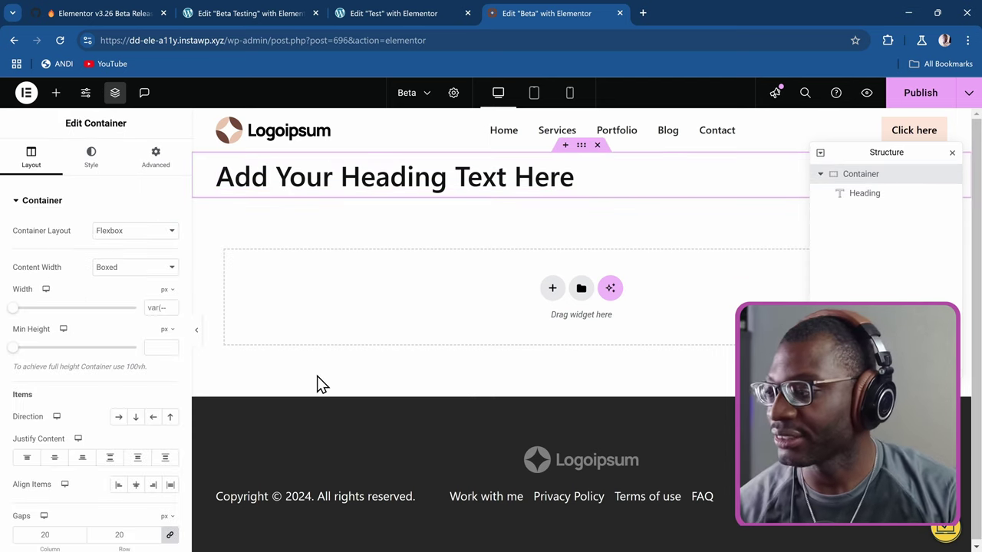
scroll(107, 384, down, 3)
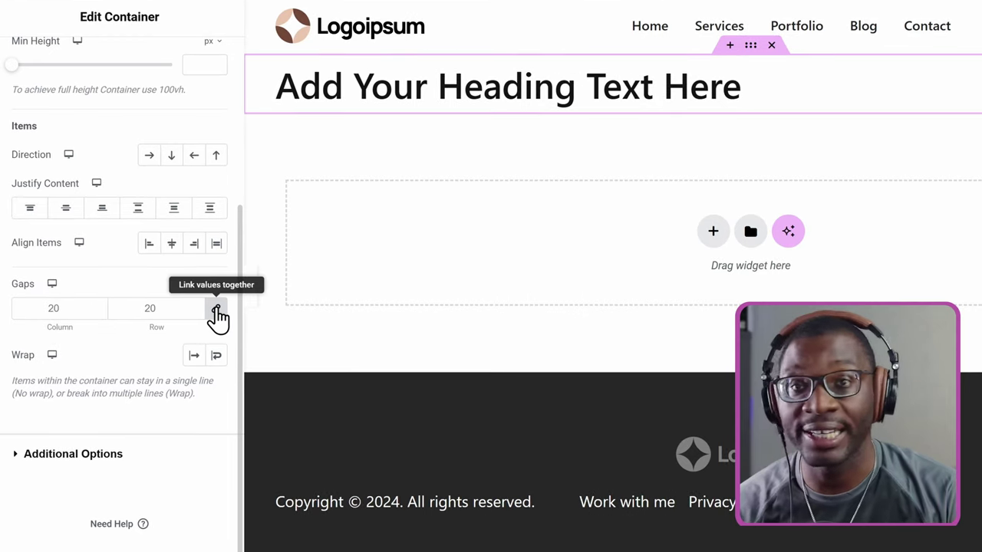
click(217, 310)
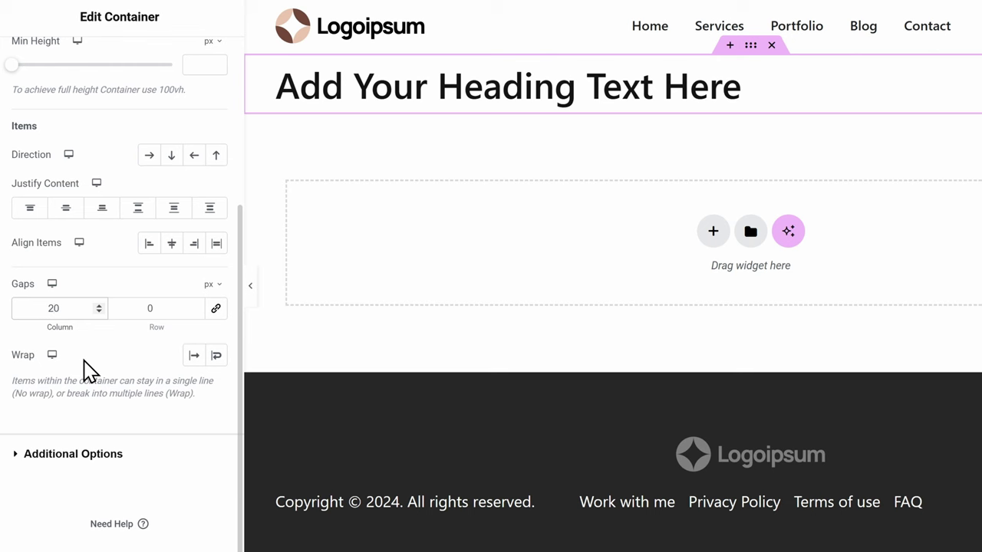
text(25)
key(Tab)
text(38)
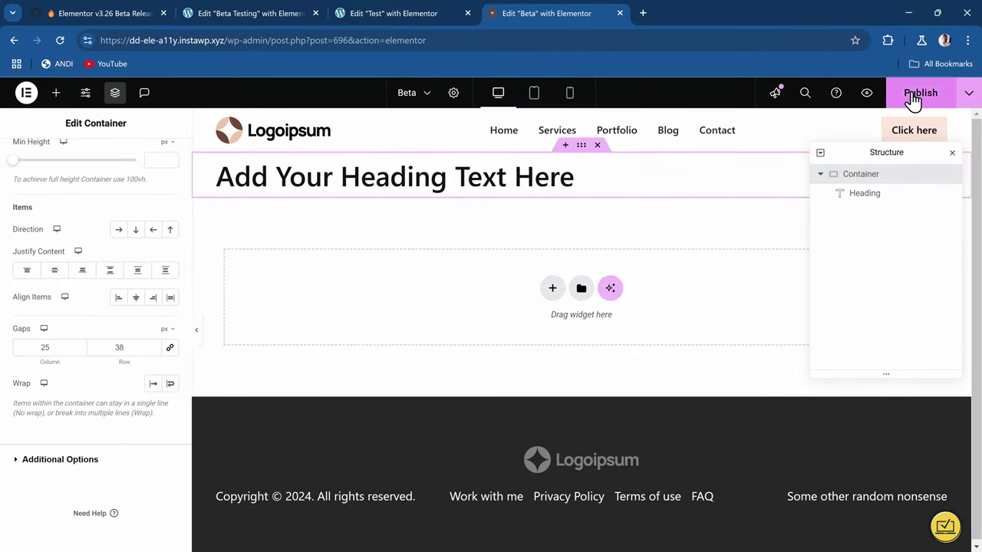
click(921, 92)
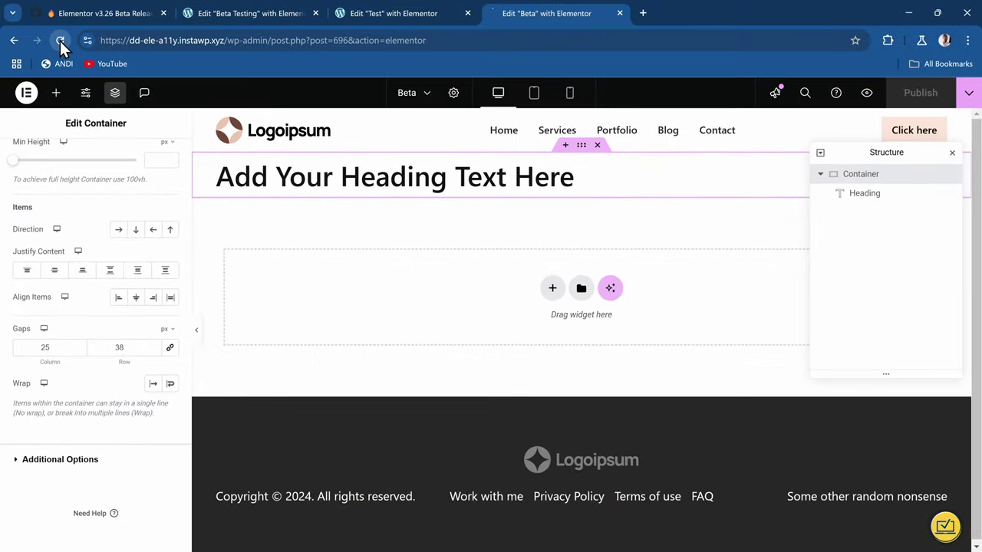
Reload the editor and reselect the container to confirm the 25/38 gaps persisted
click(36, 40)
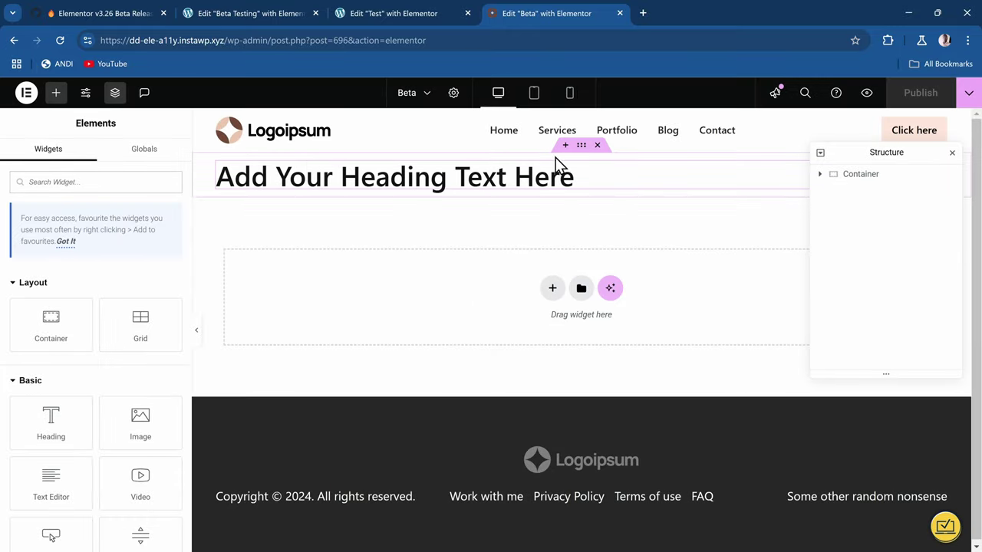
click(581, 145)
scroll(46, 392, down, 3)
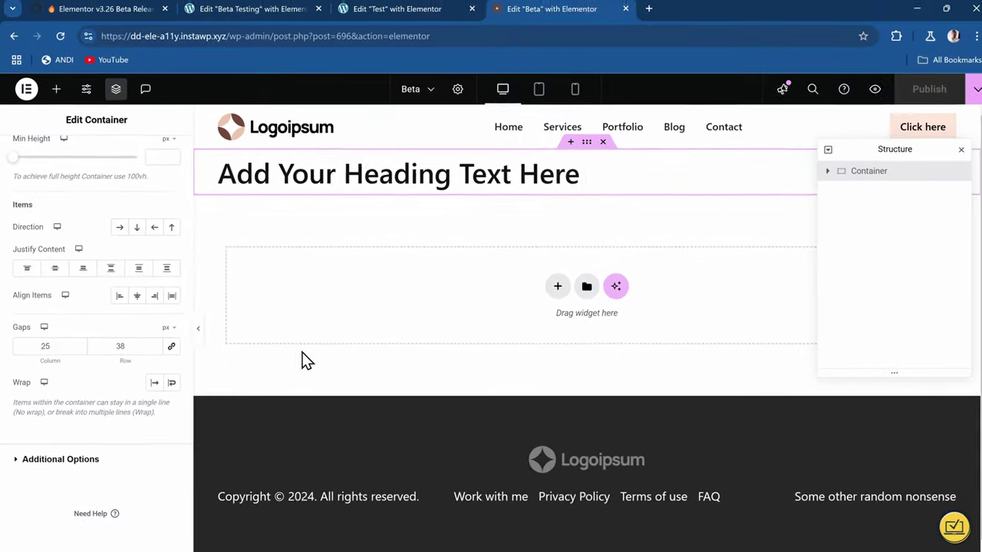
Copy the container and paste it from the other site into the Test page, where its gaps become 25/25
right_click(583, 146)
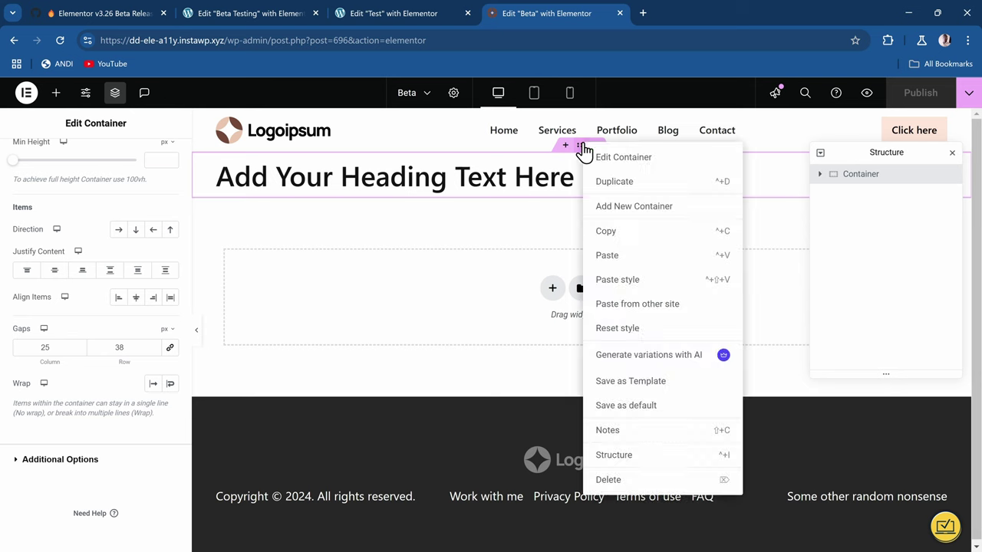
click(627, 232)
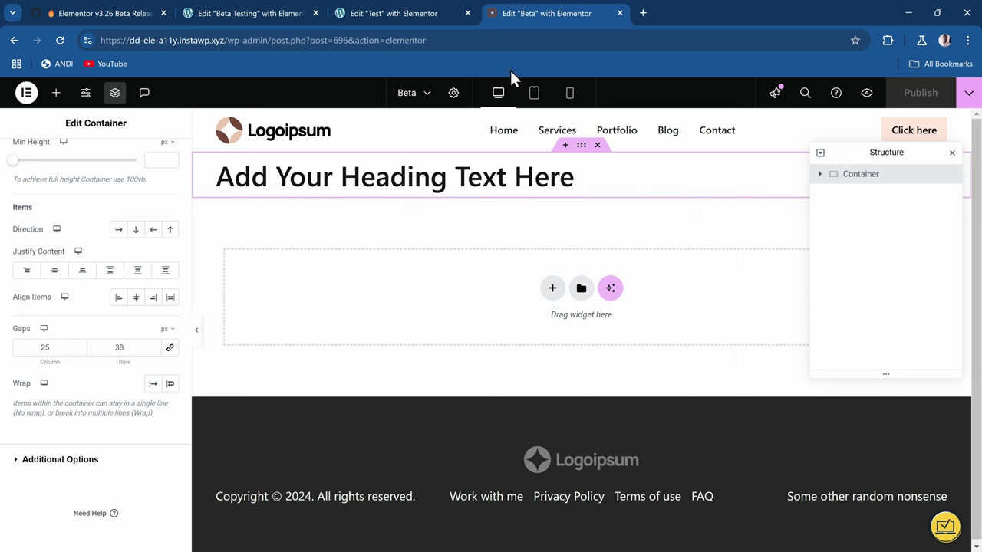
click(391, 13)
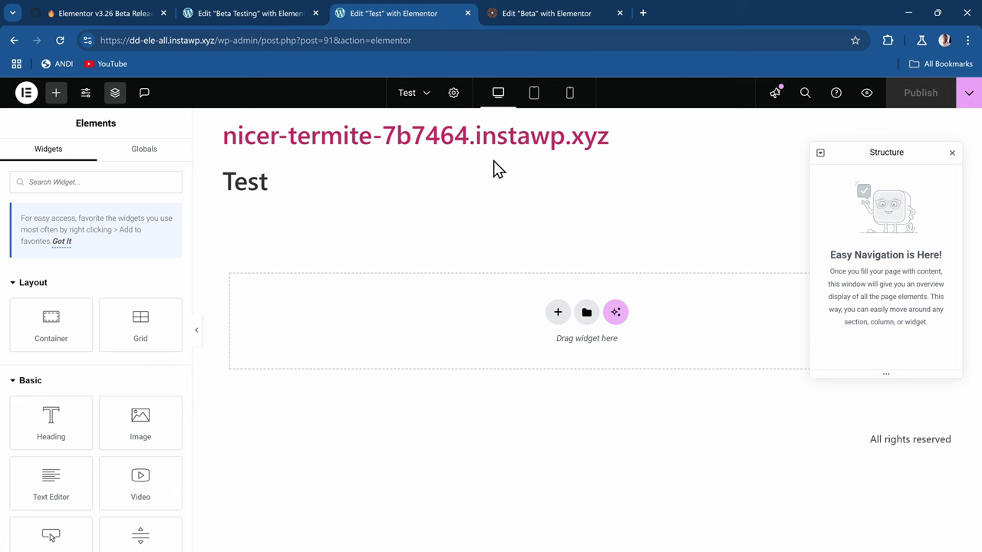
right_click(434, 327)
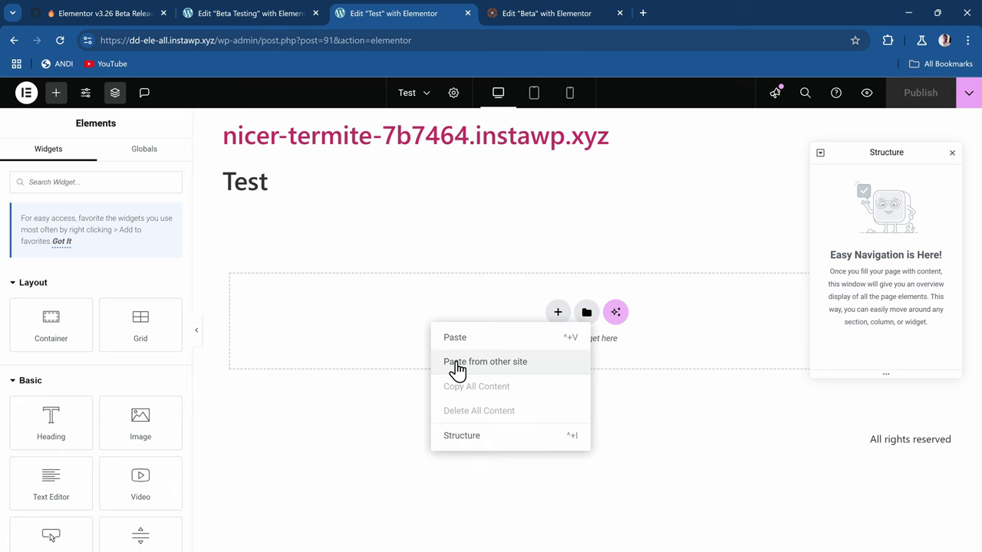
click(487, 363)
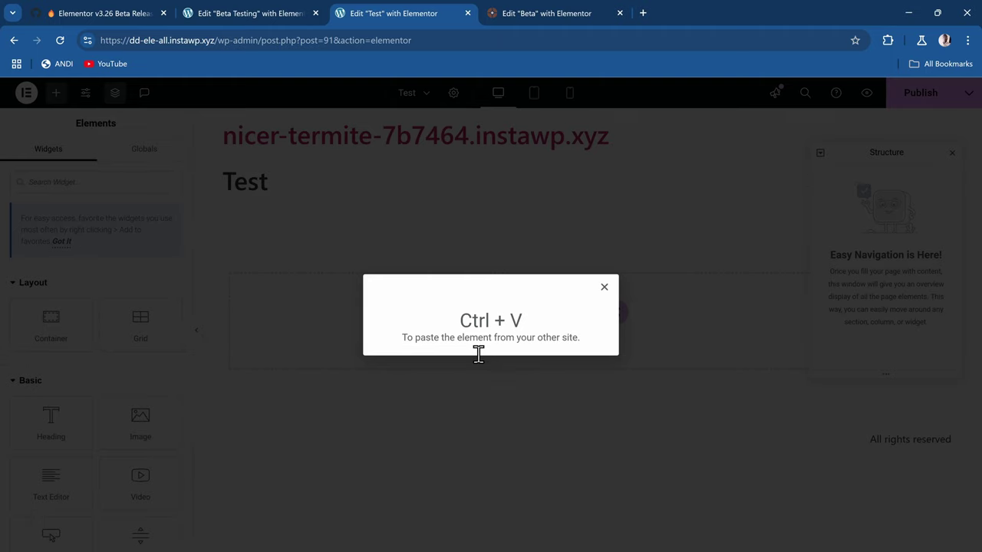
key(ctrl+v)
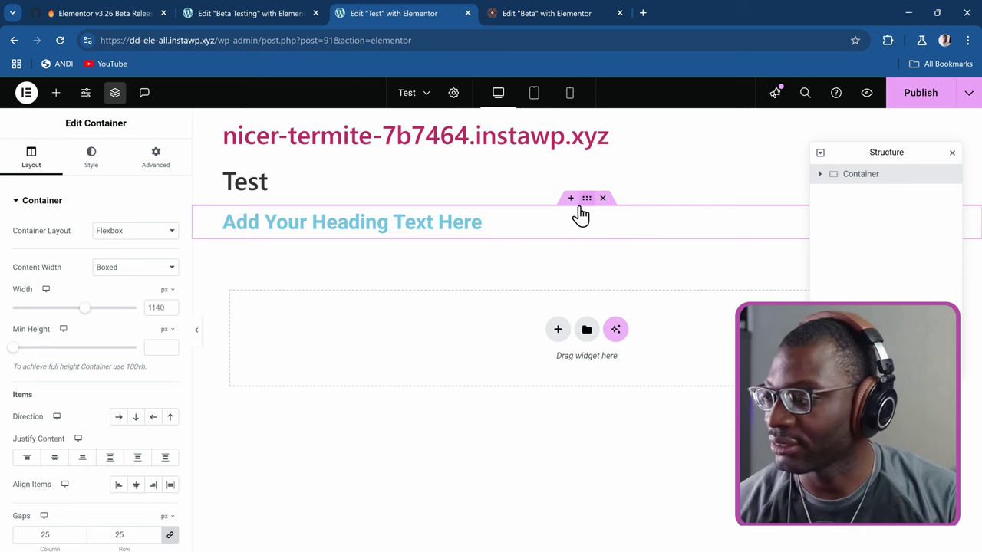
scroll(92, 368, down, 3)
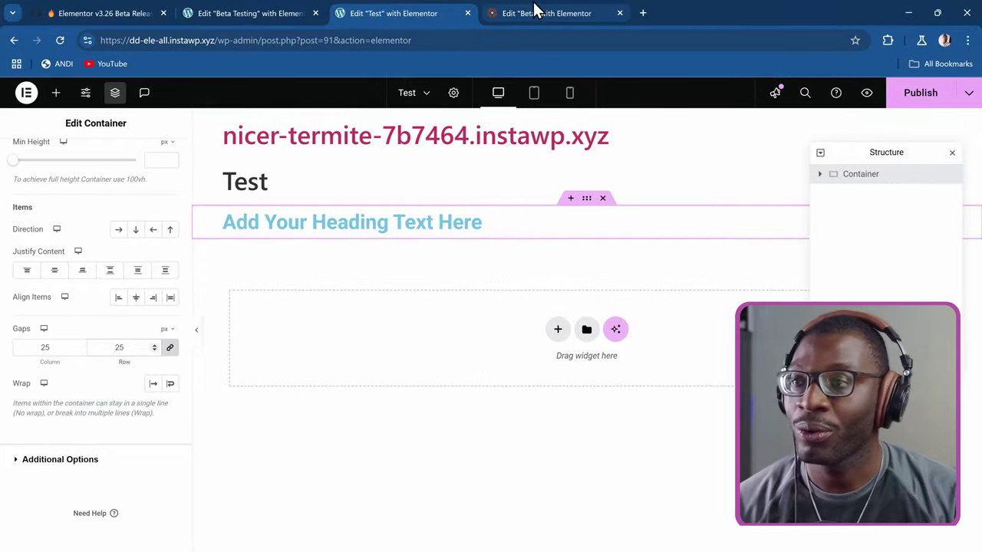
click(537, 13)
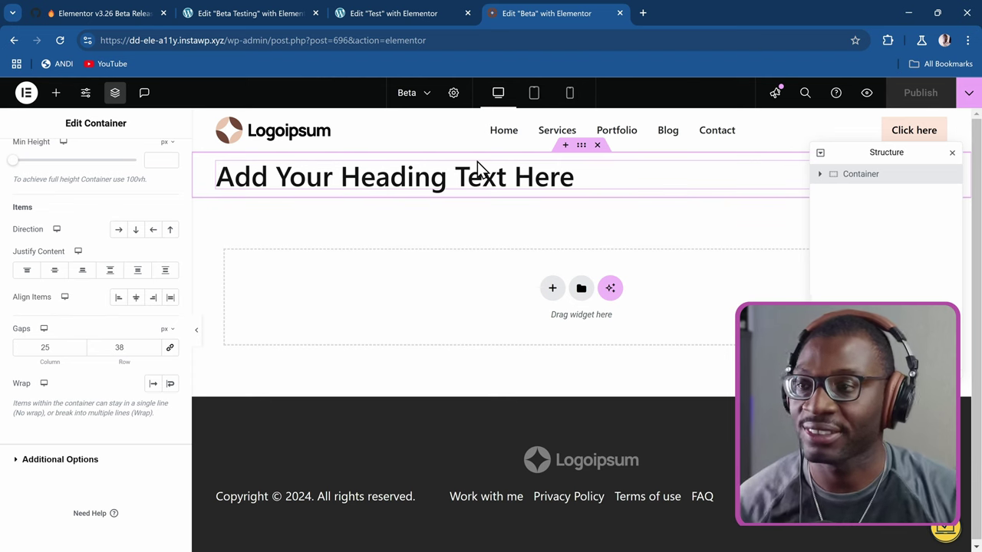
Copy the container and paste it from the other site into the Beta Testing page, keeping 25/38 gaps
right_click(581, 158)
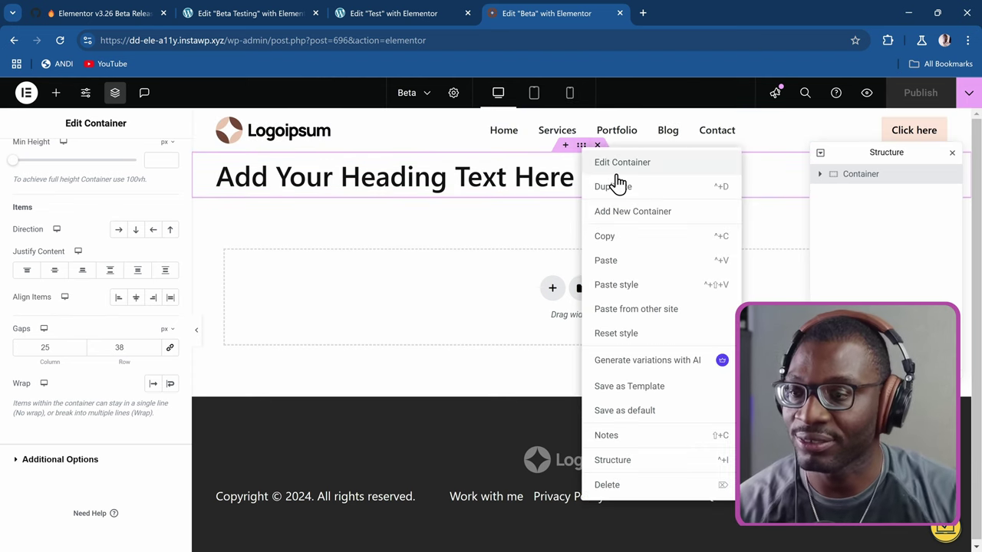
click(611, 238)
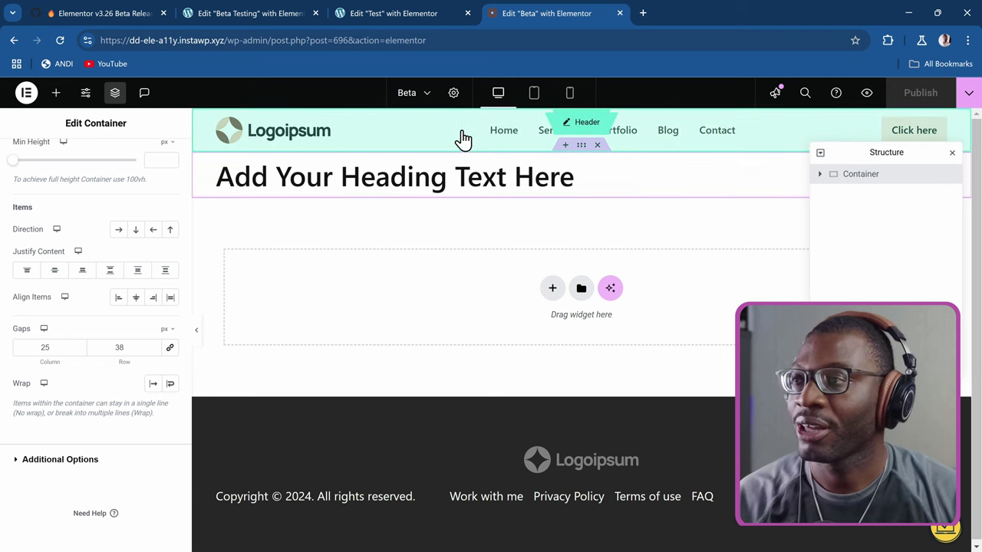
click(240, 17)
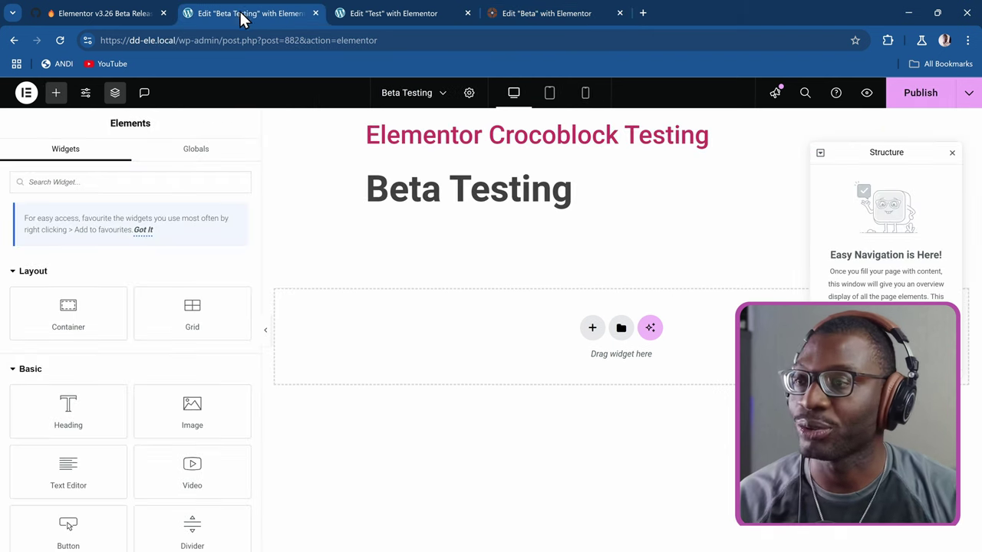
right_click(472, 331)
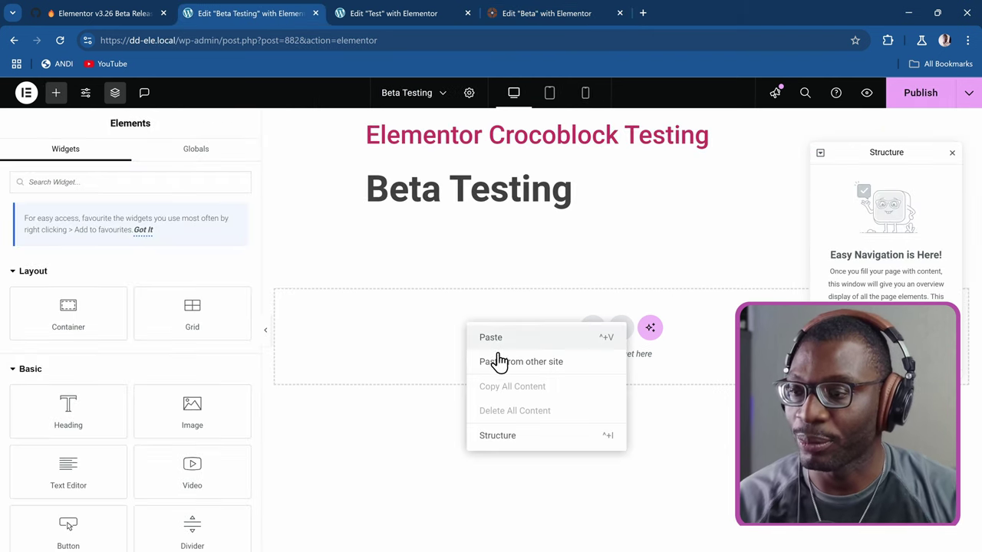
click(506, 367)
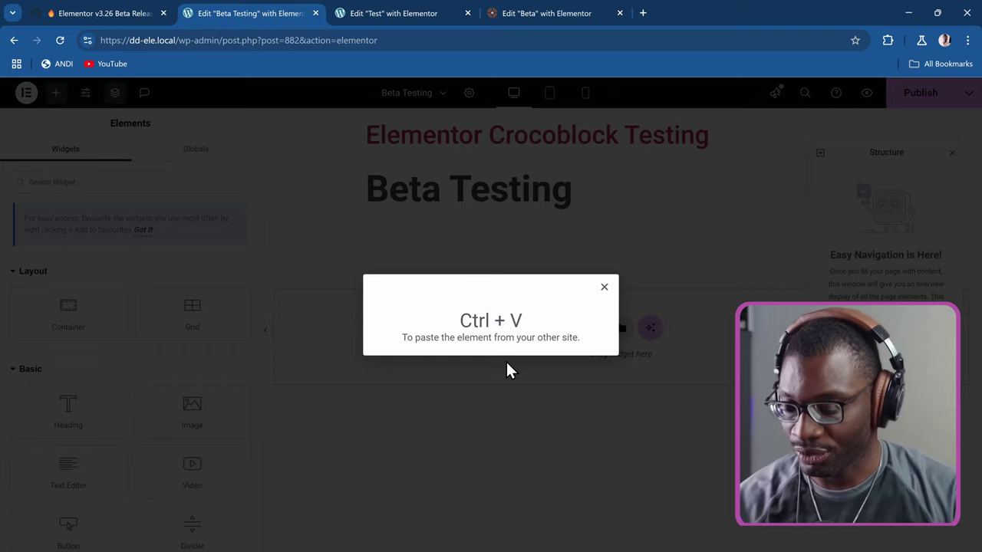
key(ctrl+v)
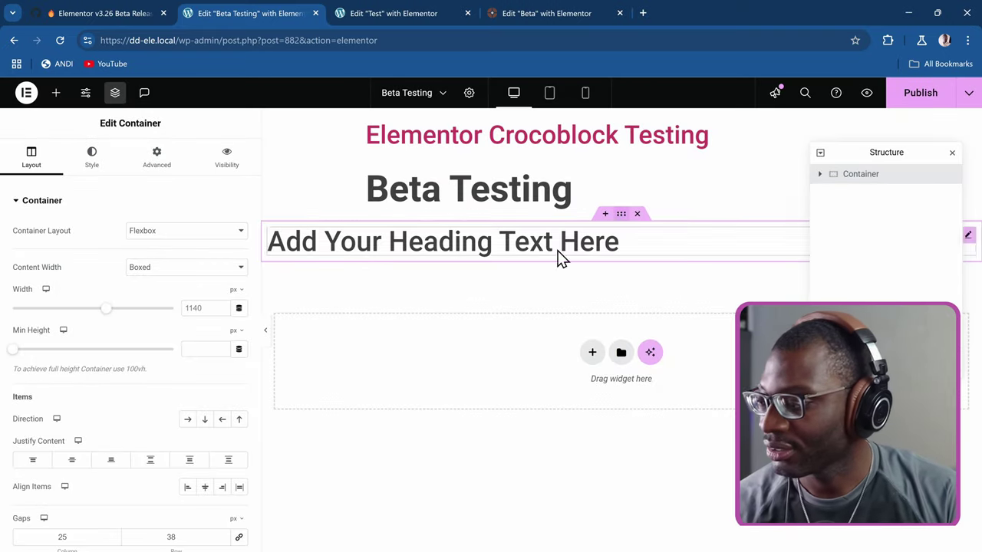
scroll(138, 399, down, 3)
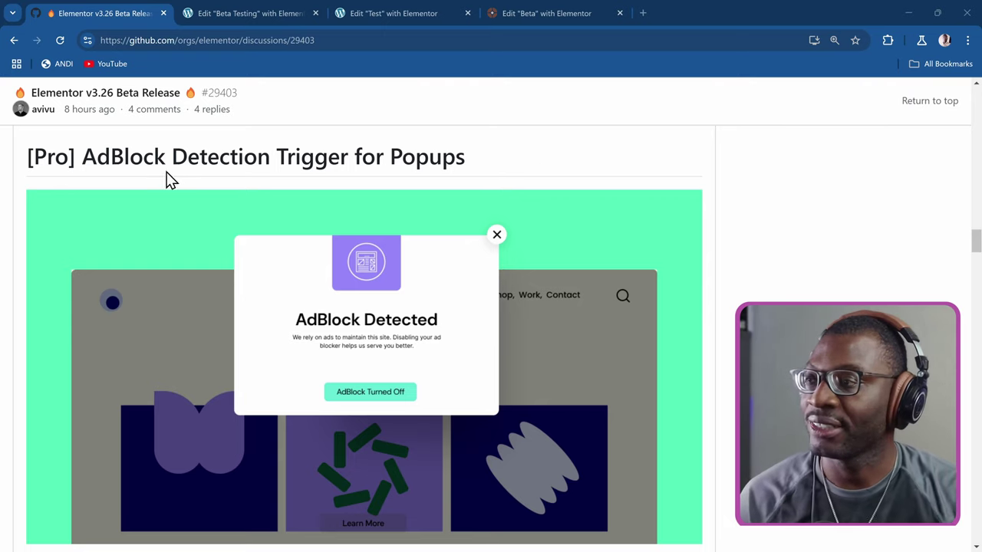
Scroll the v3.26 Beta release notes past the product-image AI section to Updated Feature Status
scroll(417, 160, down, 1)
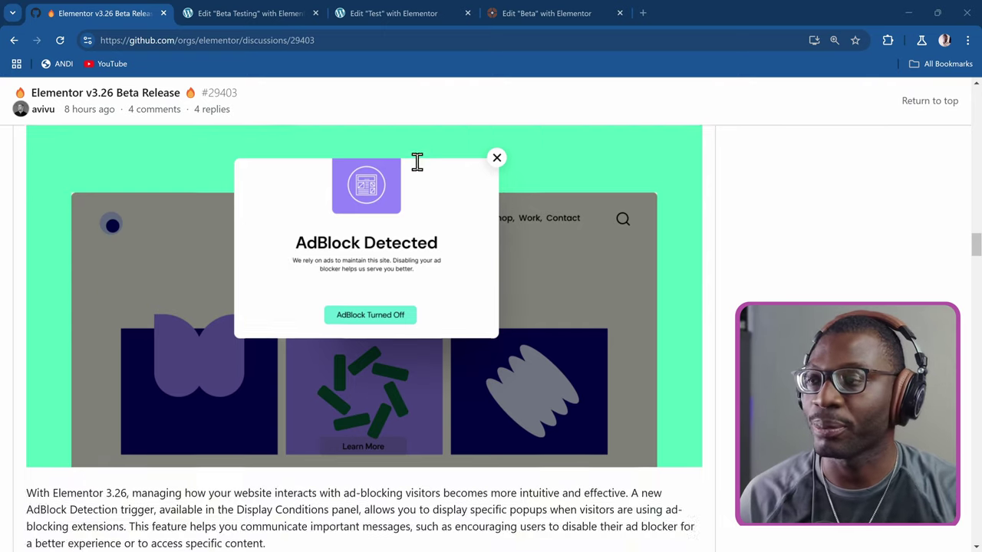
scroll(396, 200, down, 6)
scroll(357, 246, down, 5)
scroll(357, 242, down, 1)
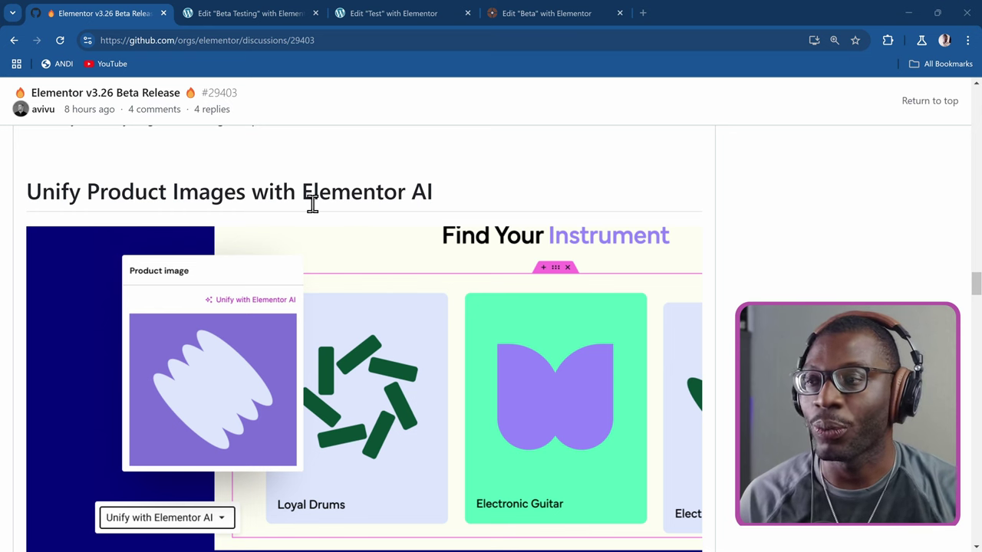
scroll(442, 212, down, 3)
scroll(421, 230, down, 4)
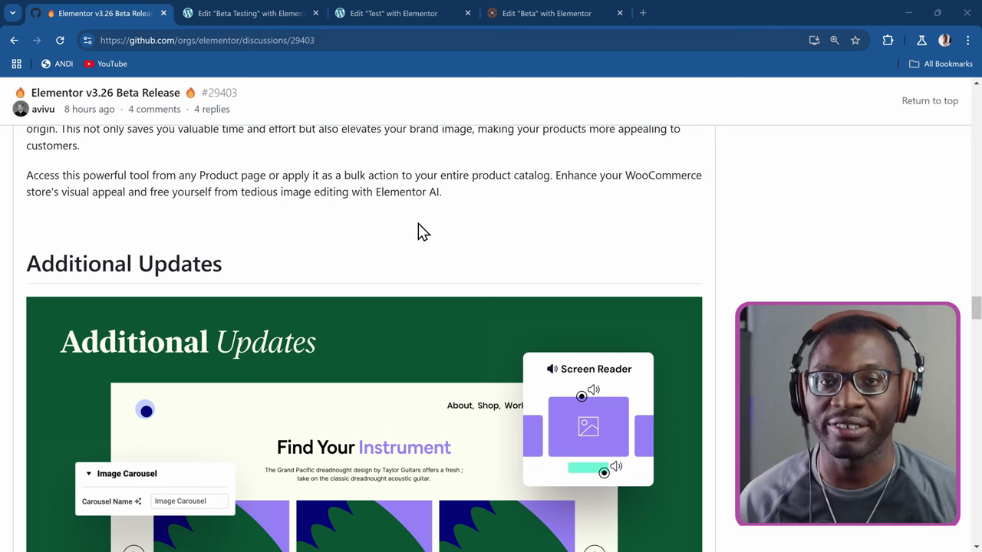
scroll(418, 230, down, 5)
scroll(418, 230, down, 4)
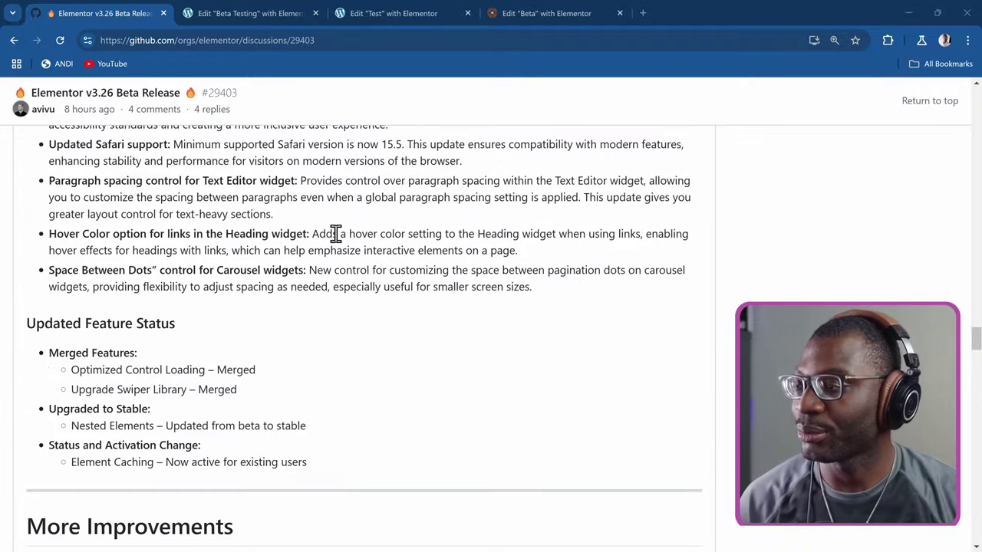
scroll(322, 236, down, 2)
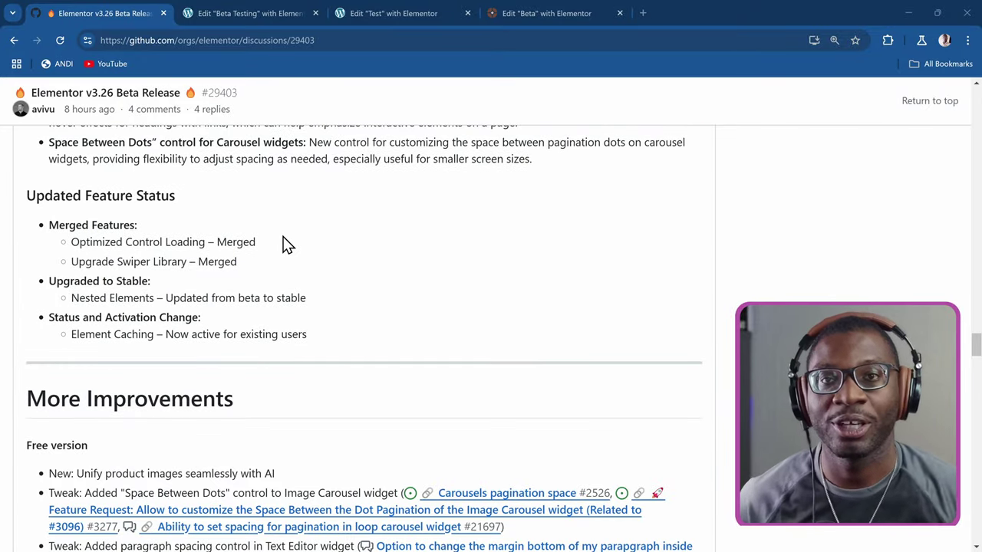